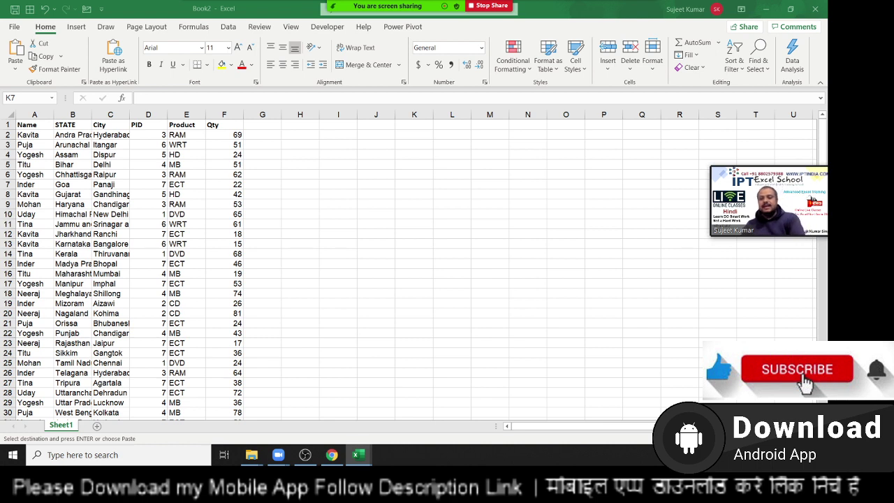
Copy the header row Name through Qty and paste it starting at I5.
{"action": "key", "text": "ctrl+v"}
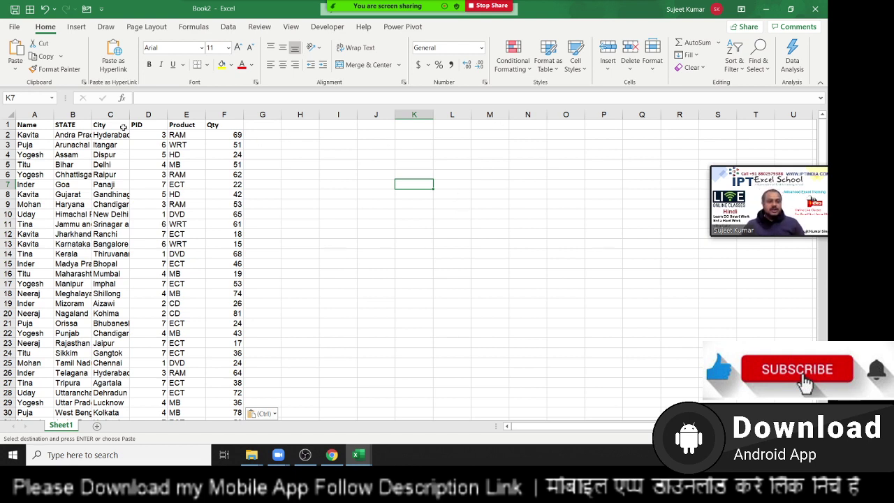
{"action": "left_click", "coordinate": [42, 124]}
{"action": "left_click_drag", "start_coordinate": [42, 124], "coordinate": [224, 125]}
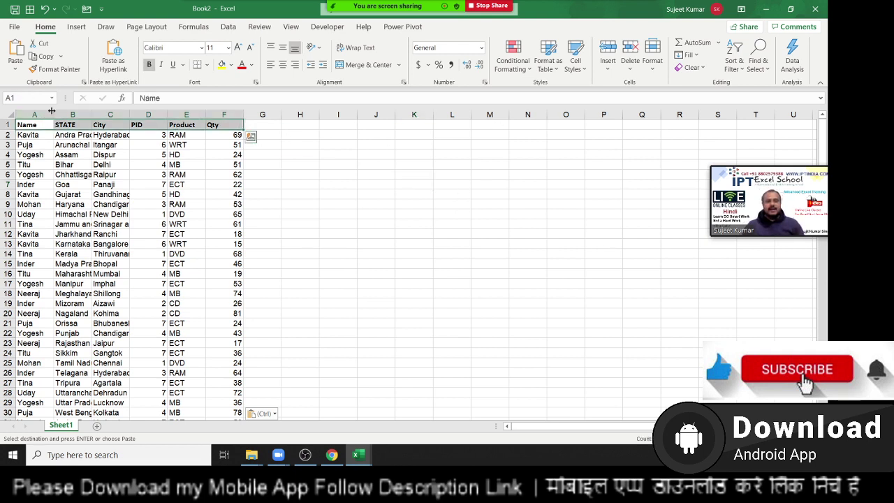
{"action": "key", "text": "ctrl+c"}
{"action": "mouse_move", "coordinate": [301, 161]}
{"action": "left_mouse_down"}
{"action": "mouse_move", "coordinate": [353, 165]}
{"action": "mouse_move", "coordinate": [343, 168]}
{"action": "left_mouse_up"}
{"action": "left_click", "coordinate": [354, 165]}
{"action": "key", "text": "ctrl+v"}
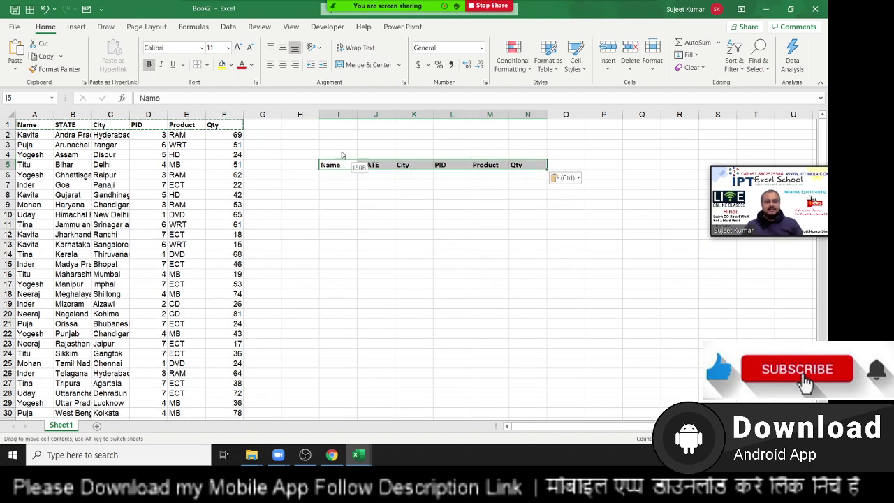
Move the Name label up to I3 and enter Puja beside it in J3.
{"action": "left_click", "coordinate": [339, 193]}
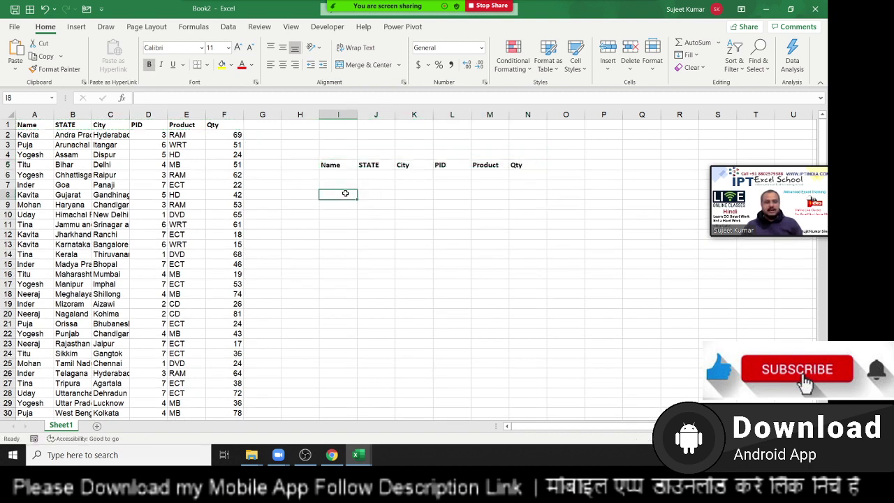
{"action": "left_click", "coordinate": [339, 165]}
{"action": "left_click_drag", "start_coordinate": [334, 160], "coordinate": [337, 140]}
{"action": "left_click", "coordinate": [375, 142]}
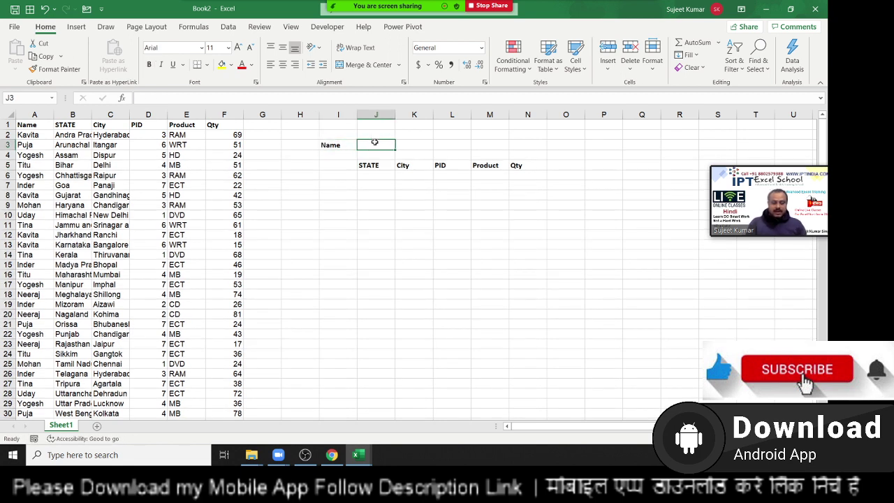
{"action": "type", "text": "Puj"}
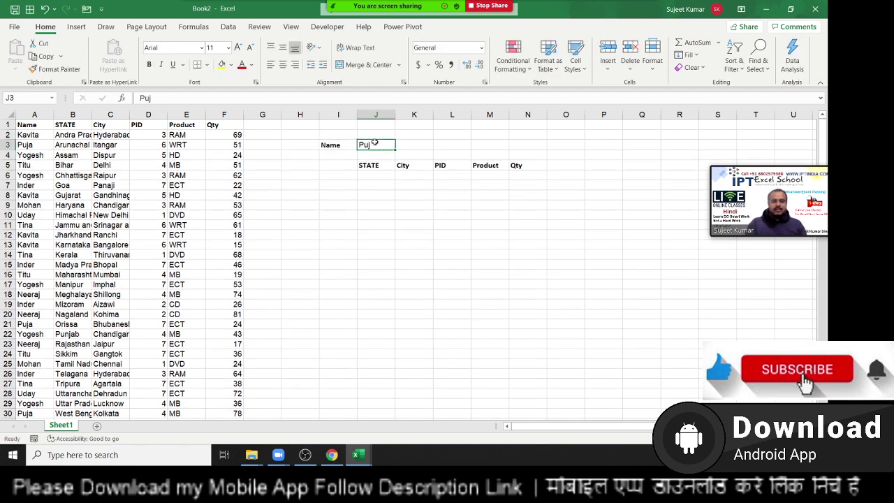
{"action": "type", "text": "a"}
{"action": "key", "text": "Return"}
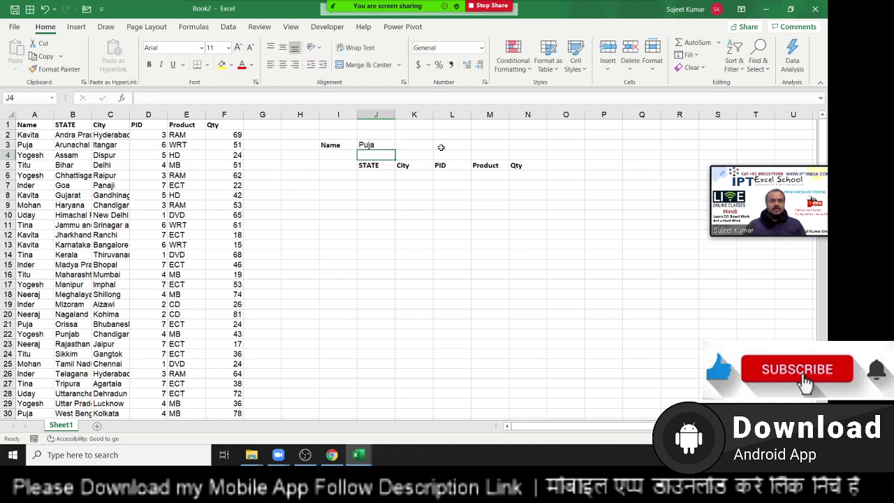
Replace the I5 header with Sr and enter 1 below it.
{"action": "left_click", "coordinate": [330, 164]}
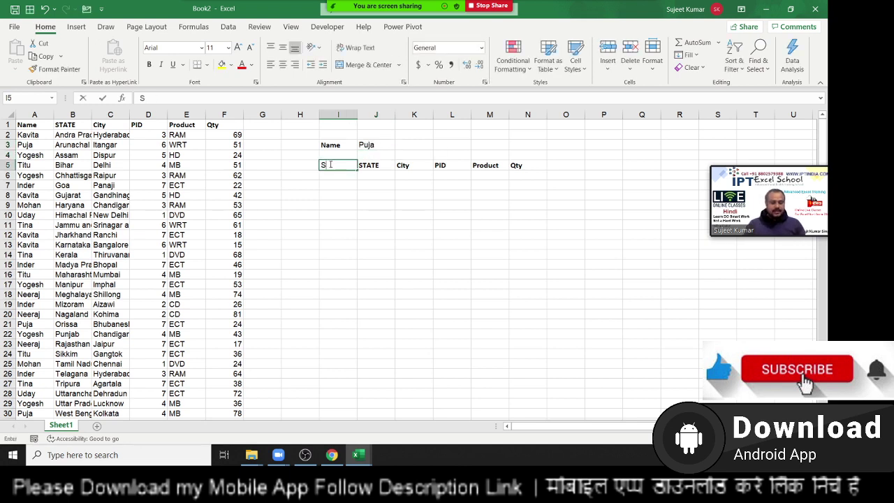
{"action": "type", "text": "Sr"}
{"action": "key", "text": "Return"}
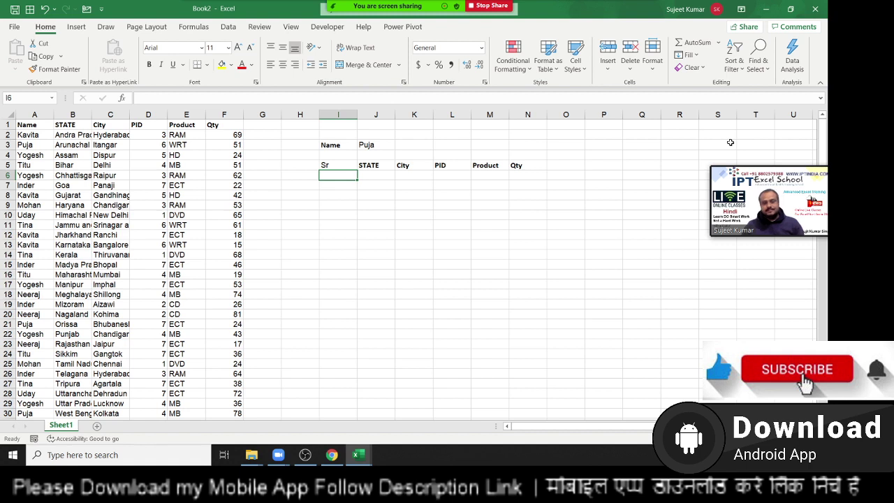
{"action": "type", "text": "1"}
{"action": "key", "text": "Return"}
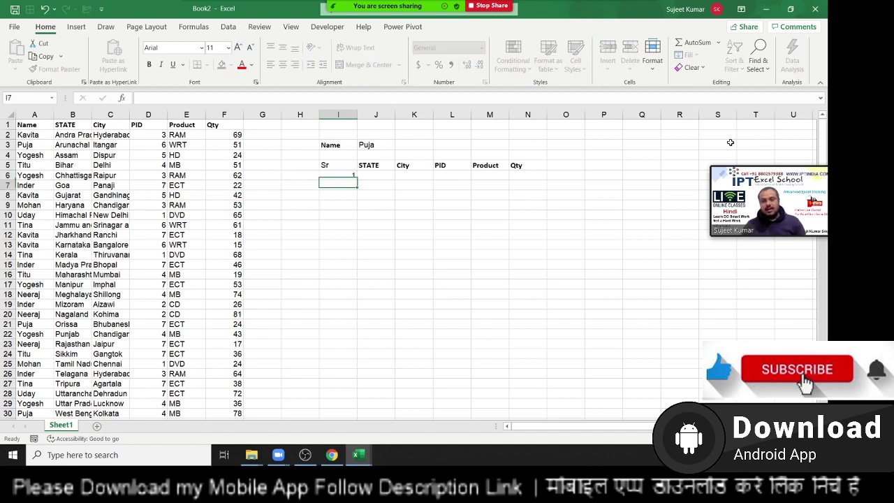
{"action": "key", "text": "Left"}
{"action": "key", "text": "Left"}
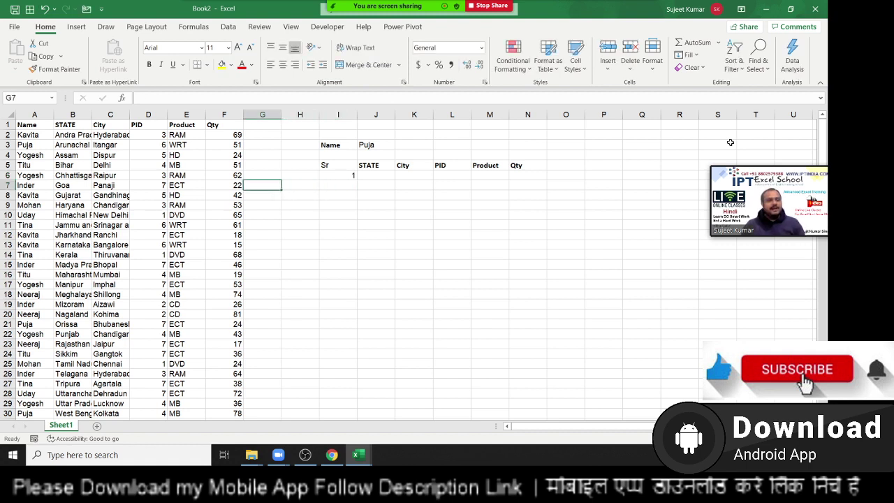
{"action": "key", "text": "Home"}
Insert a blank column A before the Name column.
{"action": "key", "text": "ctrl+space"}
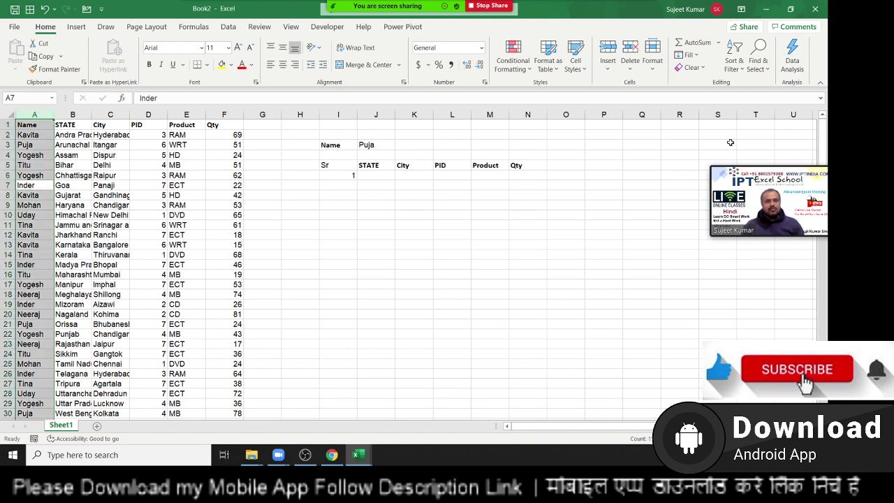
{"action": "key", "text": "ctrl+shift+plus"}
{"action": "key", "text": "Up"}
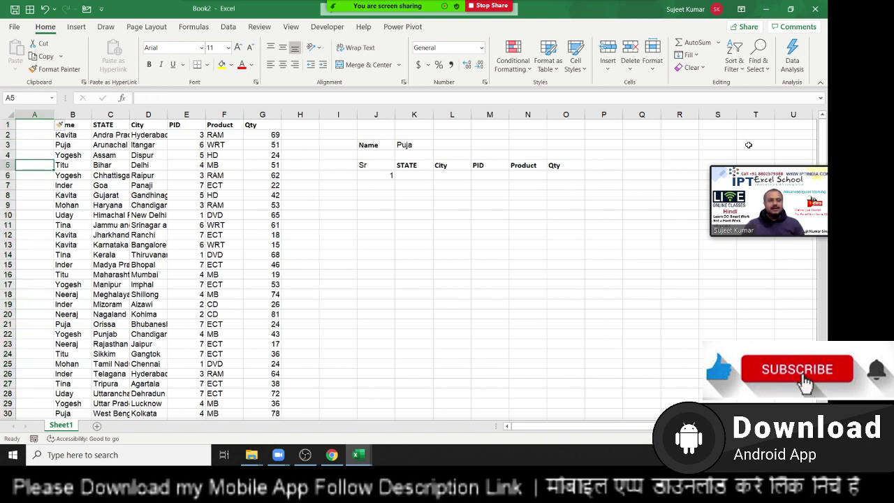
{"action": "key", "text": "Up"}
{"action": "key", "text": "Up"}
{"action": "key", "text": "Up"}
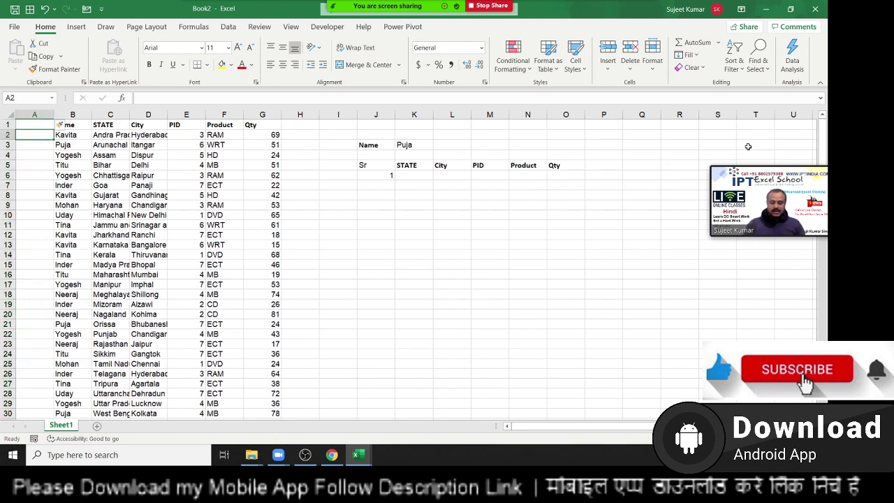
Enter =COUNTIF($B$2:B2,B2) in A2, anchoring the range start at $B$2.
{"action": "type", "text": "=cou"}
{"action": "key", "text": "Down"}
{"action": "key", "text": "Down"}
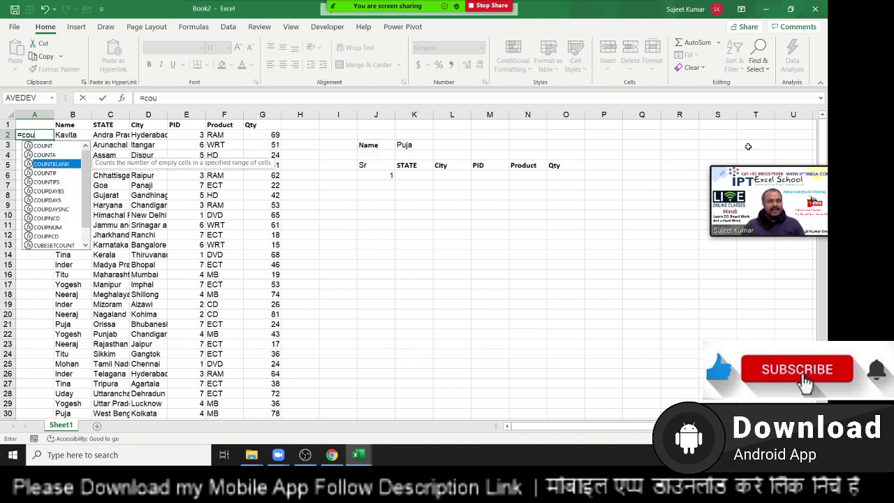
{"action": "key", "text": "Down"}
{"action": "key", "text": "Tab"}
{"action": "key", "text": "Right"}
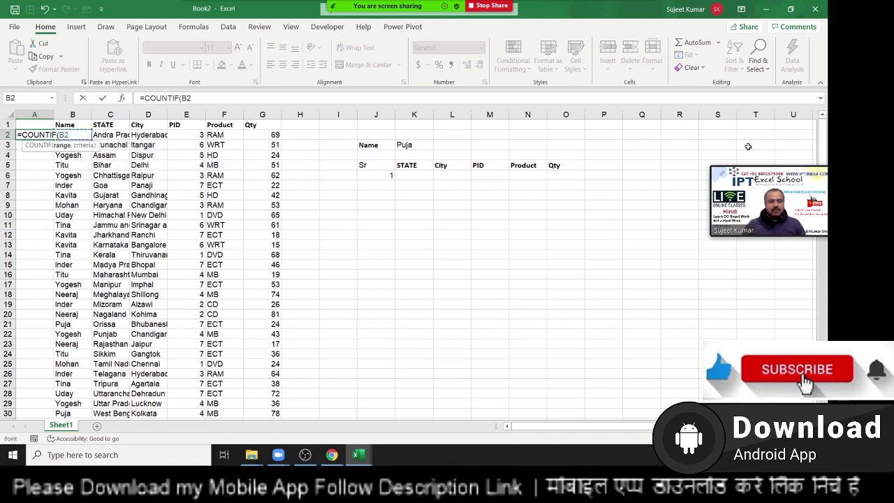
{"action": "type", "text": "."}
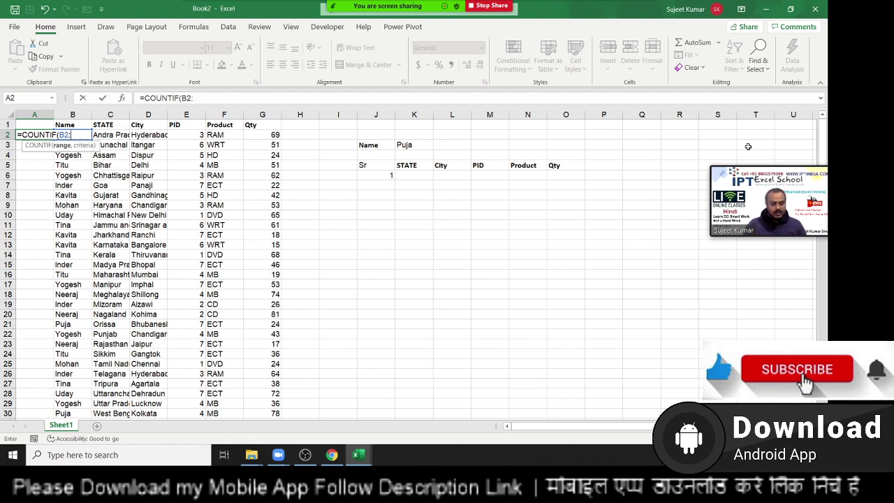
{"action": "type", "text": "b2"}
{"action": "type", "text": ",b2"}
{"action": "key", "text": "ctrl+Return"}
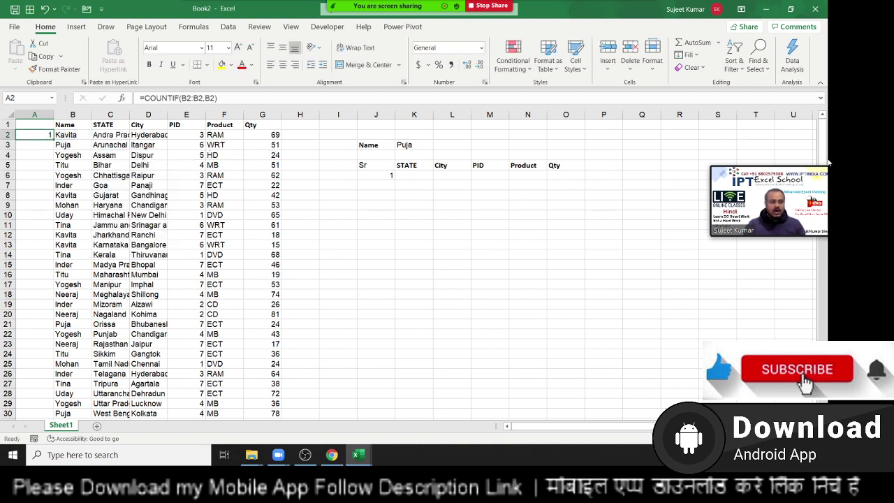
{"action": "key", "text": "F2"}
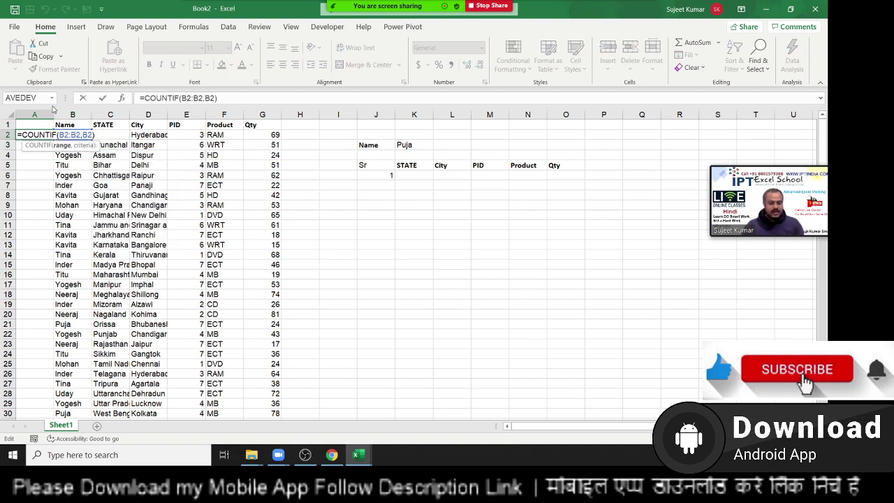
{"action": "key", "text": "F4"}
{"action": "key", "text": "Return"}
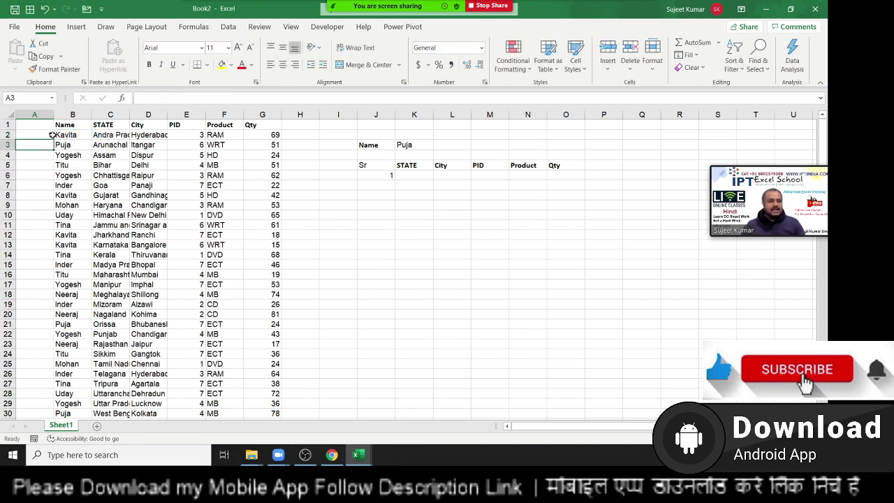
Fill the count formula down, then extend A2 to =COUNTIF($B$2:B2,B2)&"-"&B2.
{"action": "left_click", "coordinate": [51, 135]}
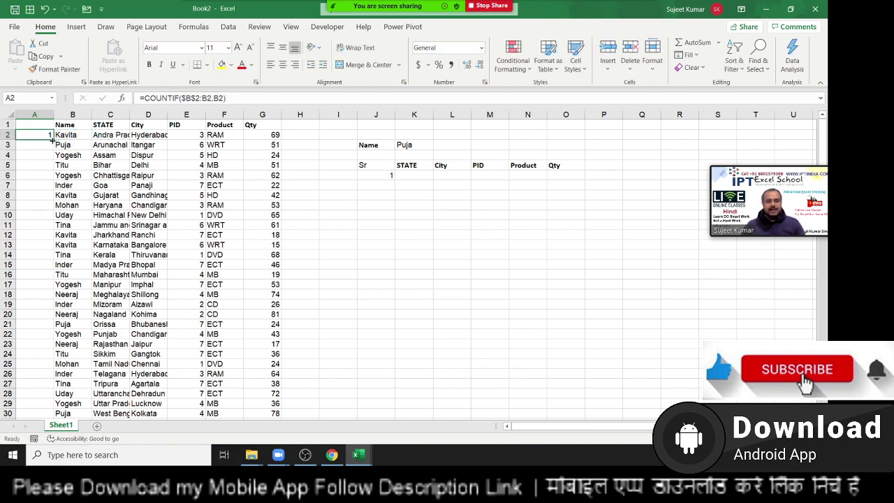
{"action": "double_click", "coordinate": [53, 139]}
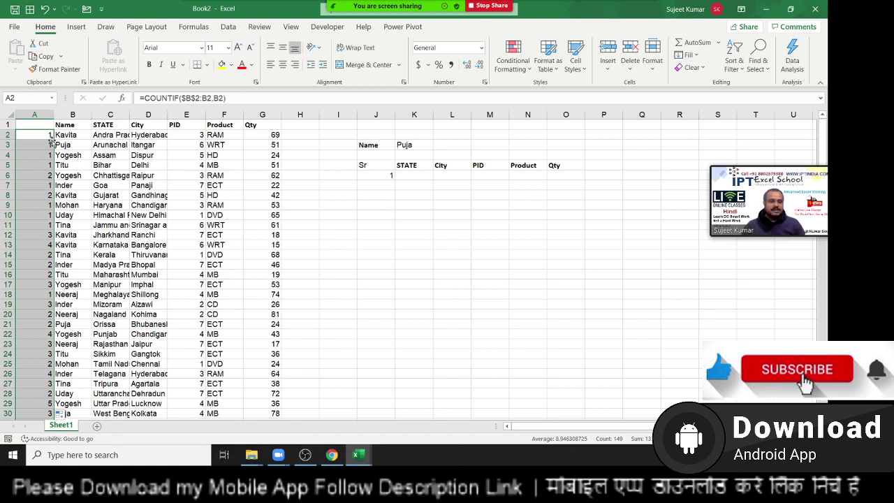
{"action": "left_click", "coordinate": [49, 137]}
{"action": "left_click", "coordinate": [237, 102]}
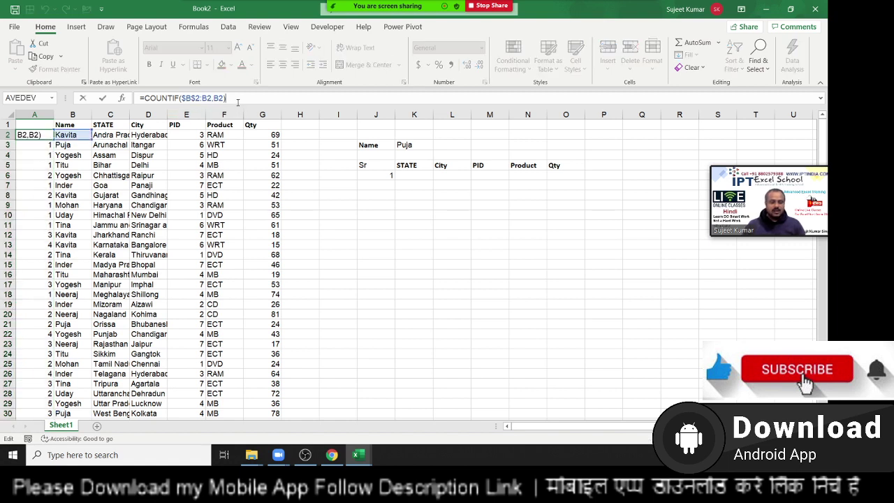
{"action": "type", "text": "&"}
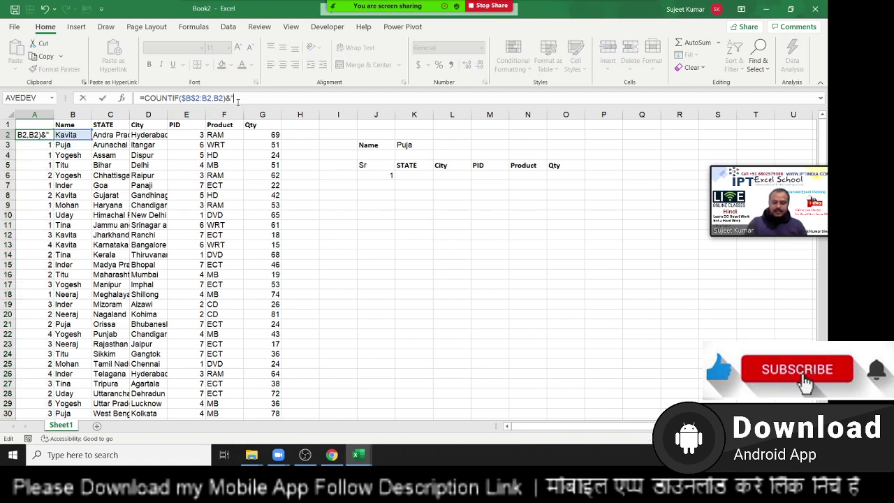
{"action": "type", "text": "\"-\""}
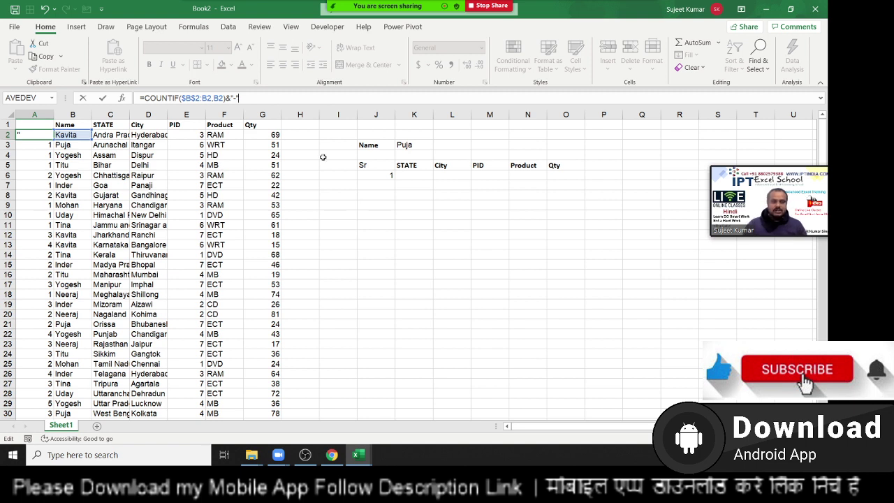
{"action": "type", "text": "&"}
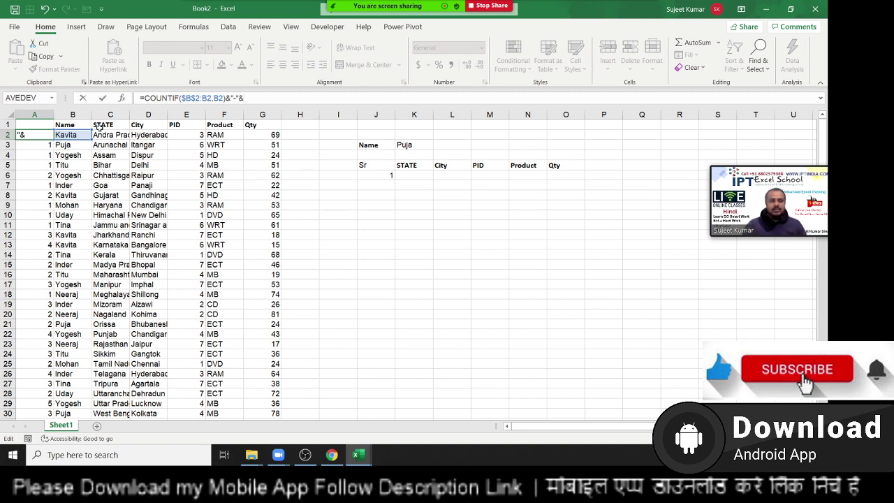
{"action": "left_click", "coordinate": [77, 135]}
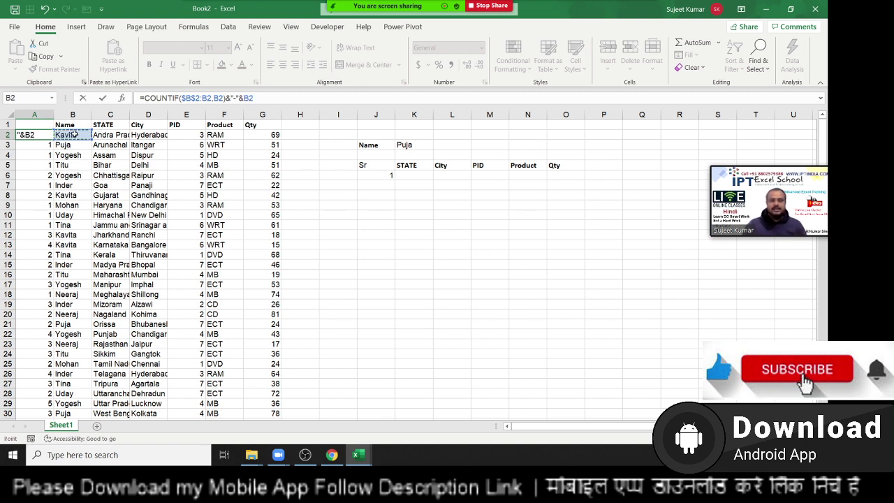
{"action": "key", "text": "Return"}
Fill the count-and-name keys down column A, giving 1-Kavita, 2-Yogesh, 3-Puja.
{"action": "left_click", "coordinate": [42, 135]}
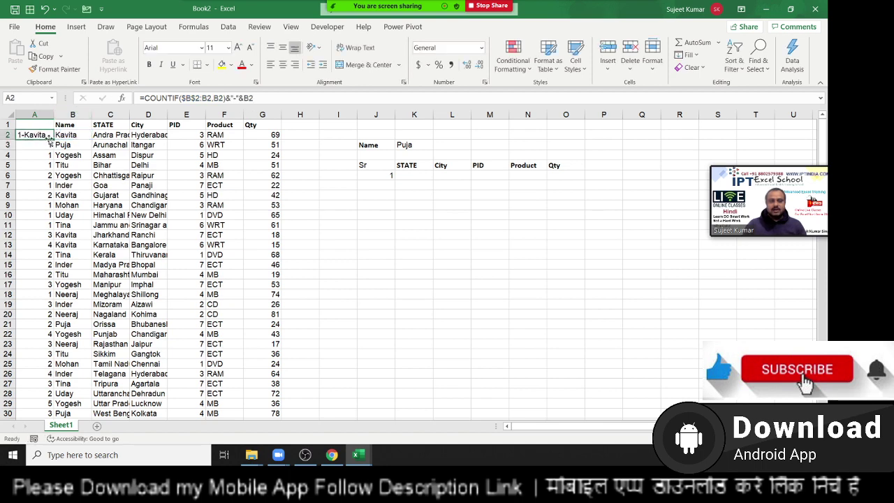
{"action": "double_click", "coordinate": [53, 139]}
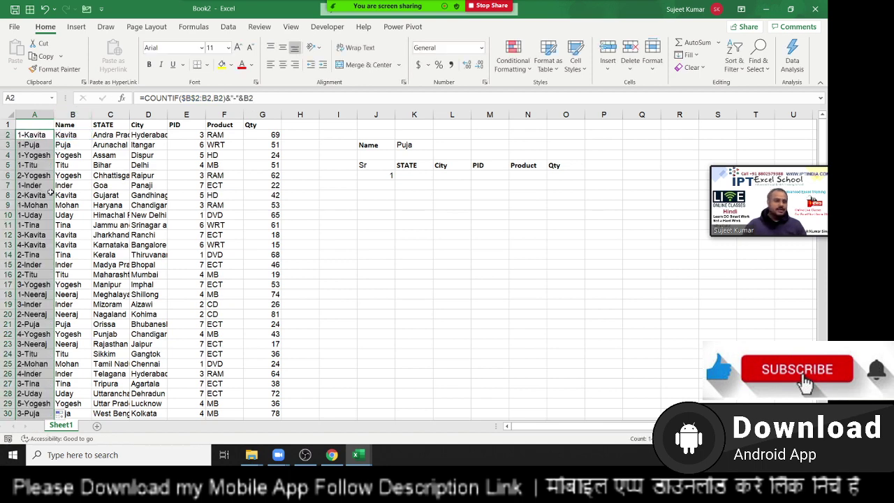
{"action": "scroll", "coordinate": [49, 191], "scroll_direction": "down", "scroll_amount": 2}
{"action": "scroll", "coordinate": [49, 190], "scroll_direction": "down", "scroll_amount": 2}
{"action": "scroll", "coordinate": [49, 190], "scroll_direction": "up", "scroll_amount": 4}
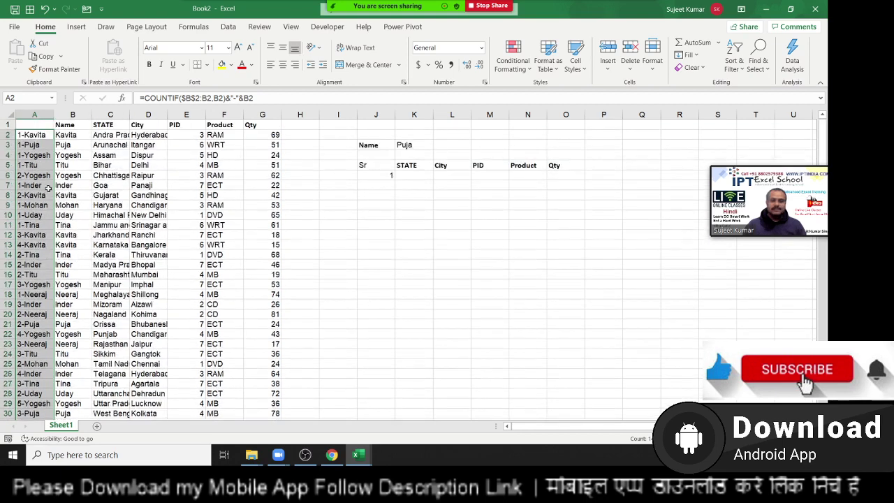
{"action": "left_click", "coordinate": [383, 176]}
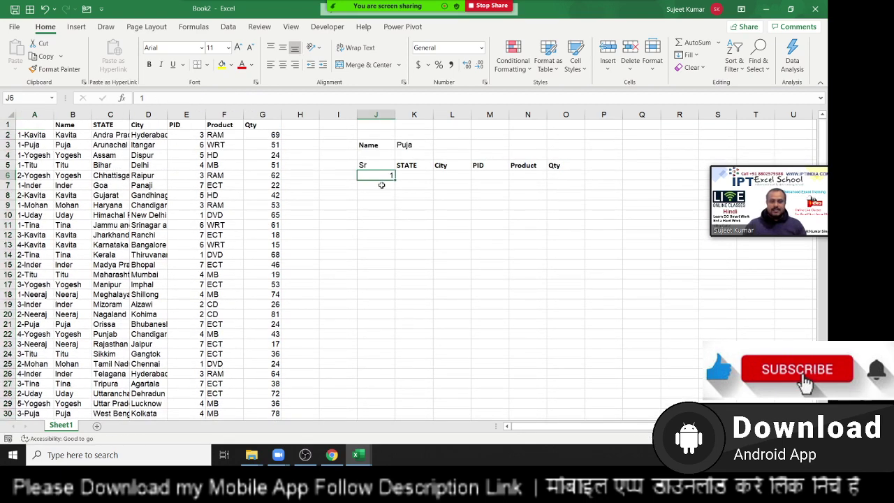
Replace the first serial number in J6 with =ROW()-5.
{"action": "key", "text": "Return"}
{"action": "left_click", "coordinate": [383, 175]}
{"action": "type", "text": "=ROW()-5"}
{"action": "type", "text": "=if"}
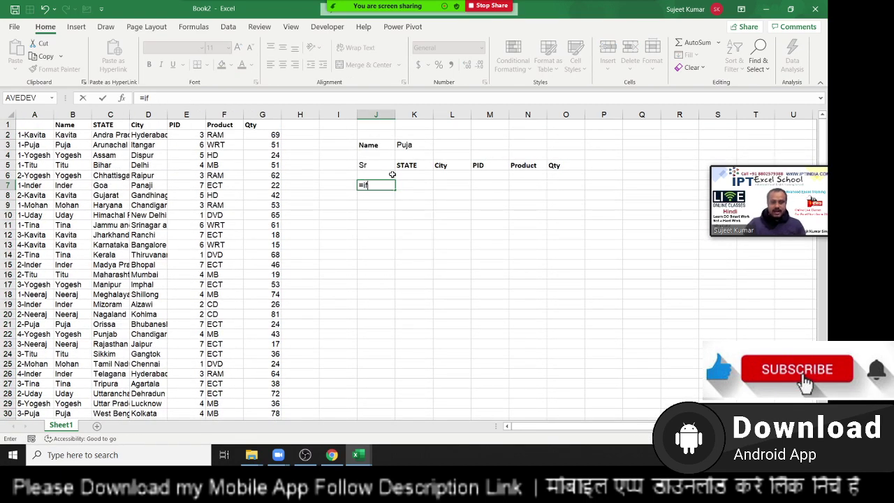
{"action": "key", "text": "Return"}
Enter =COUNTIF(B:B,K3) in L3, showing Puja's 19 records.
{"action": "left_click", "coordinate": [458, 145]}
{"action": "type", "text": "="}
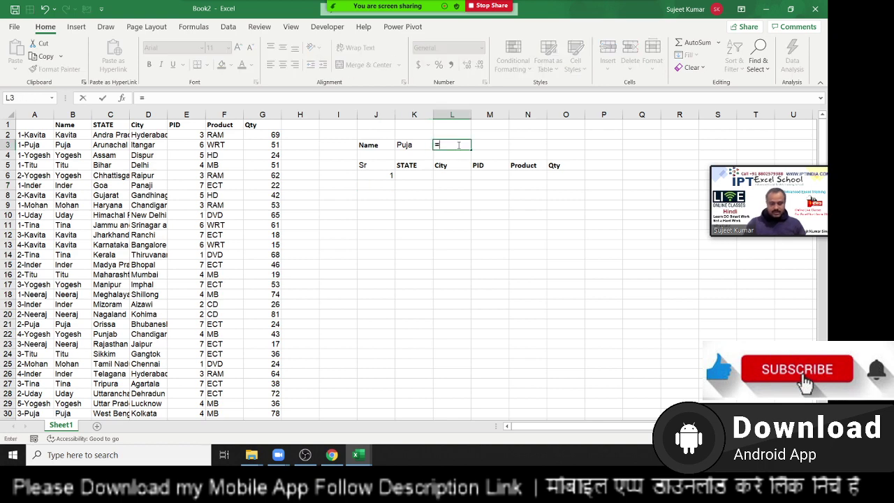
{"action": "type", "text": "countif"}
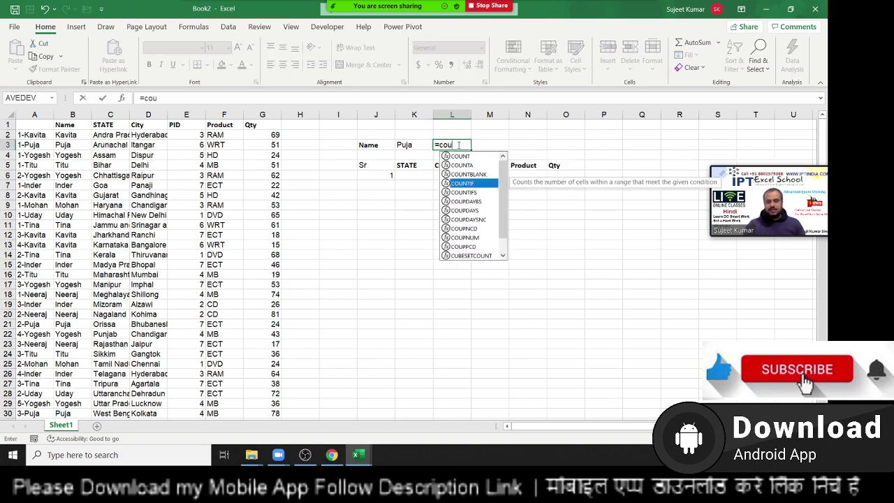
{"action": "key", "text": "Tab"}
{"action": "left_click", "coordinate": [72, 115]}
{"action": "type", "text": ","}
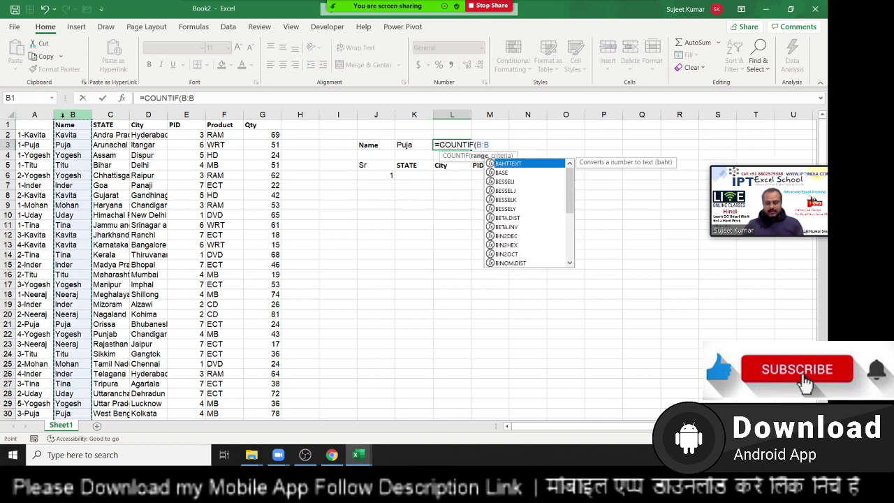
{"action": "left_click", "coordinate": [416, 143]}
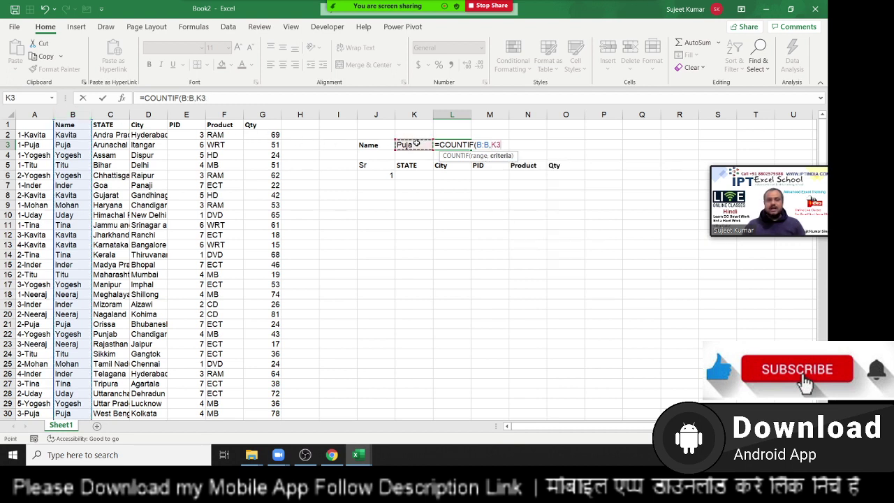
{"action": "key", "text": "Return"}
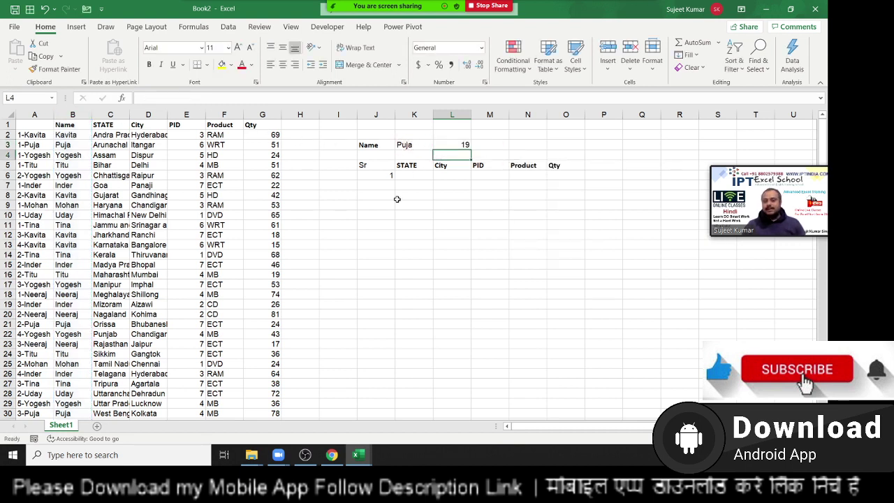
{"action": "left_click", "coordinate": [386, 185]}
Enter =IF(J6+1>L3,"",J6+1) in J7 to continue the serial numbering.
{"action": "type", "text": "="}
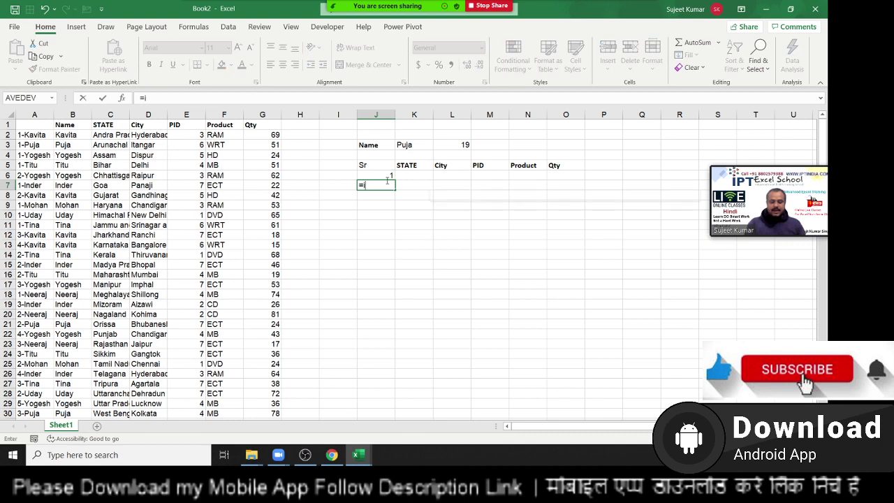
{"action": "type", "text": "if("}
{"action": "left_click", "coordinate": [387, 177]}
{"action": "type", "text": "+"}
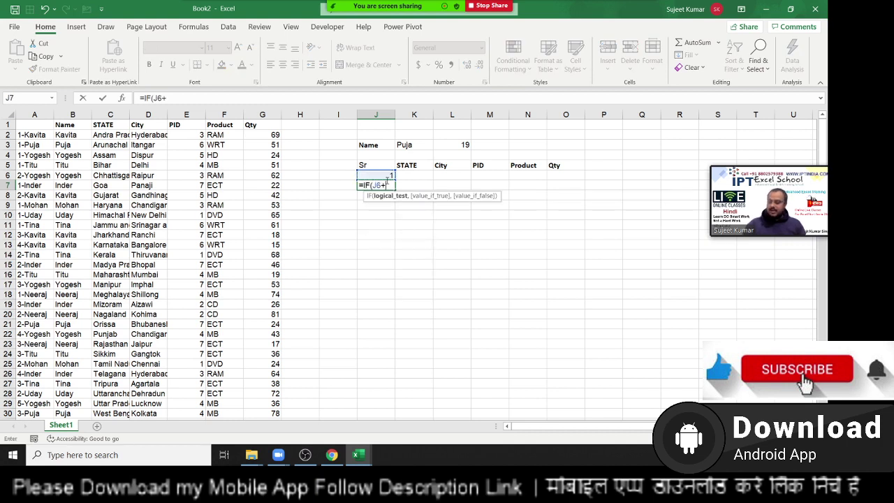
{"action": "type", "text": "1>"}
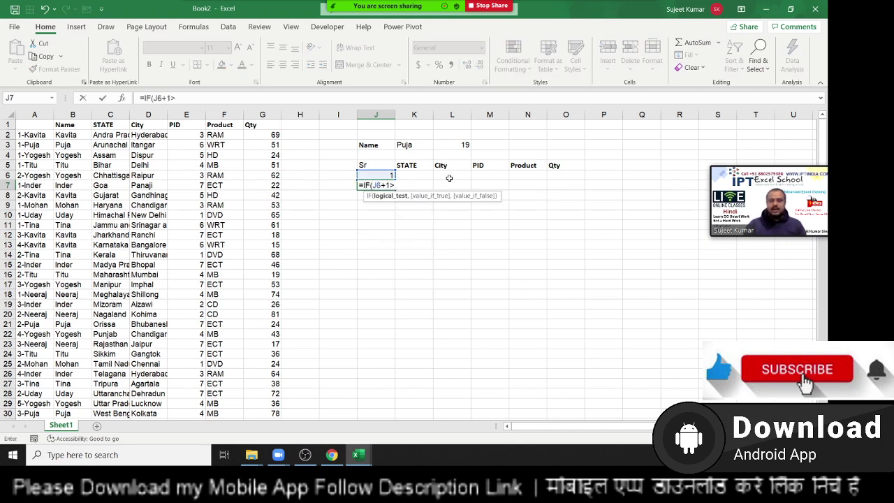
{"action": "left_click", "coordinate": [458, 147]}
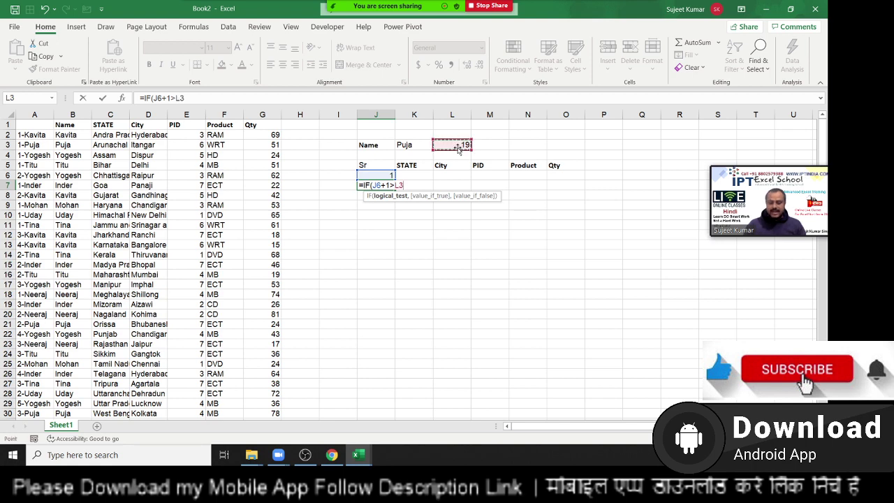
{"action": "type", "text": ",\"\","}
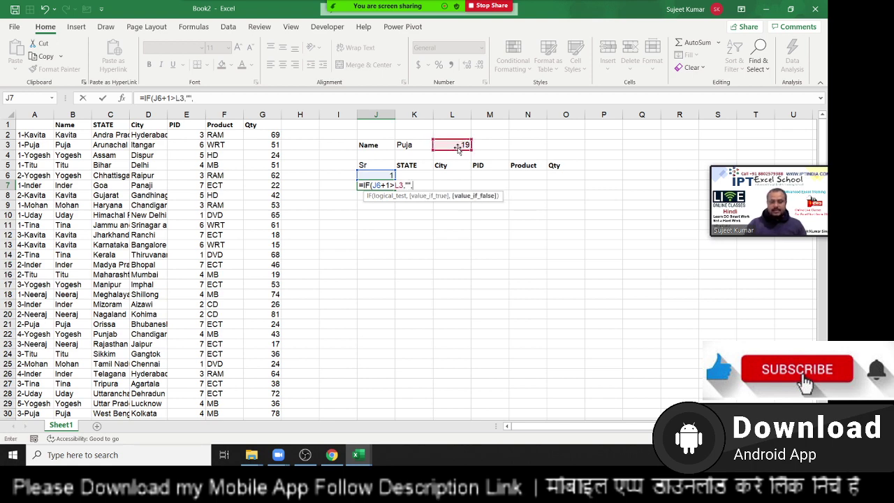
{"action": "type", "text": "J6+1)"}
{"action": "key", "text": "ctrl+Return"}
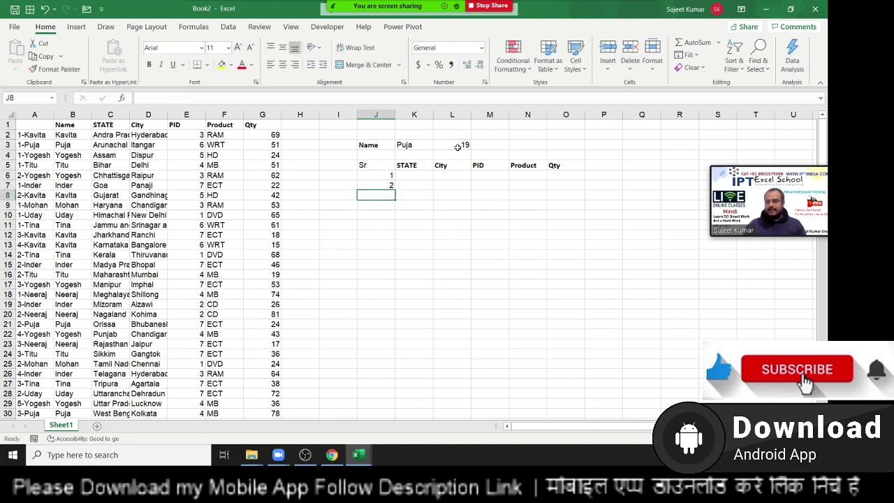
Wrap the J7 formula in IFERROR(...,"") and accept Excel's suggested correction.
{"action": "key", "text": "F2"}
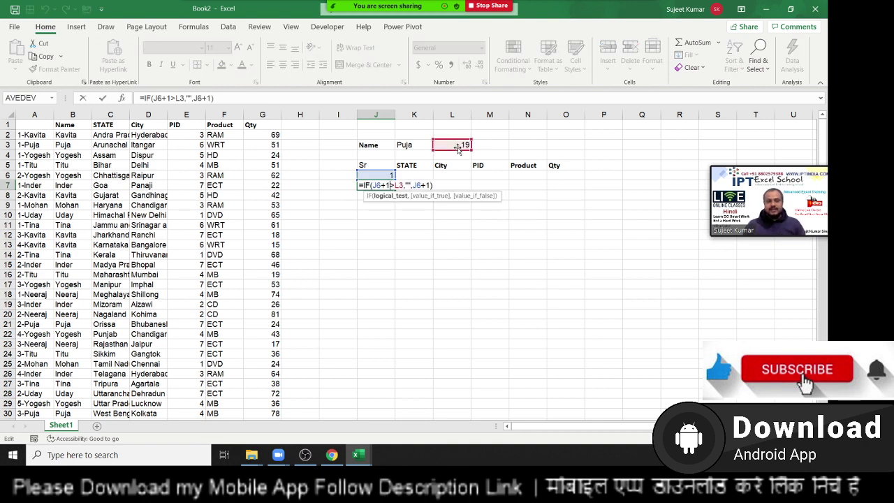
{"action": "type", "text": "I"}
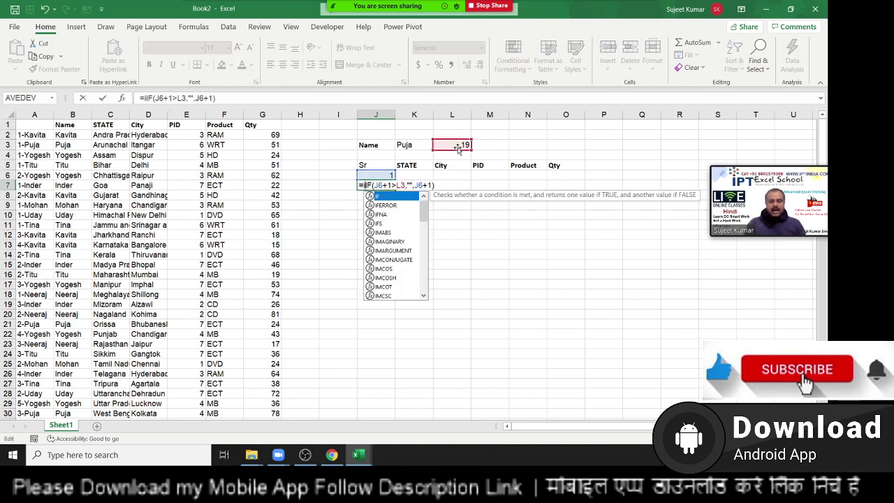
{"action": "type", "text": "FERR"}
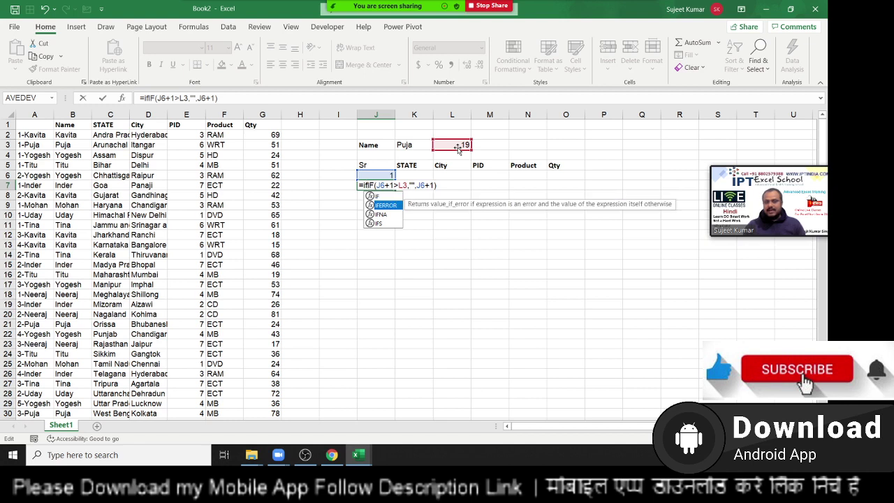
{"action": "type", "text": "OR("}
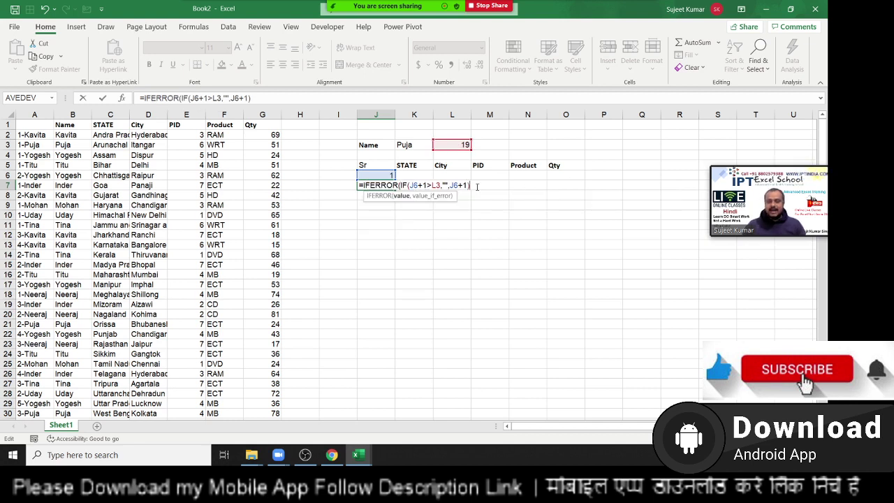
{"action": "left_click", "coordinate": [477, 186]}
{"action": "type", "text": ","}
{"action": "key", "text": "Return"}
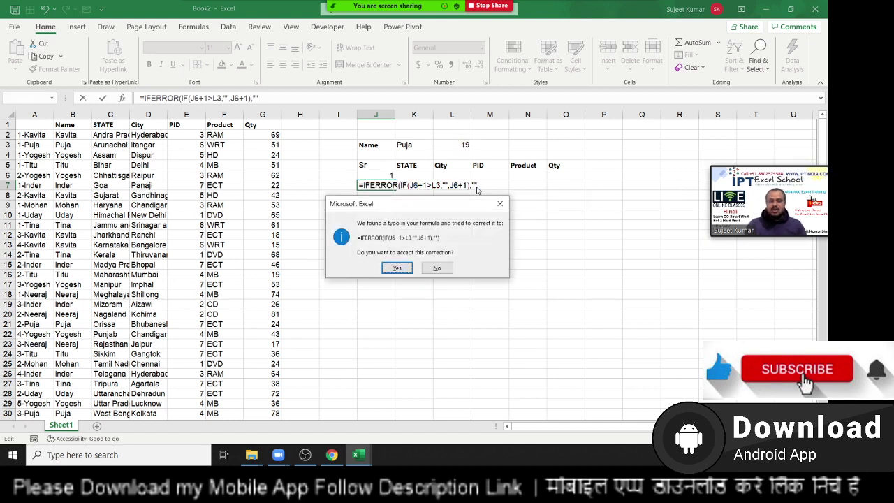
{"action": "key", "text": "Return"}
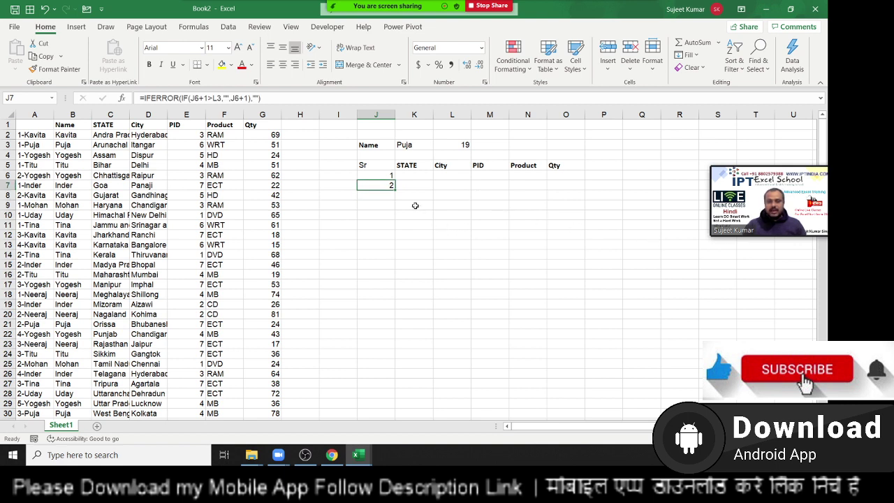
Lock J7's L3 reference as $L$3 and fill it down to row 30, giving 1–19.
{"action": "double_click", "coordinate": [389, 186]}
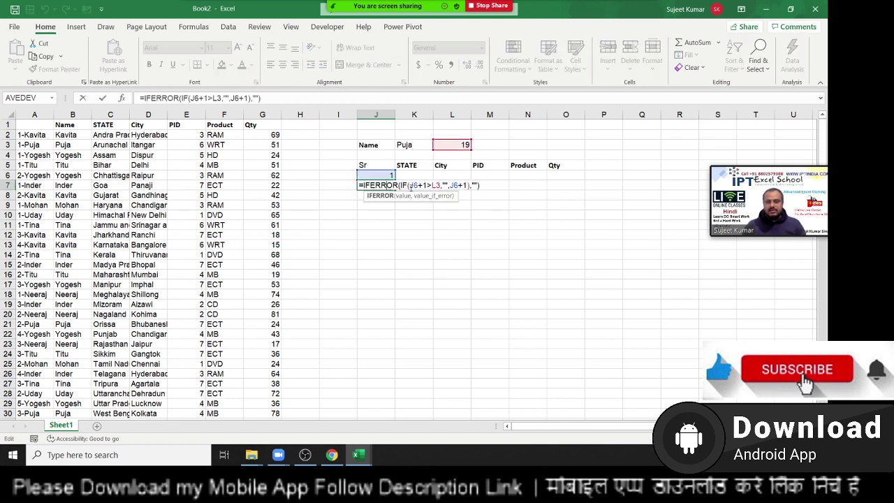
{"action": "left_click", "coordinate": [436, 186]}
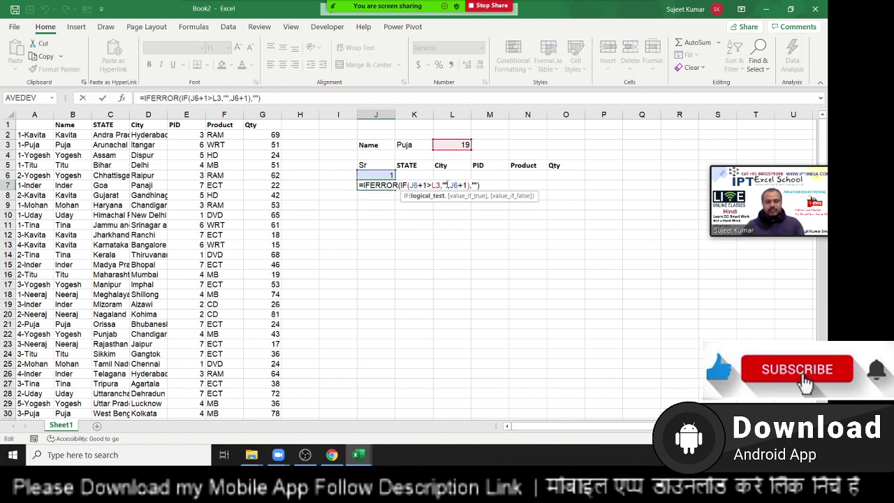
{"action": "key", "text": "Return"}
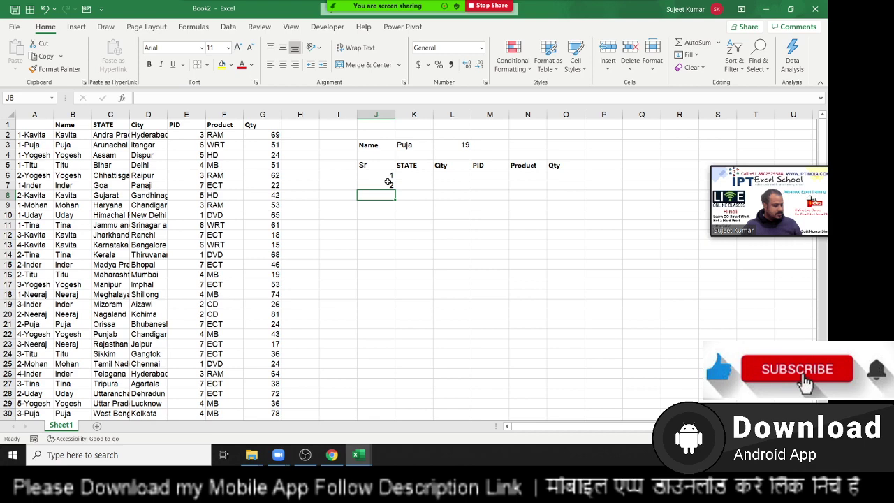
{"action": "left_click", "coordinate": [388, 184]}
{"action": "left_click_drag", "start_coordinate": [394, 190], "coordinate": [397, 377]}
{"action": "scroll", "coordinate": [397, 373], "scroll_direction": "down", "scroll_amount": 3}
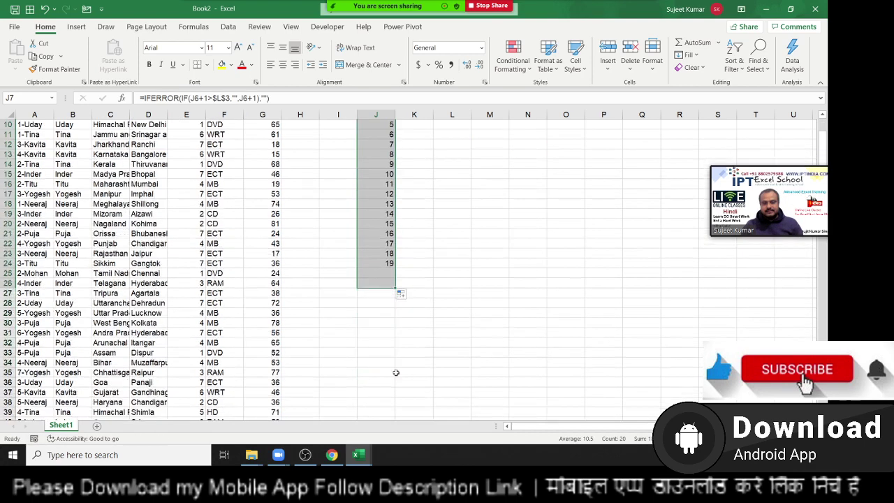
{"action": "left_click_drag", "start_coordinate": [391, 299], "coordinate": [397, 335]}
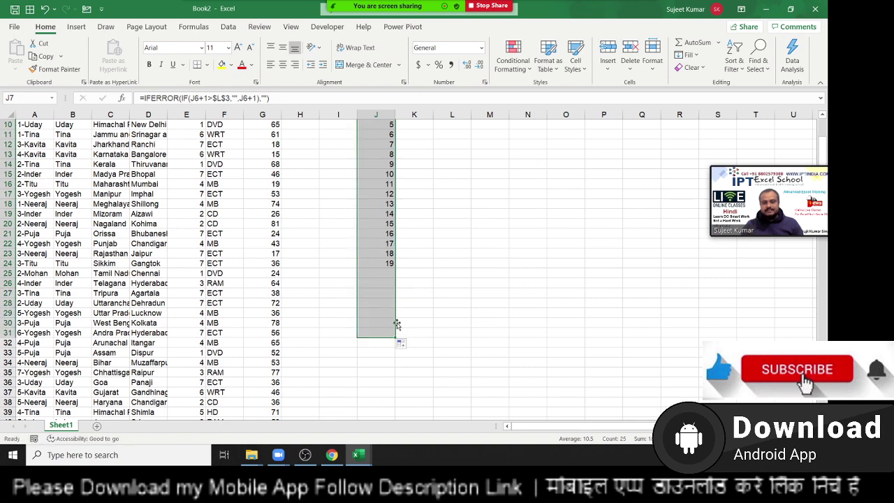
{"action": "scroll", "coordinate": [394, 257], "scroll_direction": "up", "scroll_amount": 3}
{"action": "left_click", "coordinate": [405, 175]}
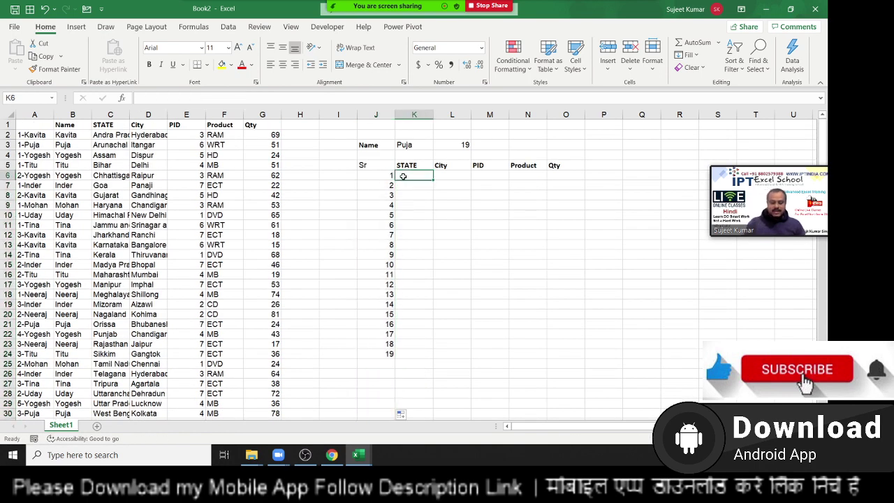
Start a VLOOKUP in K6 for the key J6&"-"&K3 across columns A:G.
{"action": "type", "text": "=vl"}
{"action": "key", "text": "Tab"}
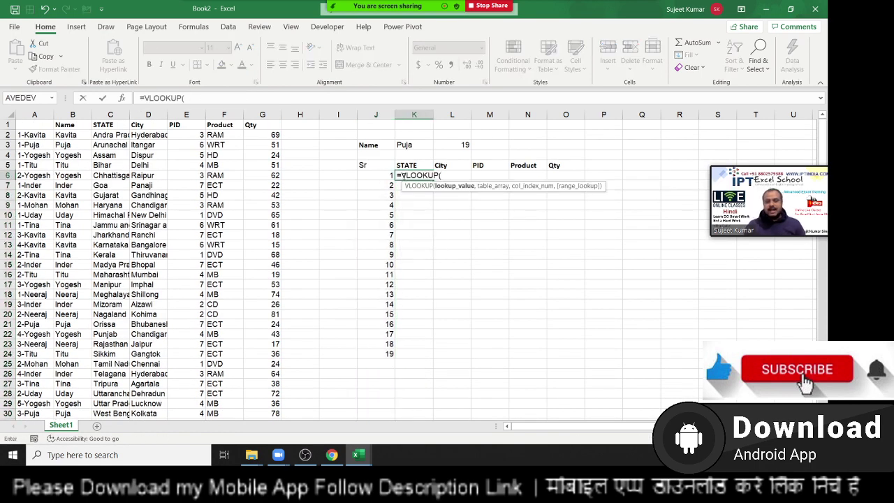
{"action": "left_click", "coordinate": [376, 175]}
{"action": "type", "text": "&\""}
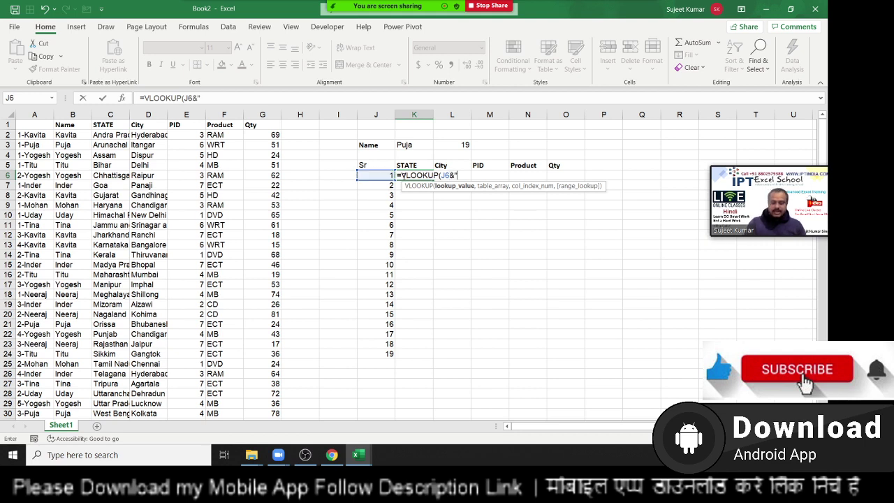
{"action": "type", "text": "-\"&"}
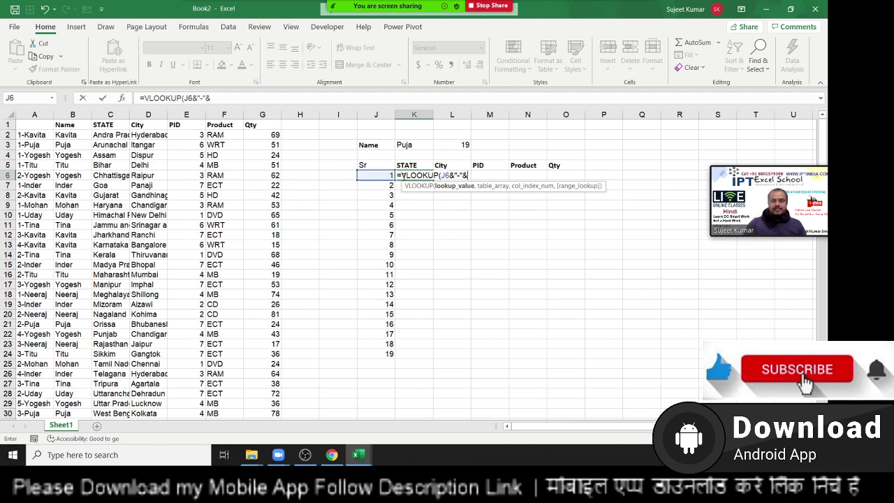
{"action": "left_click", "coordinate": [400, 142]}
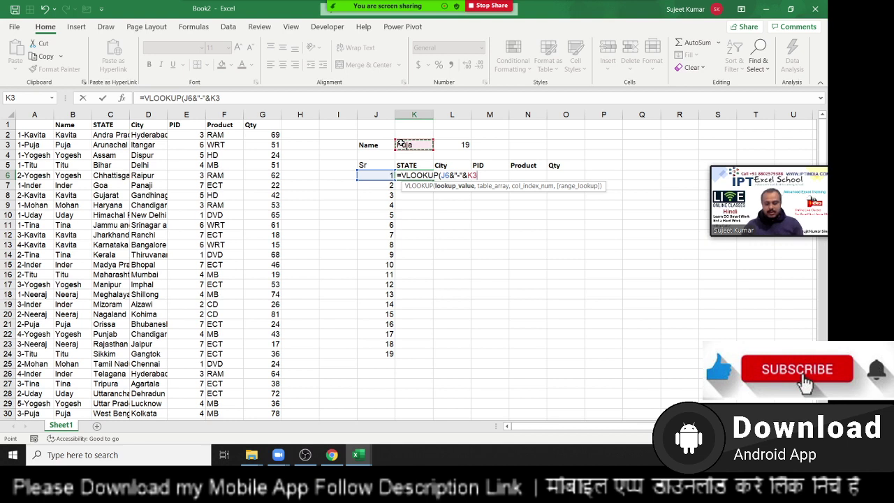
{"action": "type", "text": ","}
{"action": "left_click_drag", "start_coordinate": [39, 114], "coordinate": [248, 124]}
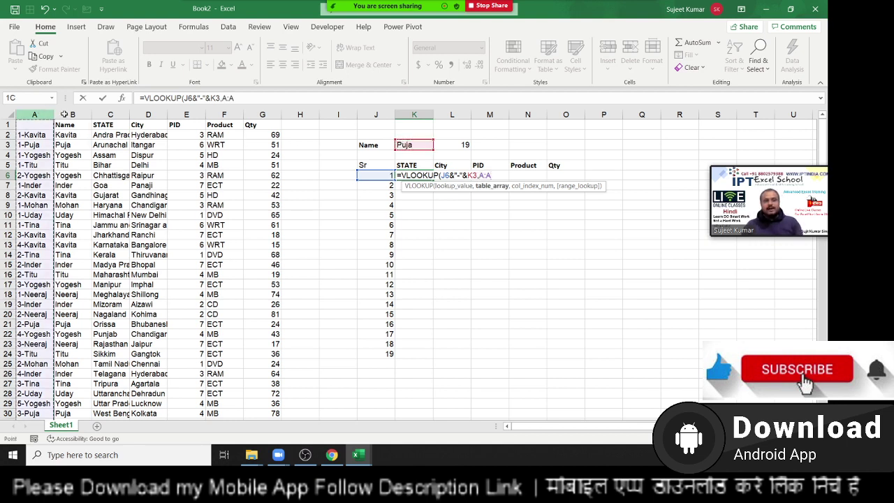
Finish the lookup with MATCH(K5,A1:G1,0) as column index, returning Arunachal Pradesh.
{"action": "type", "text": ","}
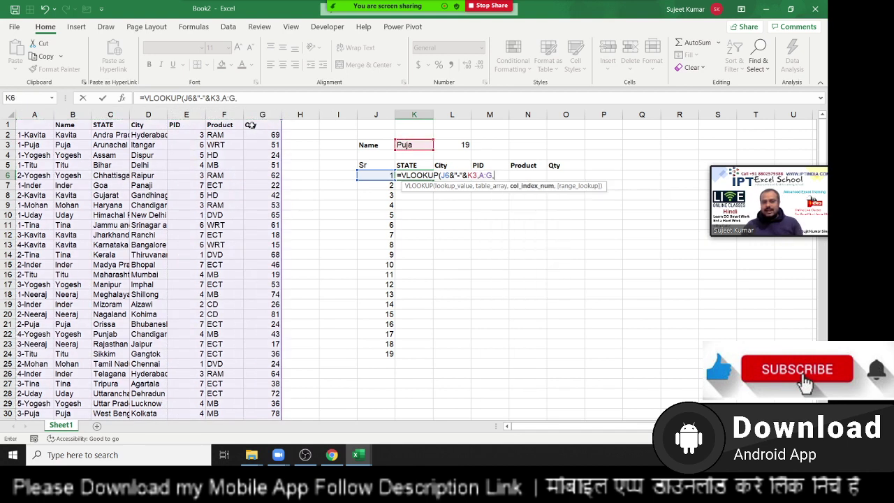
{"action": "type", "text": "mat"}
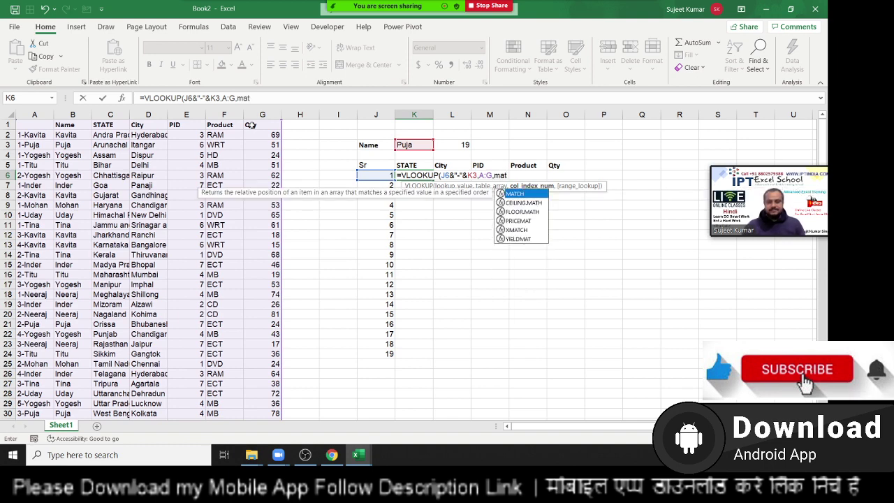
{"action": "key", "text": "Tab"}
{"action": "left_click", "coordinate": [398, 165]}
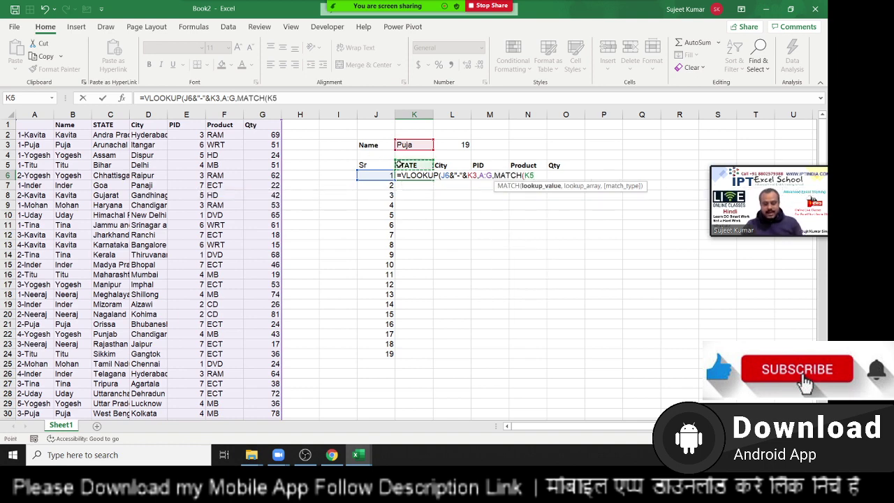
{"action": "type", "text": ","}
{"action": "left_click_drag", "start_coordinate": [33, 125], "coordinate": [270, 125]}
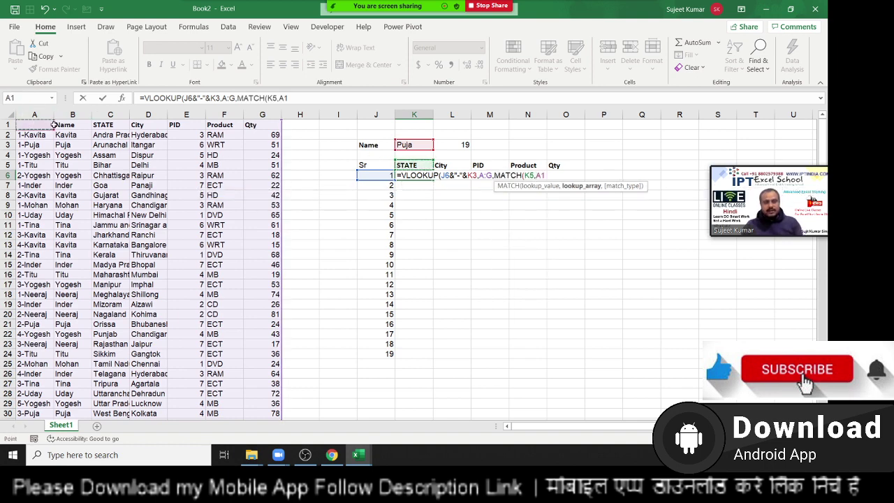
{"action": "type", "text": ":G1,"}
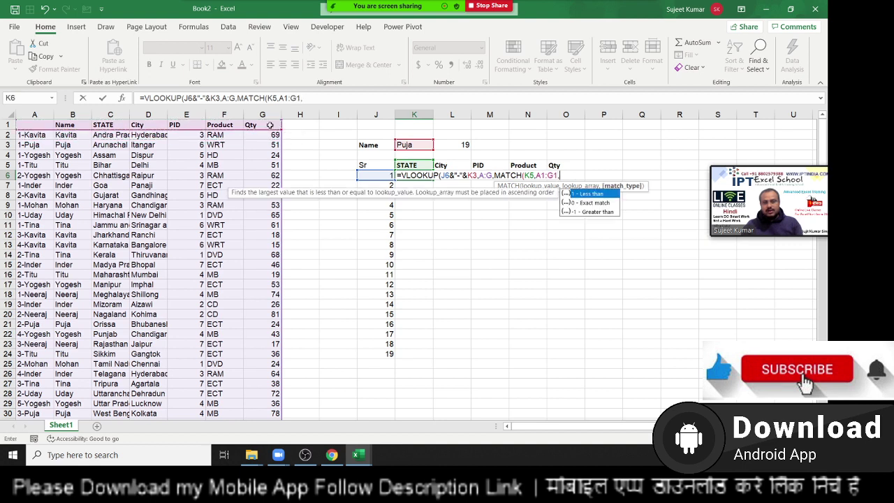
{"action": "type", "text": "0)"}
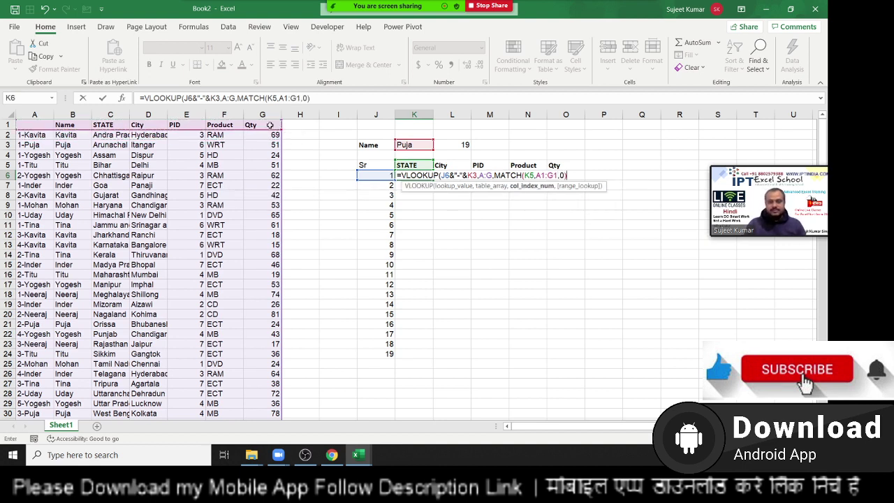
{"action": "type", "text": ","}
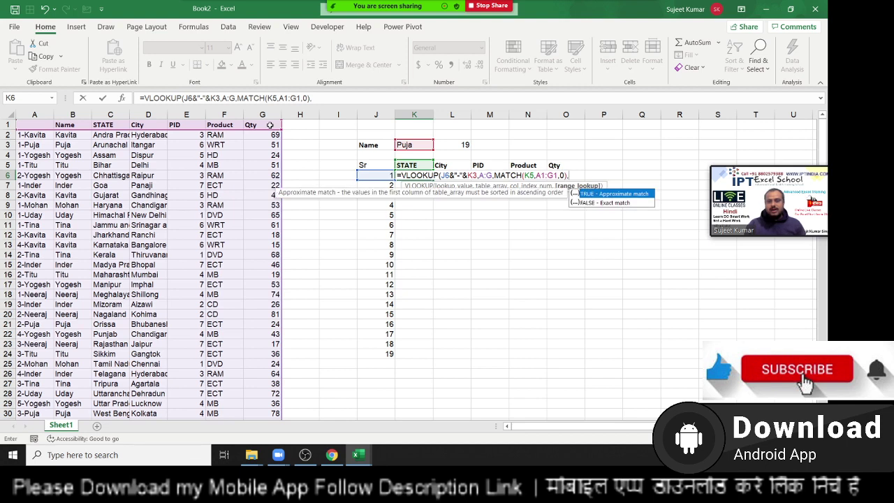
{"action": "type", "text": "0"}
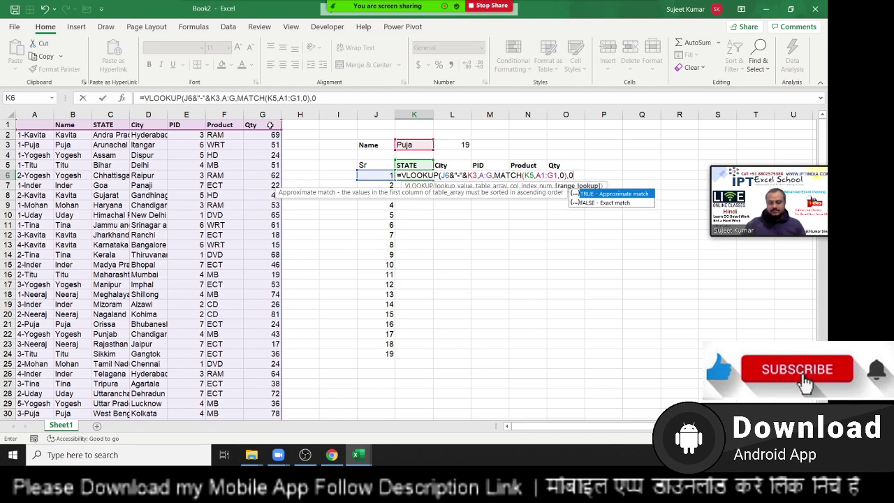
{"action": "type", "text": ")"}
{"action": "key", "text": "ctrl+Return"}
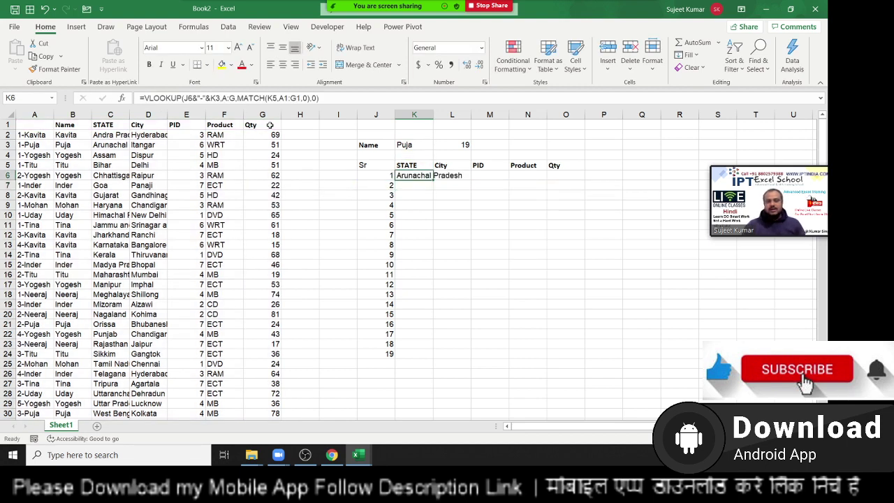
Wrap K6's VLOOKUP in IFERROR(...,"") so errors display as blank.
{"action": "double_click", "coordinate": [417, 176]}
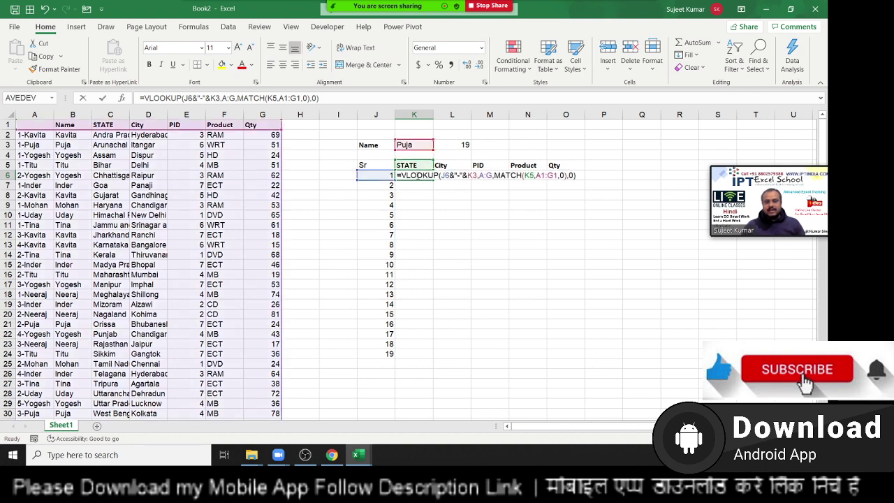
{"action": "left_click", "coordinate": [409, 175]}
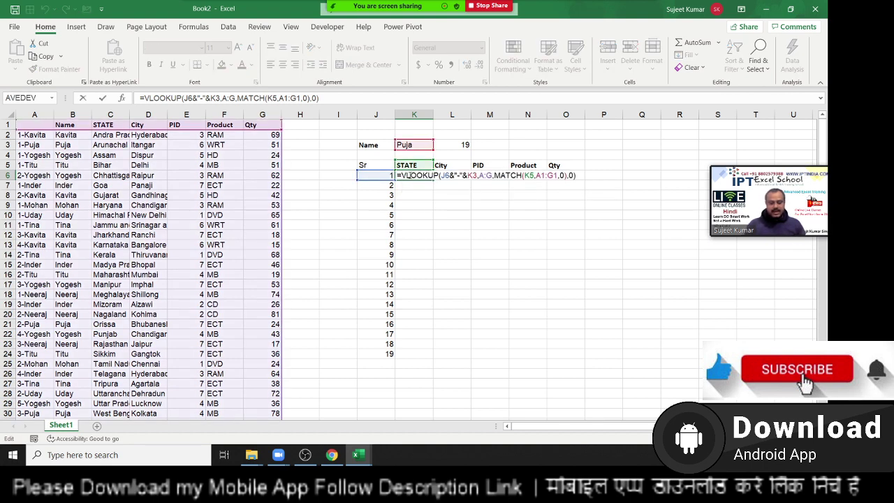
{"action": "type", "text": "IFERROR("}
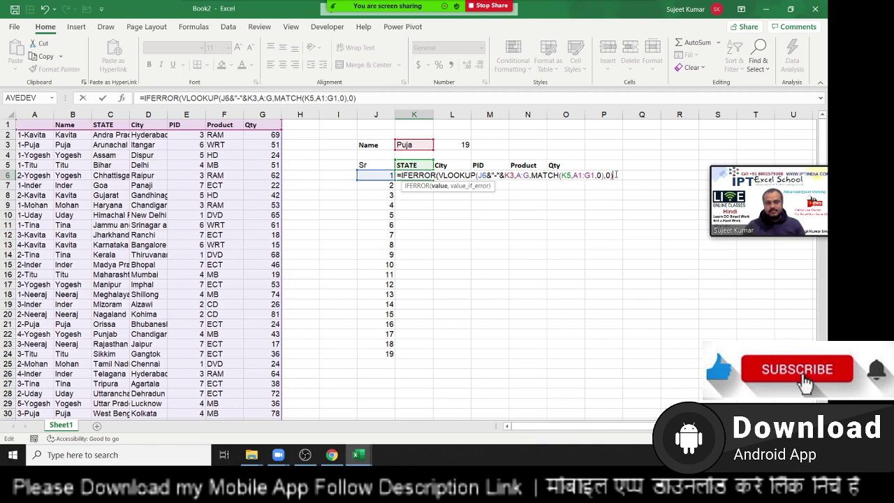
{"action": "type", "text": ","}
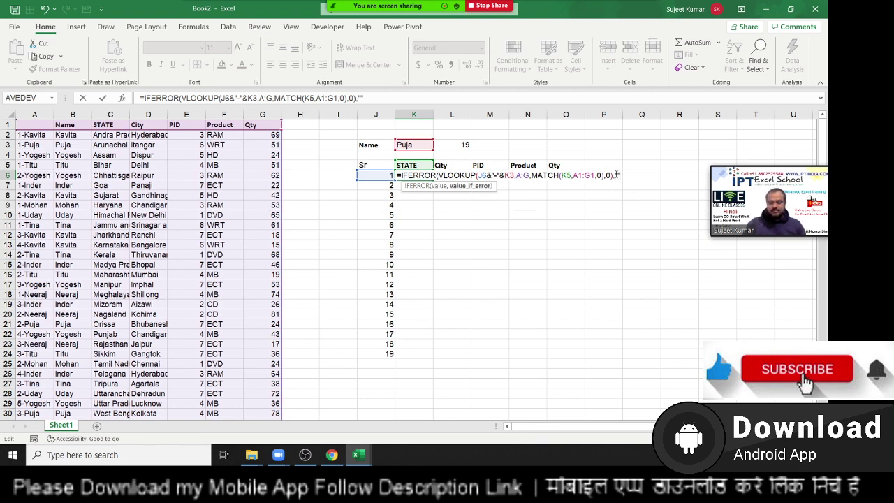
{"action": "type", "text": ")"}
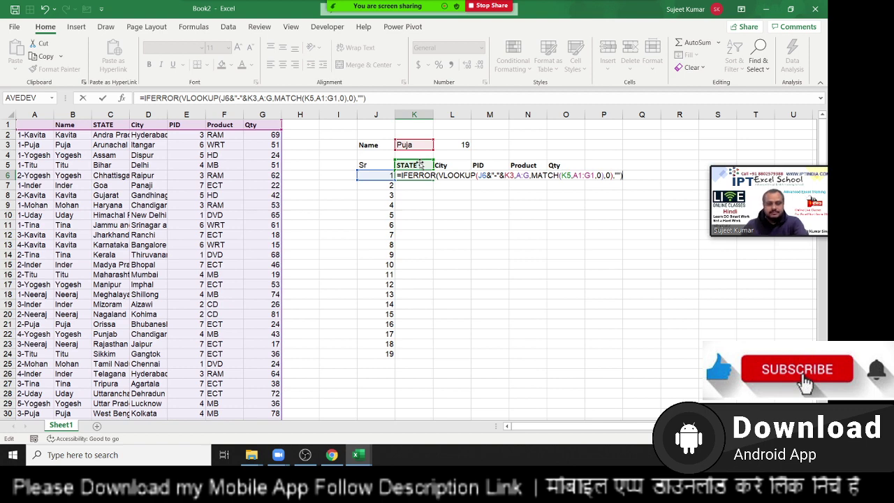
{"action": "key", "text": "Return"}
{"action": "key", "text": "Up"}
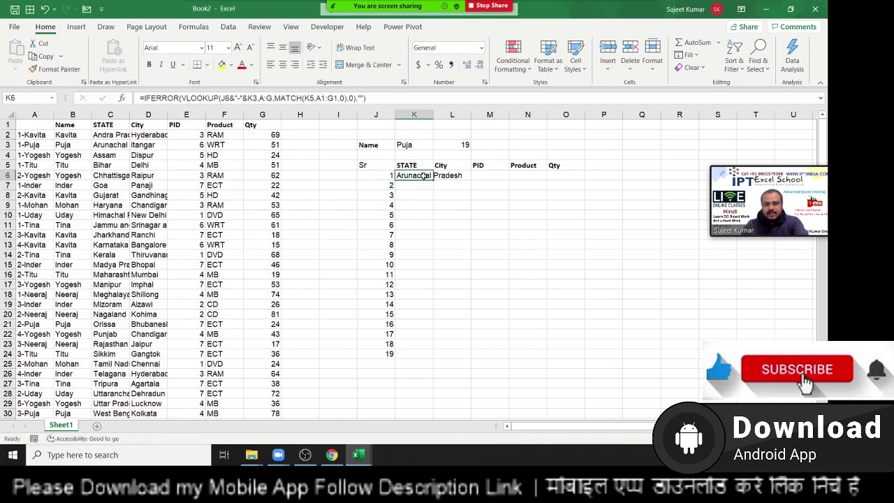
{"action": "double_click", "coordinate": [423, 177]}
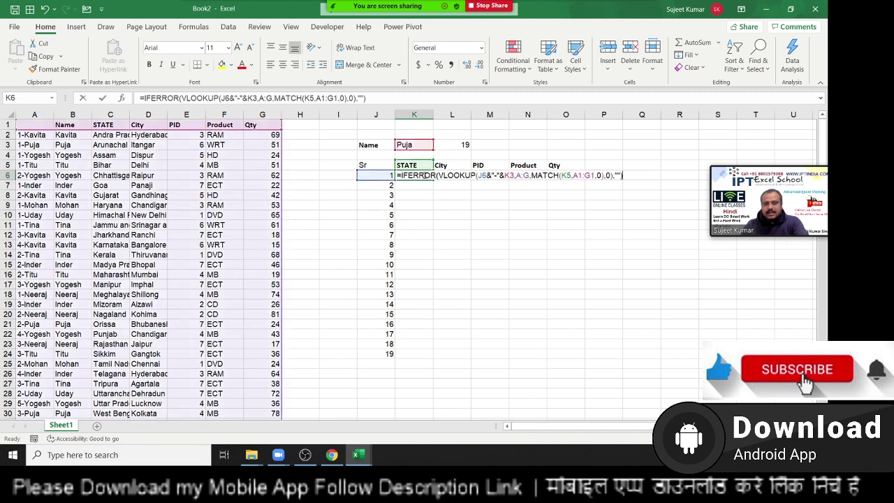
Anchor the VLOOKUP references in K6 as $J6, $K$3 and $A:$G.
{"action": "left_click", "coordinate": [476, 176]}
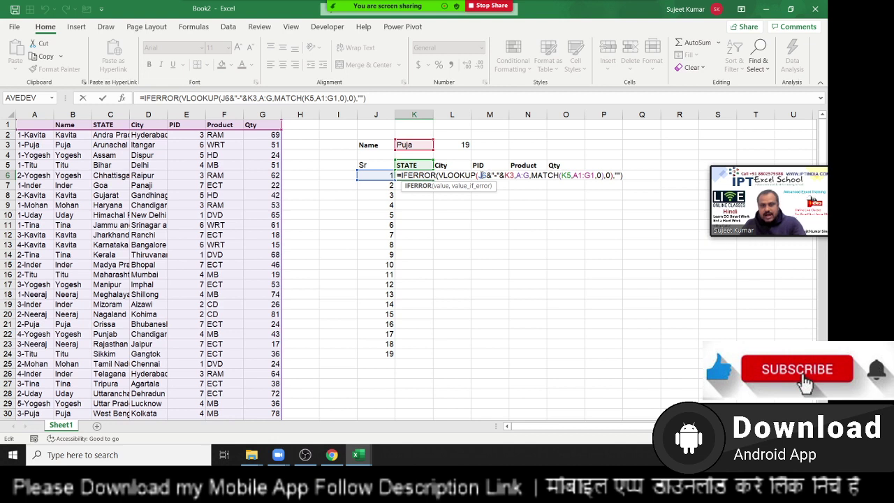
{"action": "left_click", "coordinate": [480, 175]}
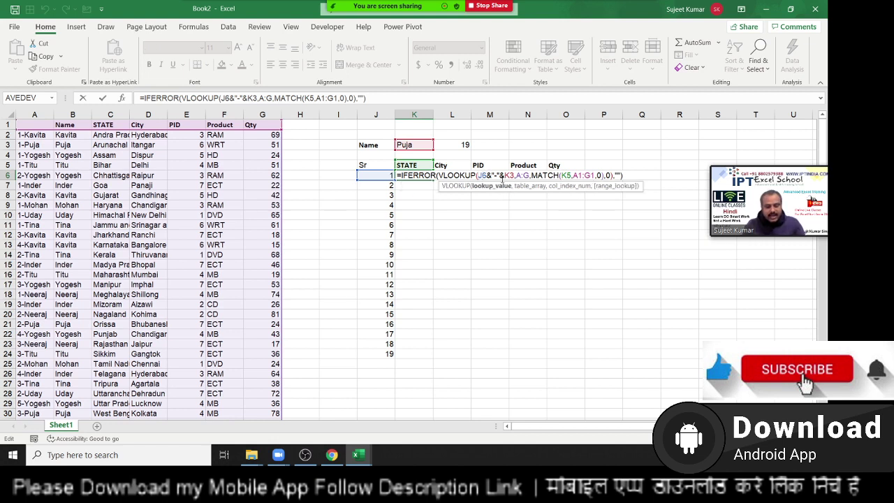
{"action": "type", "text": "$"}
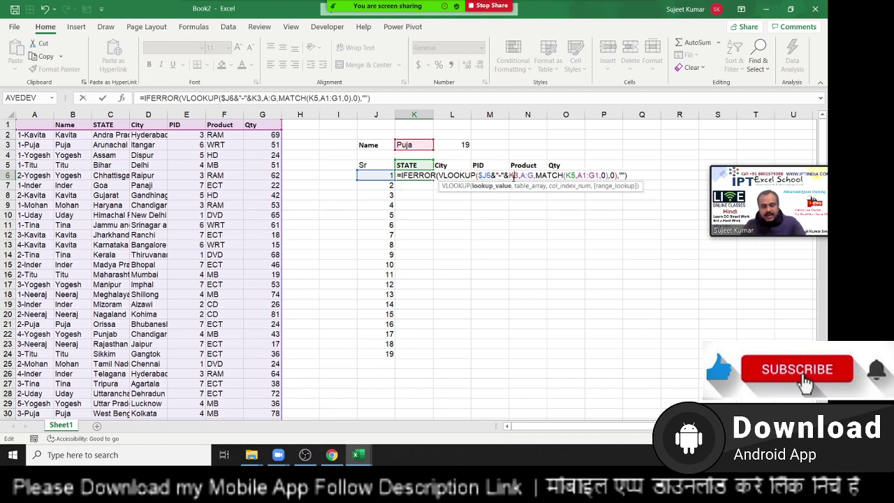
{"action": "left_click", "coordinate": [513, 176]}
{"action": "key", "text": "F4"}
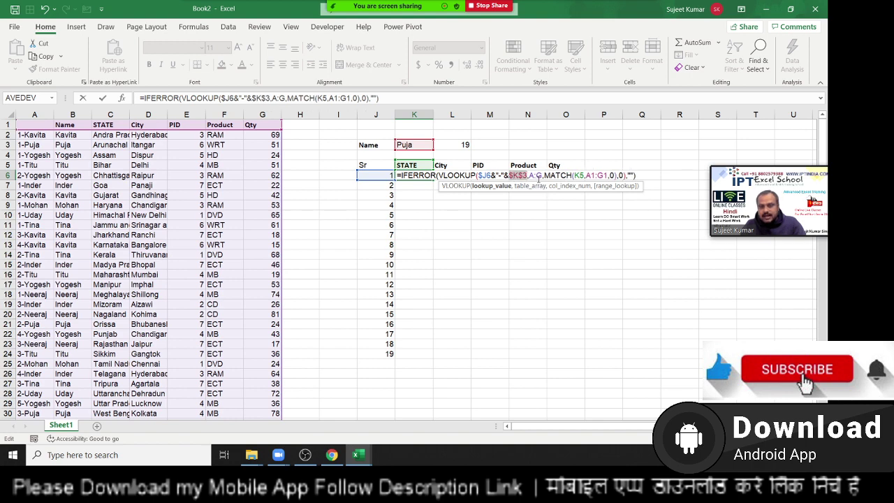
{"action": "left_click", "coordinate": [533, 175]}
{"action": "key", "text": "F4"}
Anchor the MATCH references as K$5 and $A$1:$G$1 and commit the formula.
{"action": "left_click", "coordinate": [589, 175]}
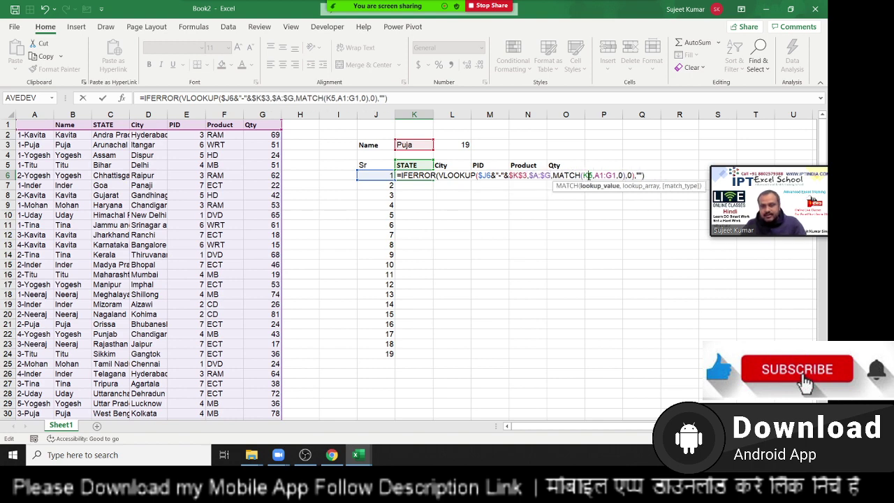
{"action": "type", "text": "$"}
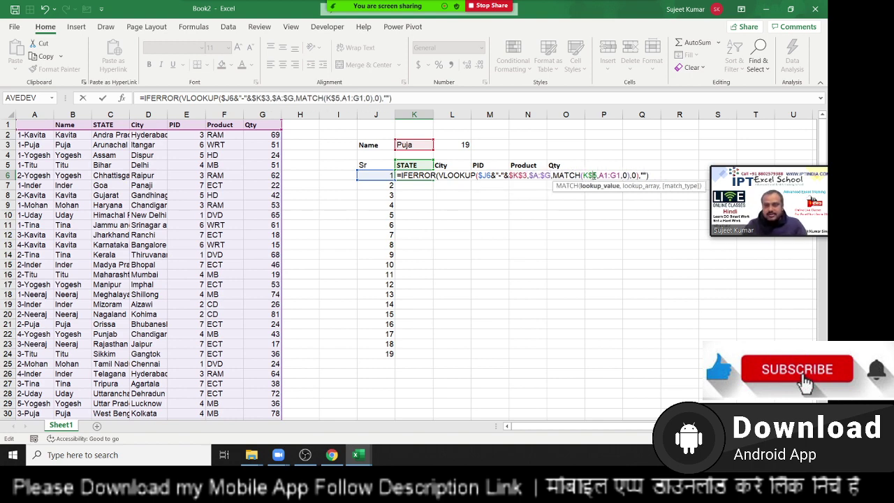
{"action": "left_click", "coordinate": [600, 176]}
{"action": "key", "text": "F4"}
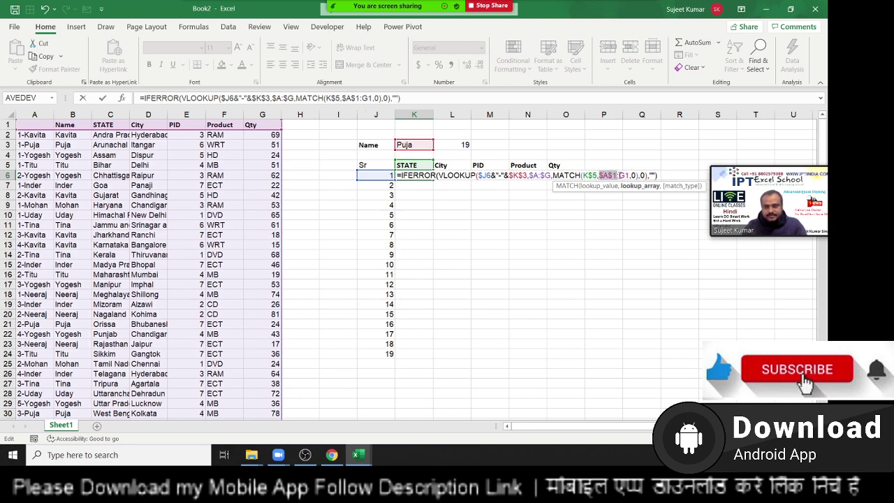
{"action": "left_click", "coordinate": [622, 176]}
{"action": "key", "text": "F4"}
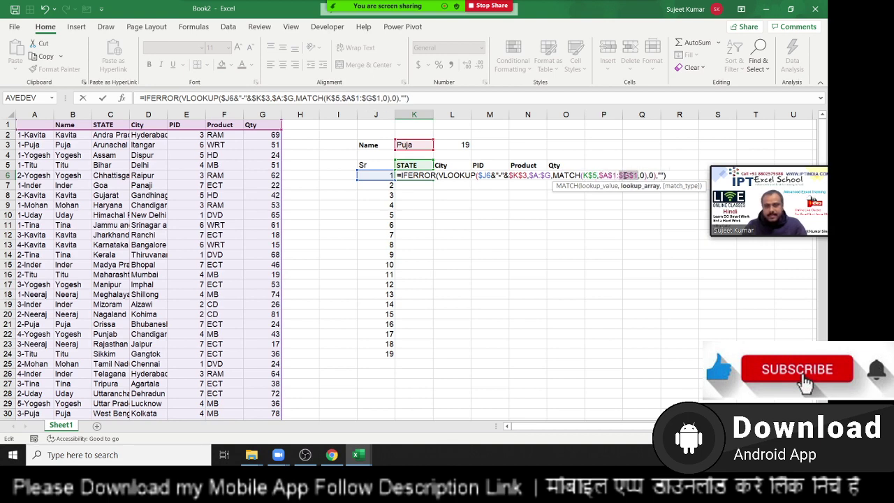
{"action": "key", "text": "Return"}
{"action": "left_click", "coordinate": [426, 176]}
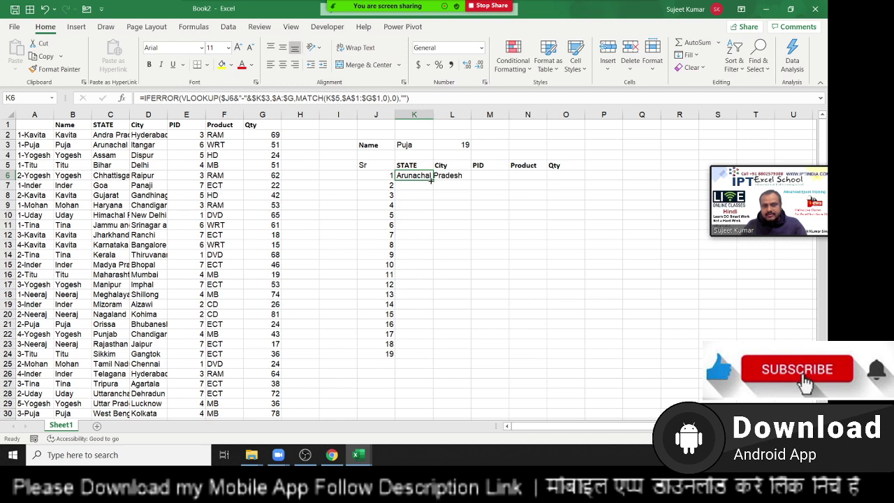
Fill K6's lookup right to O6 and down, listing all 19 records' STATE through Qty.
{"action": "mouse_move", "coordinate": [431, 179]}
{"action": "left_mouse_down"}
{"action": "mouse_move", "coordinate": [576, 177]}
{"action": "mouse_move", "coordinate": [570, 430]}
{"action": "left_mouse_up"}
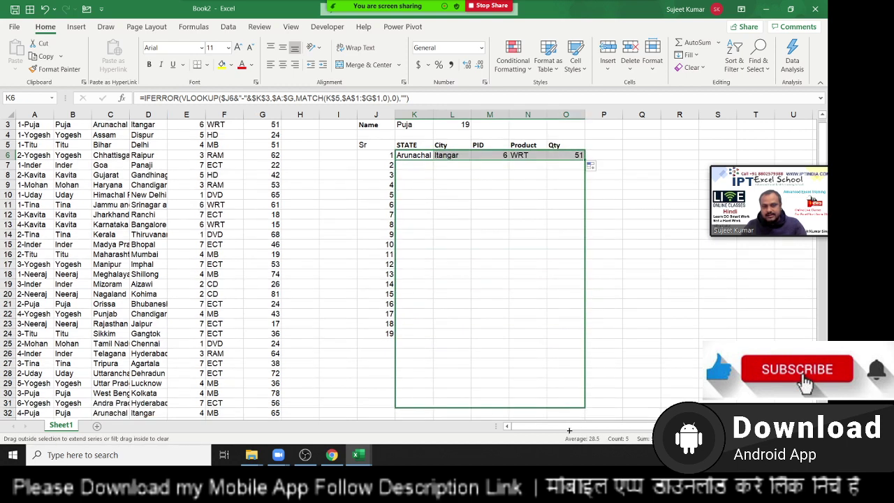
{"action": "left_click_drag", "start_coordinate": [569, 430], "coordinate": [553, 426]}
{"action": "scroll", "coordinate": [540, 334], "scroll_direction": "up", "scroll_amount": 5}
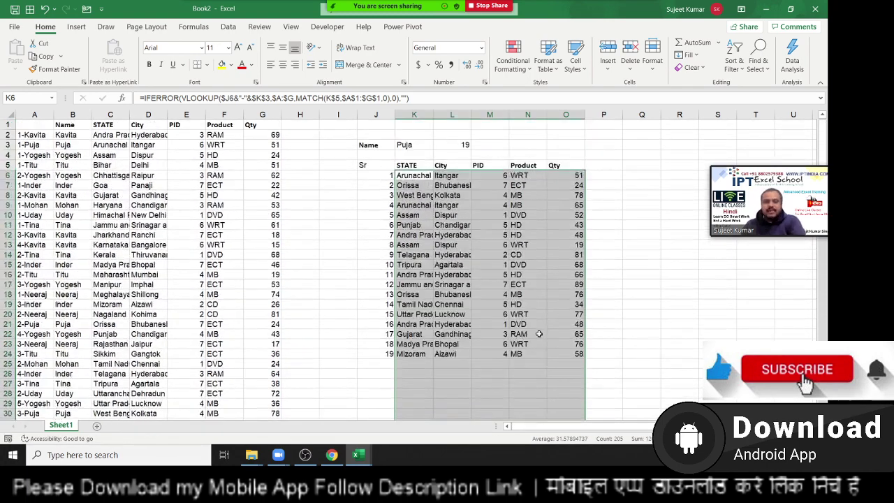
{"action": "left_click", "coordinate": [385, 364]}
{"action": "left_click", "coordinate": [514, 371]}
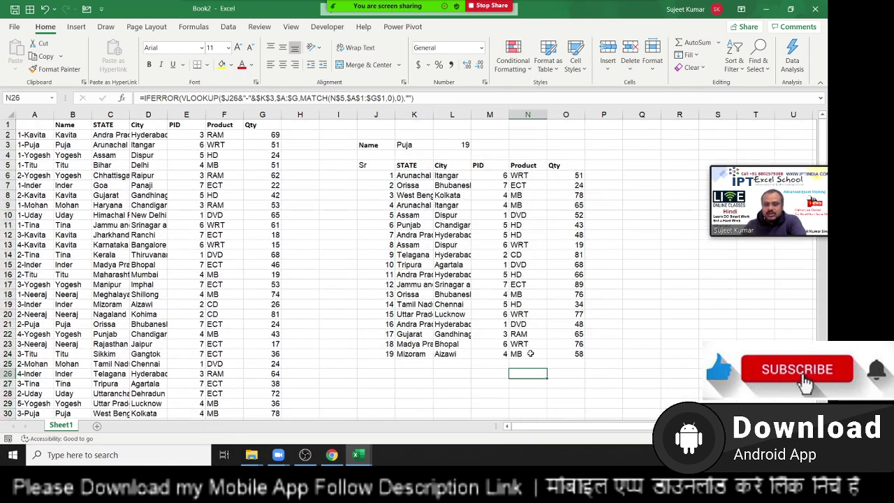
{"action": "left_click", "coordinate": [86, 206]}
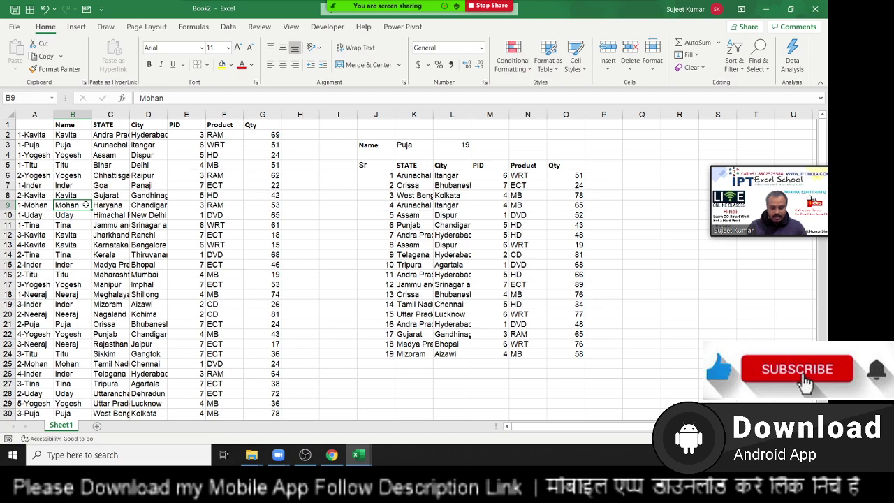
Rename Mohan in cell B9 to Manish.
{"action": "right_click", "coordinate": [86, 206]}
{"action": "key", "text": "Escape"}
{"action": "key", "text": "ctrl+alt+m"}
{"action": "key", "text": "Escape"}
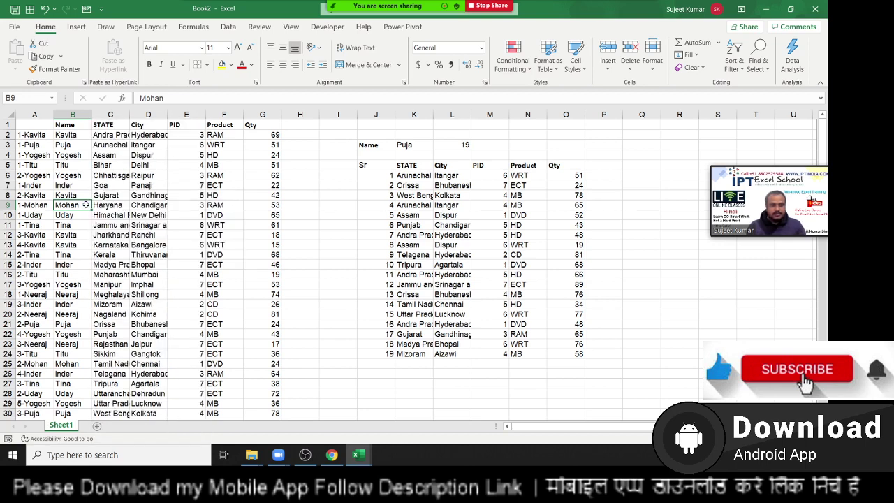
{"action": "double_click", "coordinate": [86, 206]}
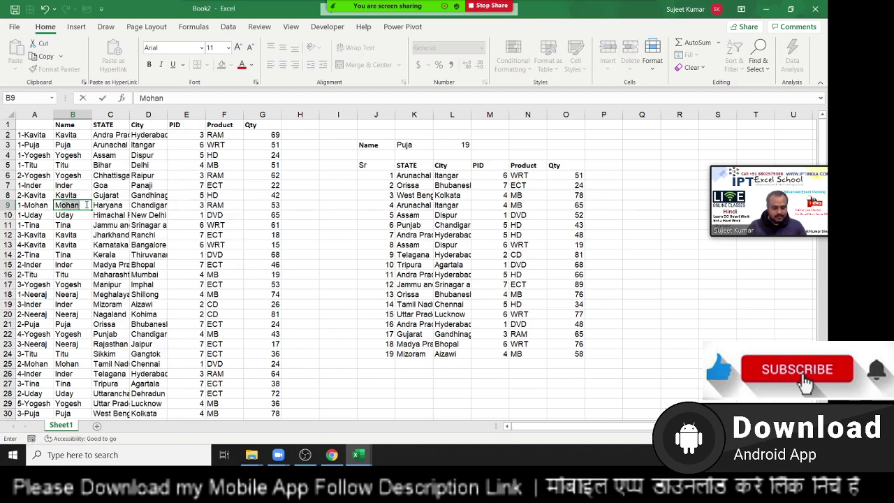
{"action": "type", "text": "Manish"}
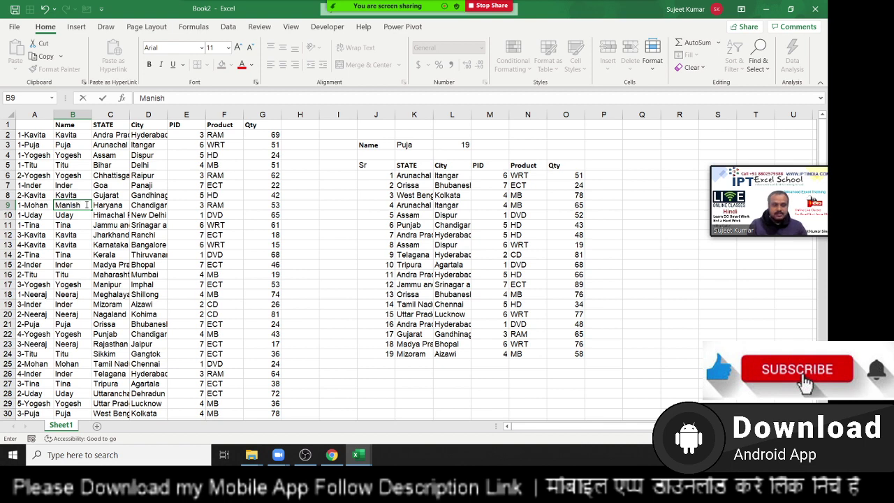
{"action": "key", "text": "Return"}
Enter Manish as the lookup name in K3 and review the K6, J7 and J8 formulas.
{"action": "left_click", "coordinate": [416, 144]}
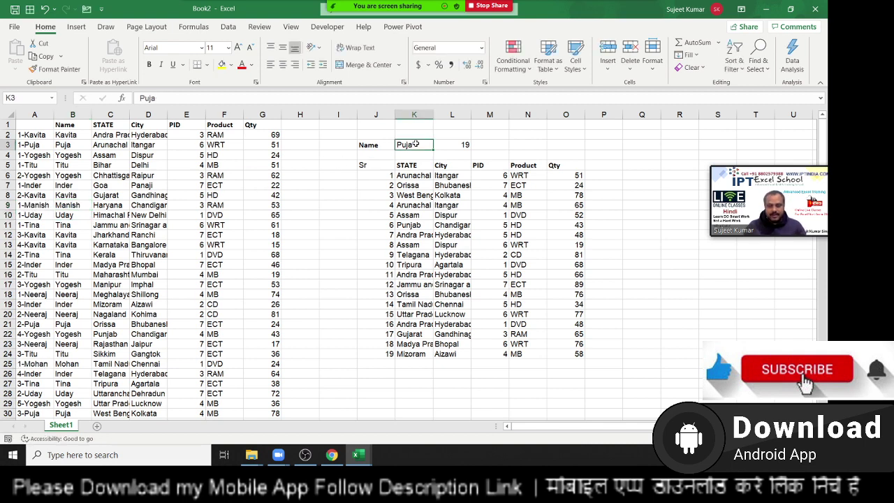
{"action": "type", "text": "Mani"}
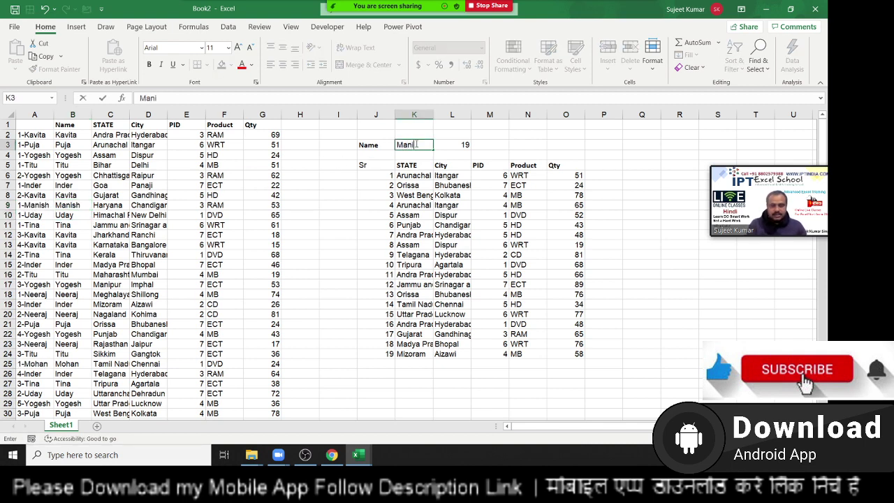
{"action": "type", "text": "sh"}
{"action": "key", "text": "Return"}
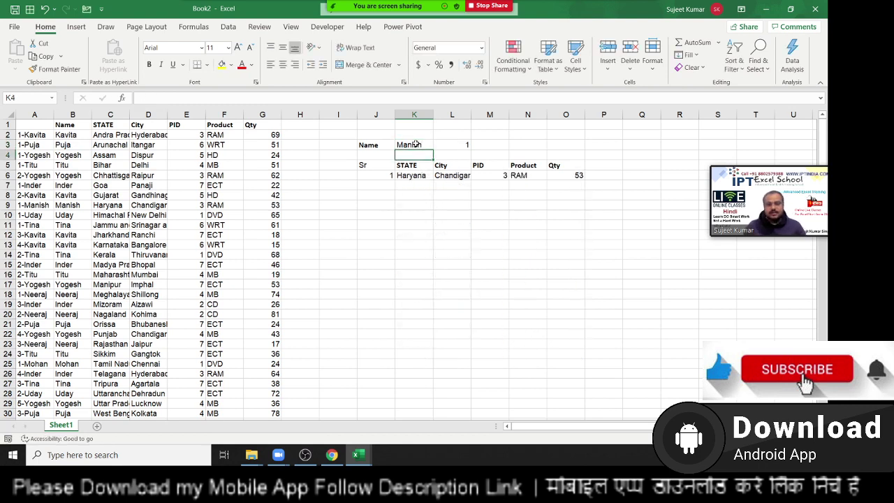
{"action": "left_click", "coordinate": [420, 176]}
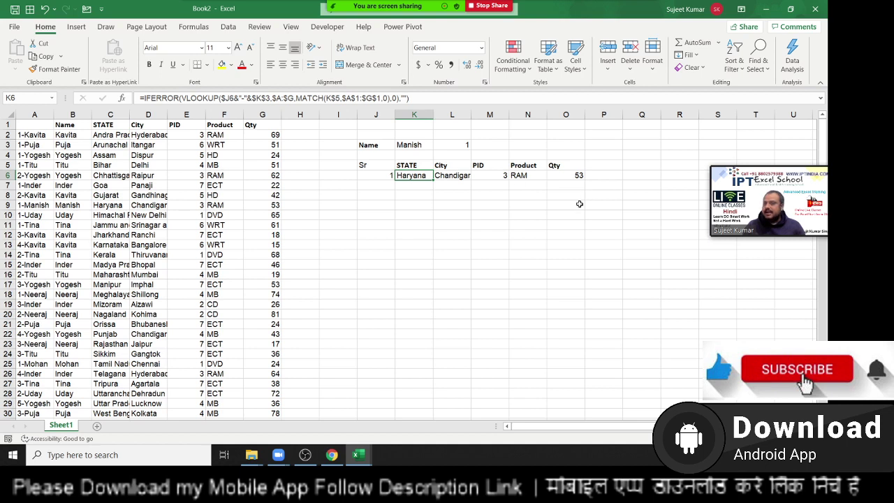
{"action": "left_click", "coordinate": [392, 184]}
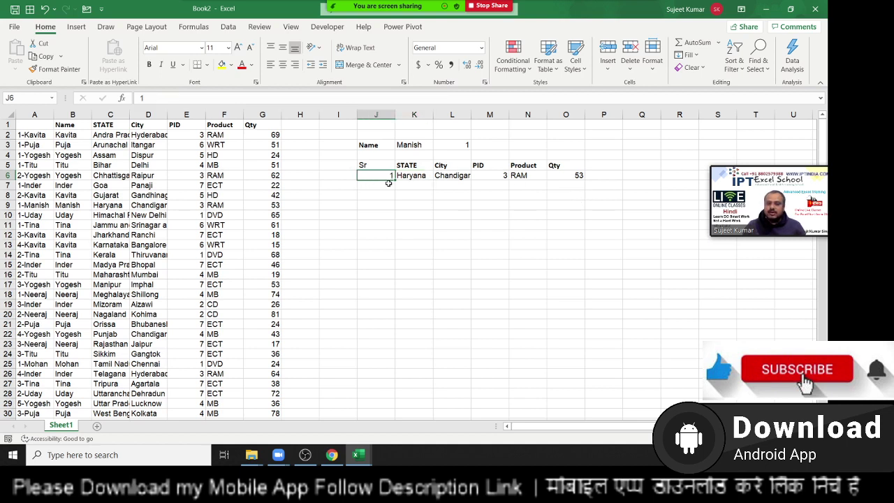
{"action": "left_click", "coordinate": [389, 193]}
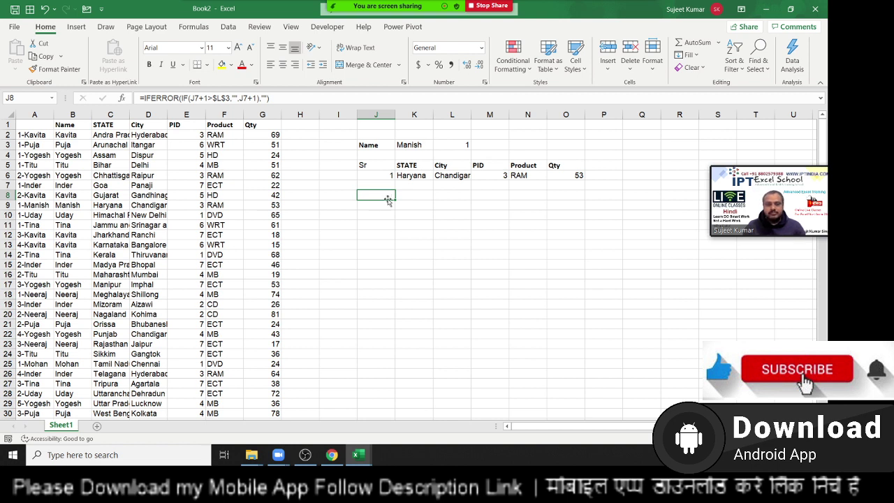
Change J8's formula to =IF(J6=L3,"Total",IFERROR(...)) and accept Excel's suggested correction.
{"action": "left_click", "coordinate": [143, 97]}
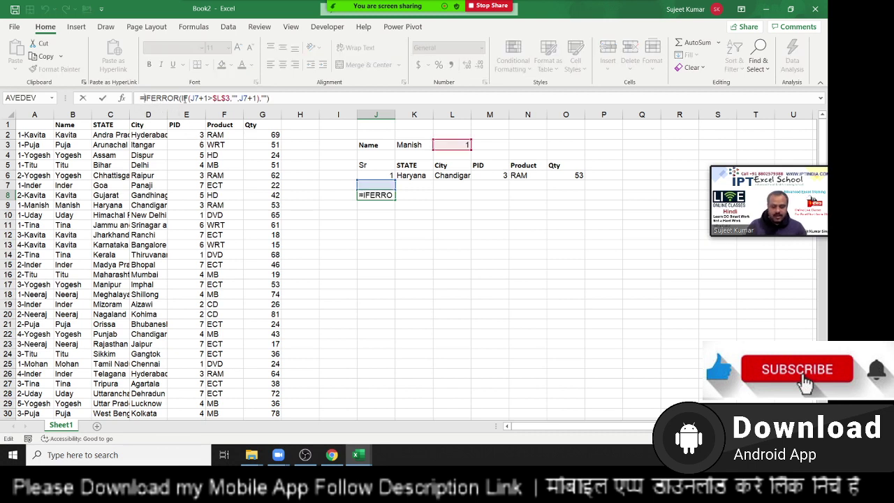
{"action": "type", "text": "iof"}
{"action": "key", "text": "BackSpace"}
{"action": "key", "text": "BackSpace"}
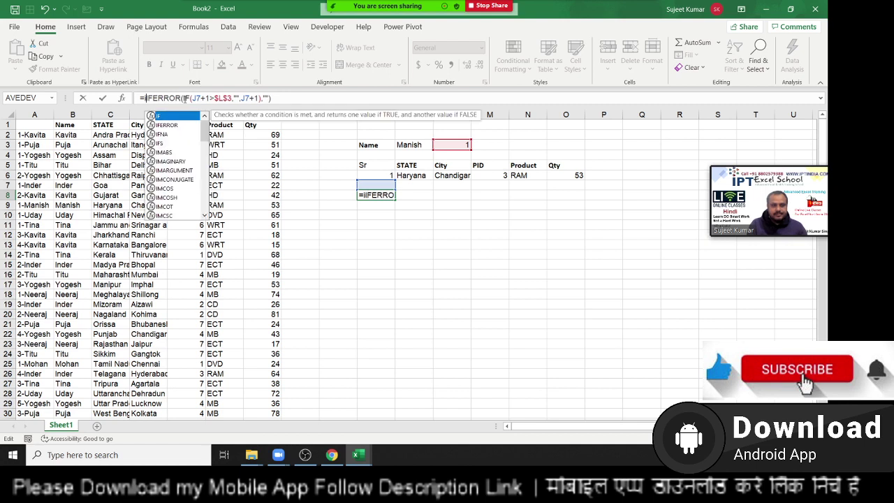
{"action": "type", "text": "f"}
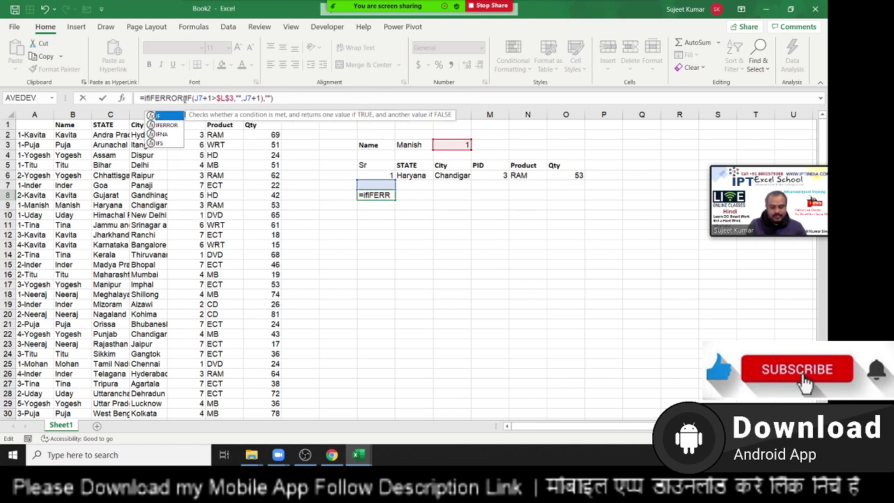
{"action": "type", "text": "("}
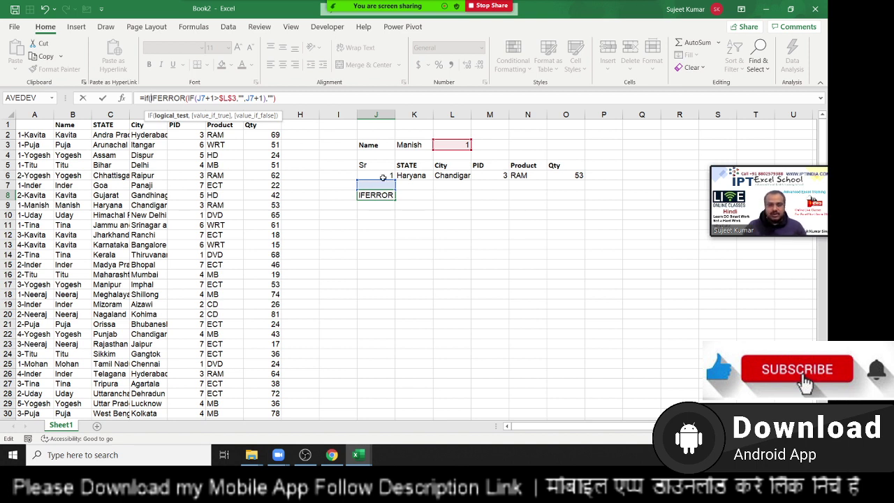
{"action": "left_click", "coordinate": [383, 176]}
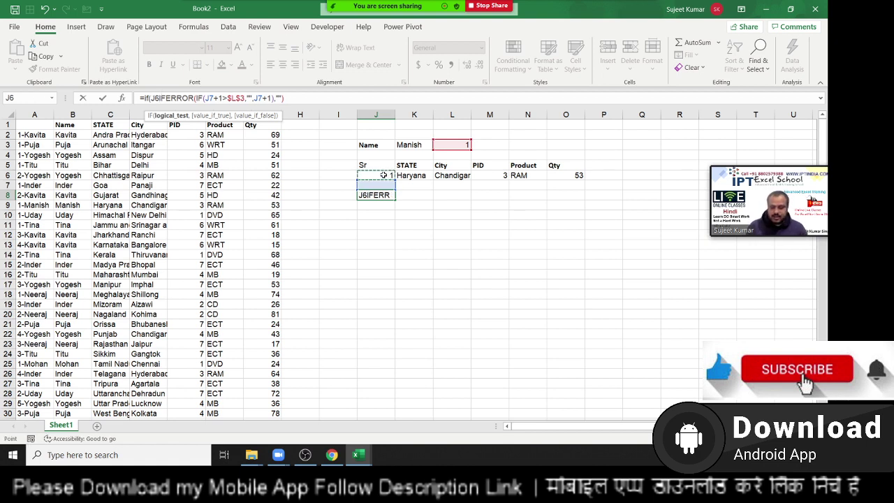
{"action": "type", "text": "="}
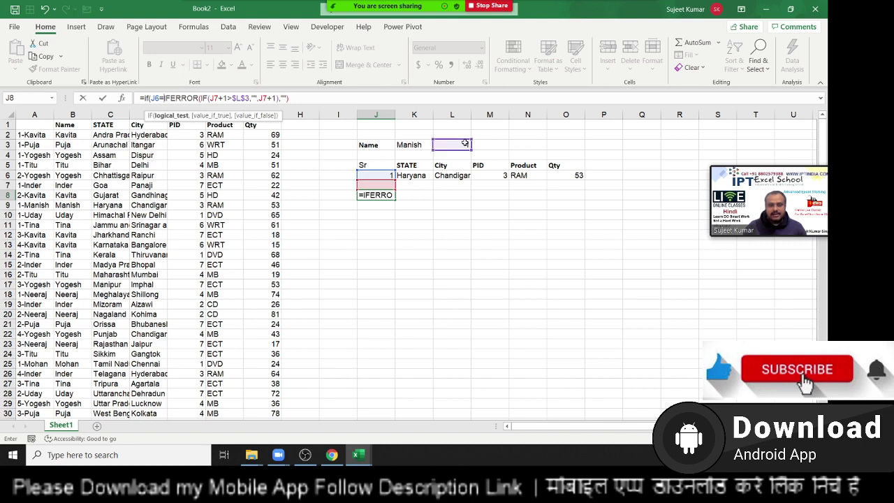
{"action": "left_click", "coordinate": [466, 143]}
{"action": "type", "text": ","}
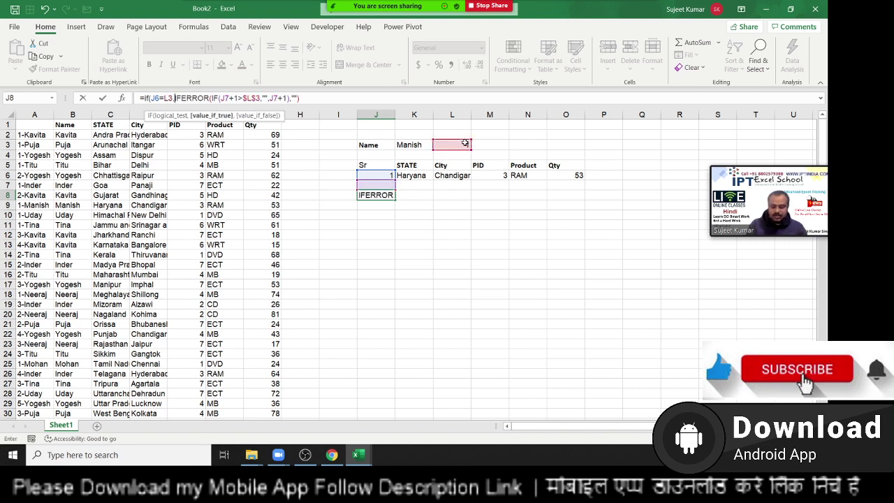
{"action": "type", "text": "\"Tota"}
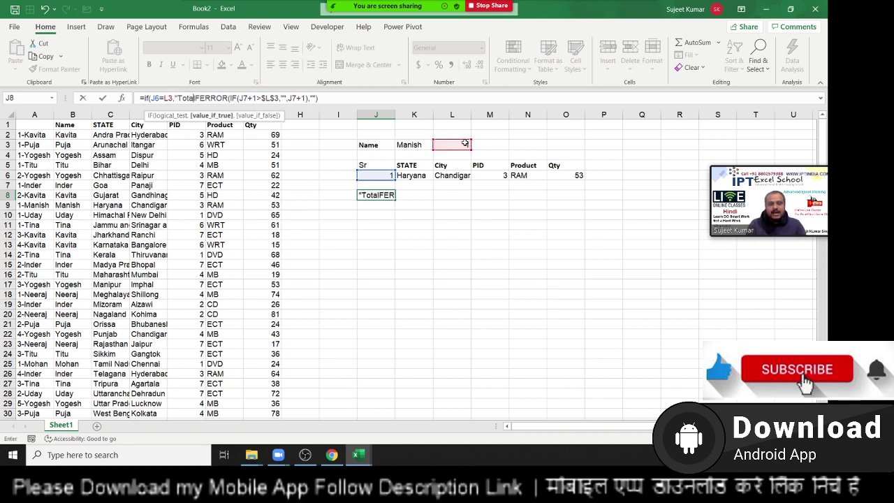
{"action": "type", "text": "l\","}
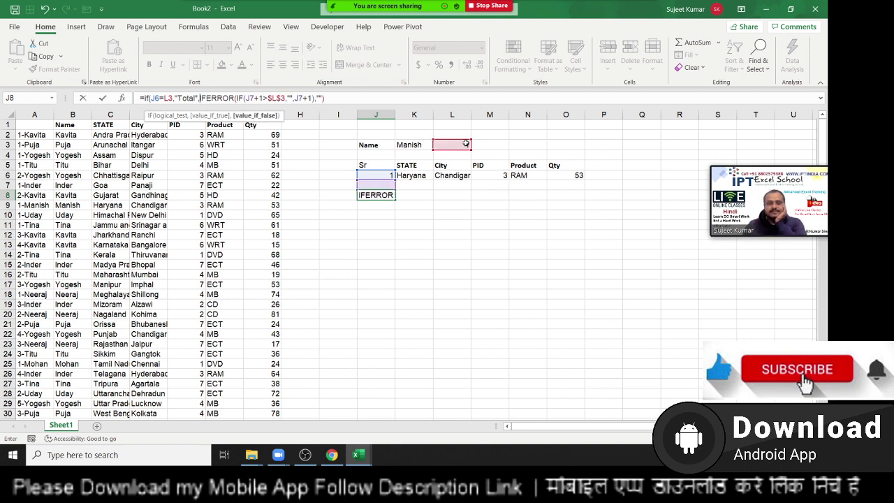
{"action": "key", "text": "Return"}
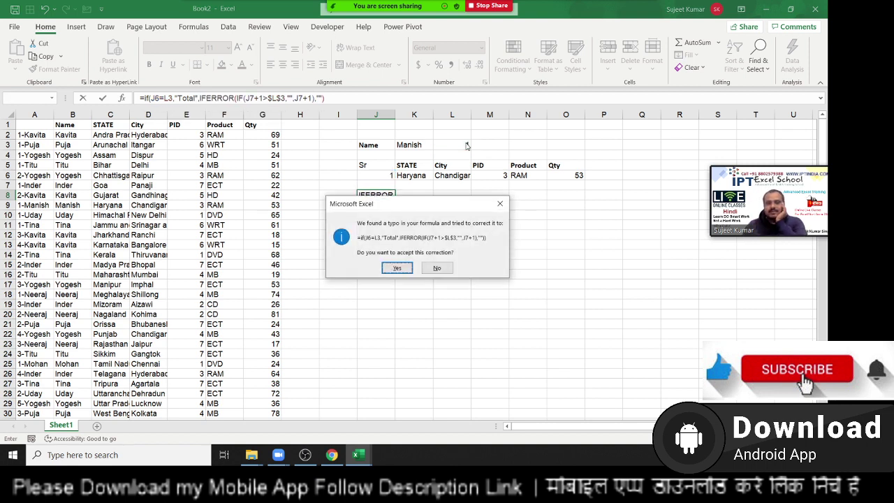
{"action": "key", "text": "Return"}
{"action": "left_click", "coordinate": [370, 196]}
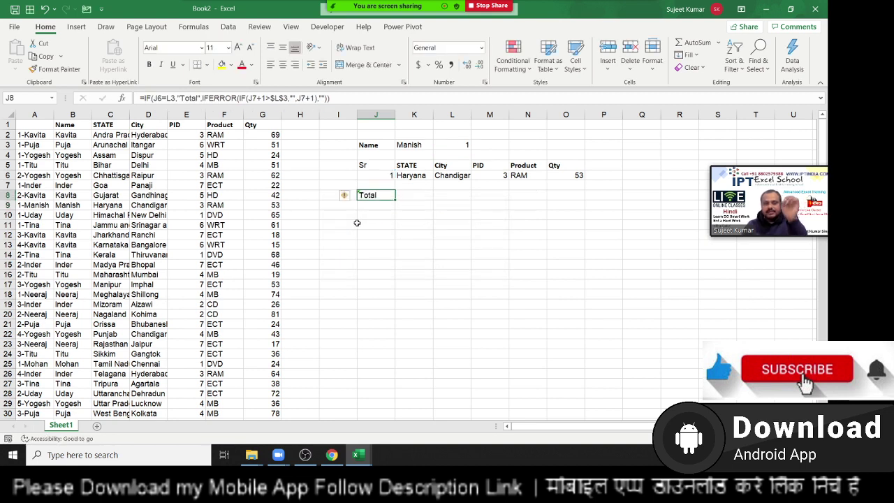
Make the L3 reference in J8's formula absolute as $L$3.
{"action": "double_click", "coordinate": [365, 195]}
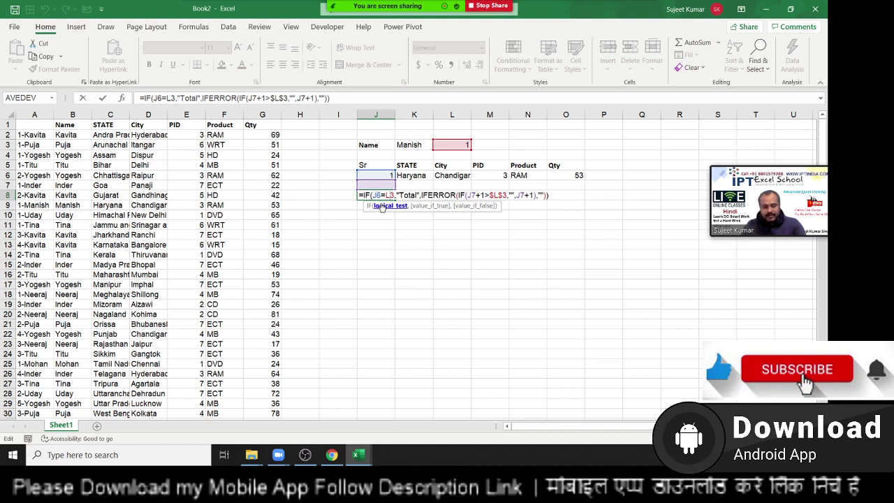
{"action": "key", "text": "F4"}
{"action": "key", "text": "ctrl+Return"}
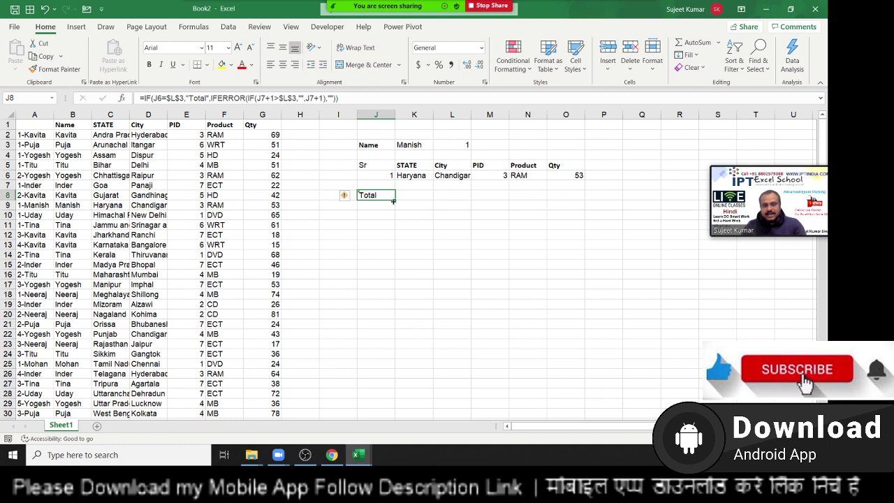
Fill J8's Total formula down column J to row 30 and check the copy in J13.
{"action": "left_click_drag", "start_coordinate": [394, 201], "coordinate": [393, 414]}
{"action": "left_click", "coordinate": [385, 244]}
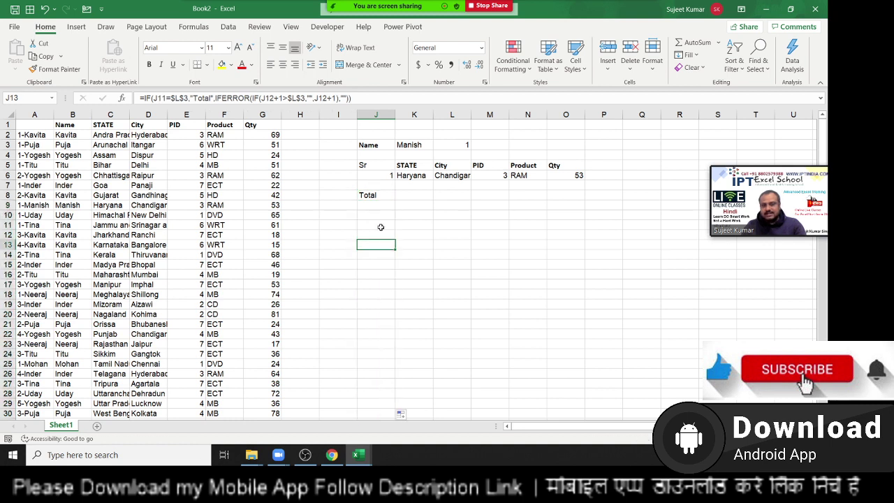
{"action": "left_click", "coordinate": [408, 144]}
Test the lookup with the names Puja and Titu in K3.
{"action": "type", "text": "Pu"}
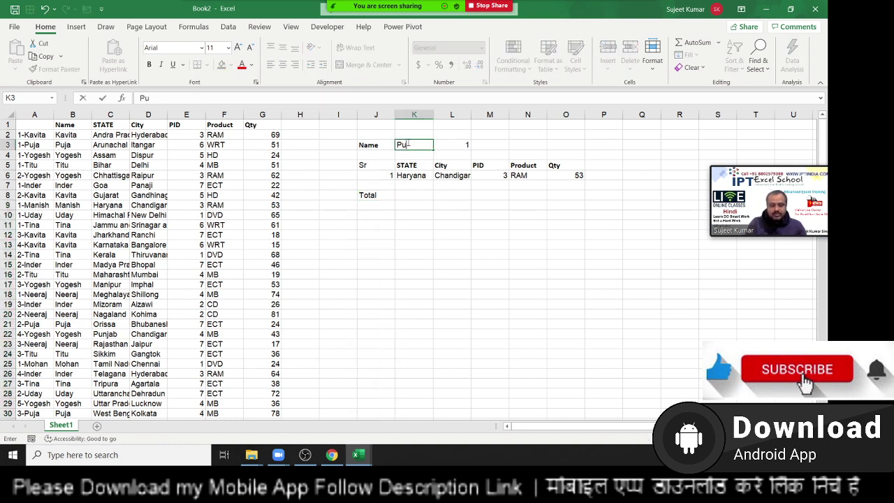
{"action": "type", "text": "ja"}
{"action": "key", "text": "Return"}
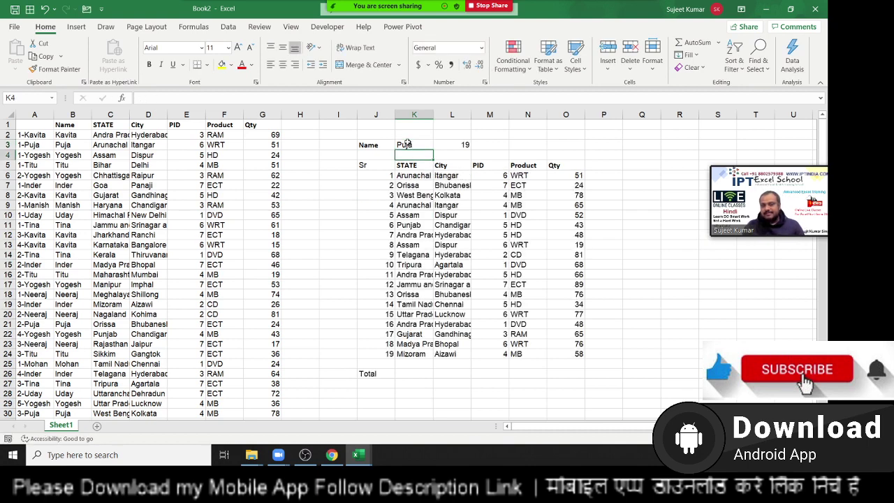
{"action": "left_click", "coordinate": [408, 143]}
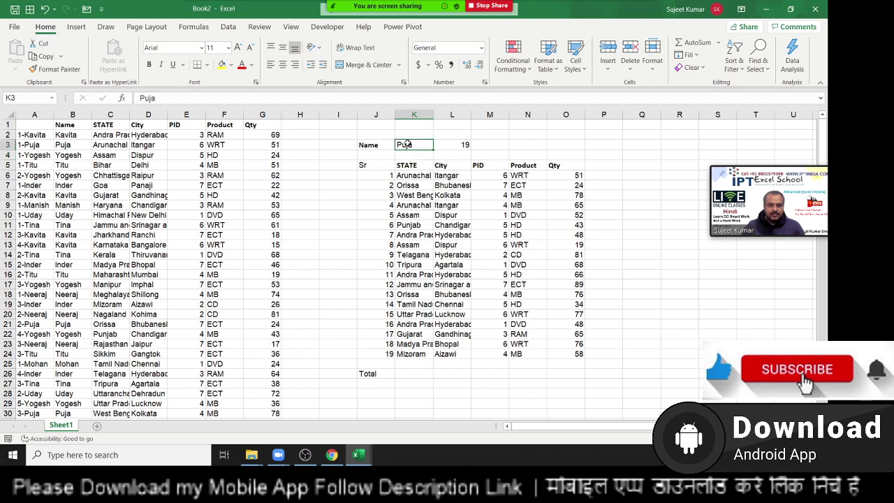
{"action": "type", "text": "Titu"}
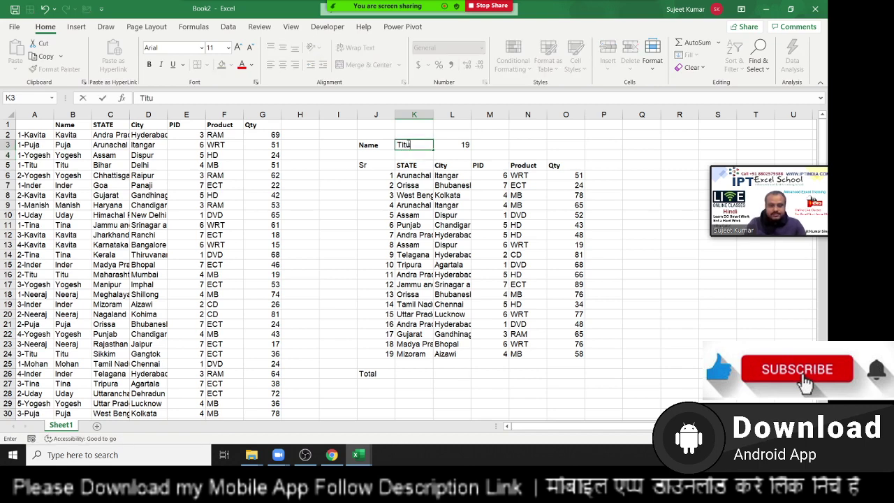
{"action": "key", "text": "Return"}
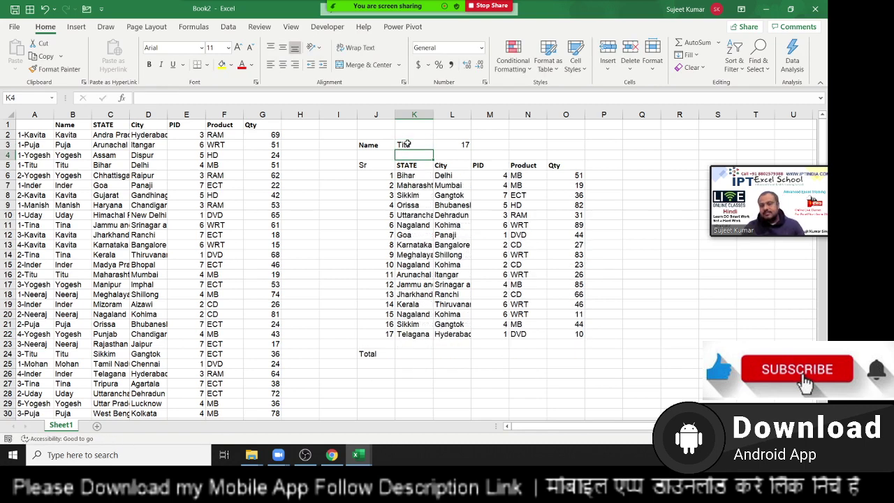
Switch the lookup name back to Manish and inspect the Total row's formula.
{"action": "key", "text": "Down"}
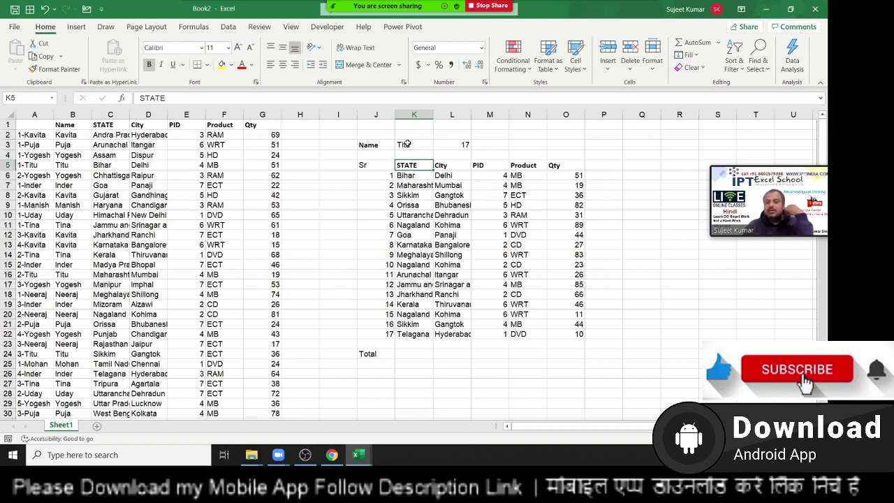
{"action": "key", "text": "Down"}
{"action": "key", "text": "Down"}
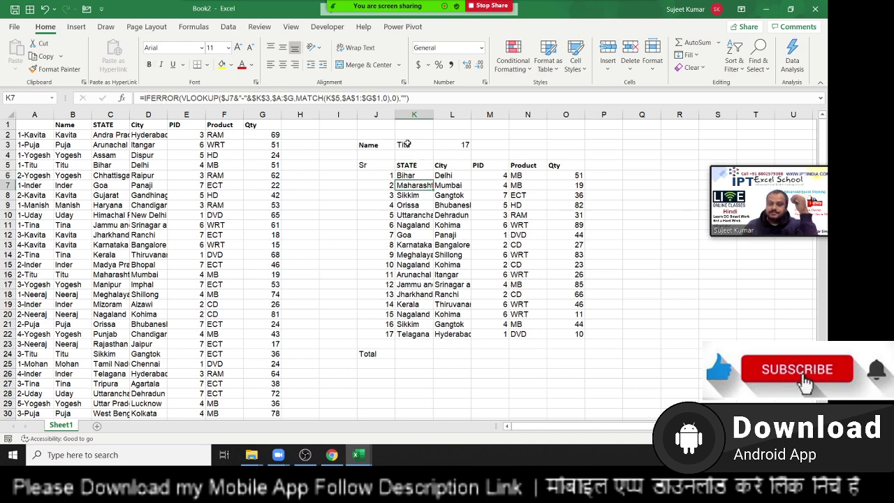
{"action": "key", "text": "Up"}
{"action": "key", "text": "Up"}
{"action": "key", "text": "Up"}
{"action": "key", "text": "Up"}
{"action": "type", "text": "M"}
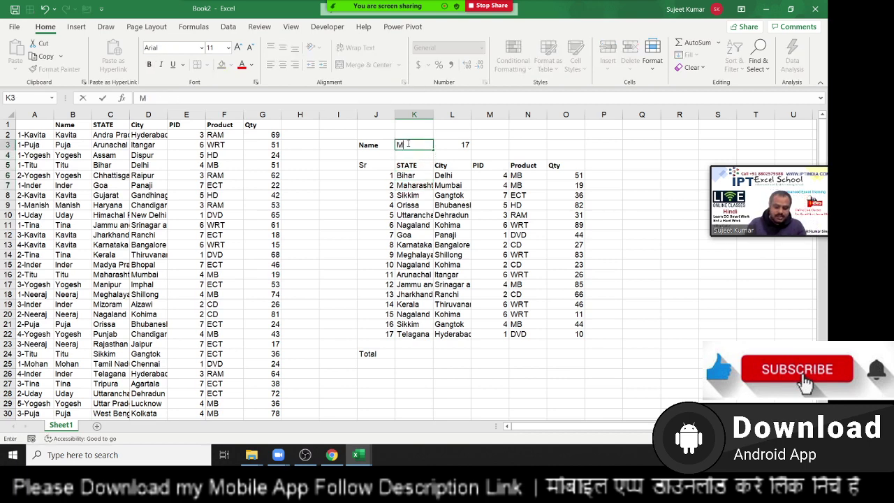
{"action": "type", "text": "anish"}
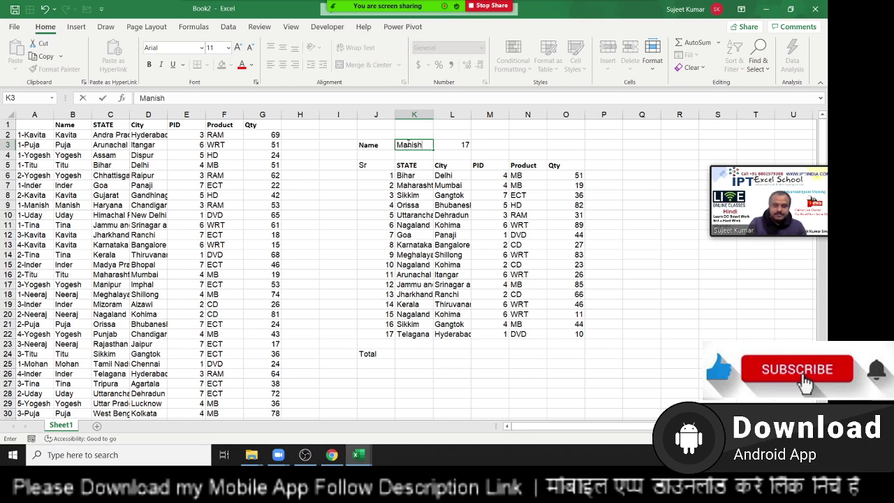
{"action": "key", "text": "Return"}
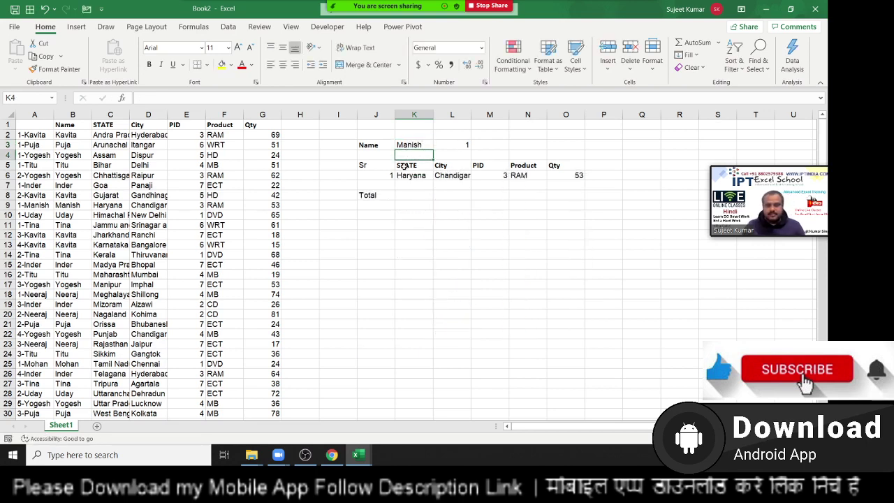
{"action": "left_click", "coordinate": [390, 199]}
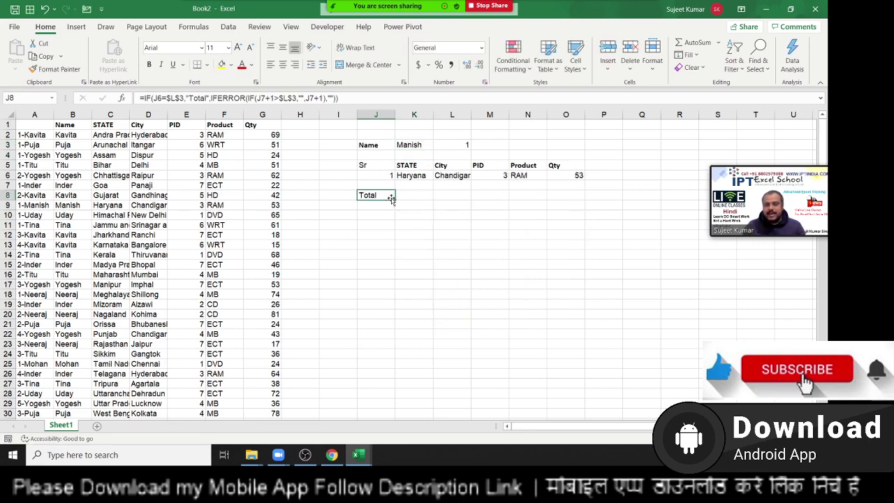
Start O8's Qty formula with the condition IF(J8="Total",SUM(.
{"action": "key", "text": "Right"}
{"action": "key", "text": "Right"}
{"action": "key", "text": "Right"}
{"action": "key", "text": "Right"}
{"action": "key", "text": "Right"}
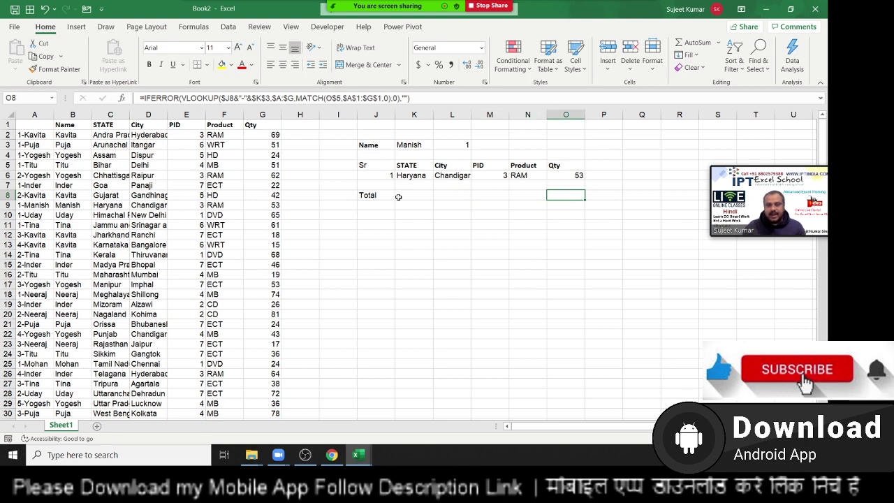
{"action": "left_click", "coordinate": [144, 99]}
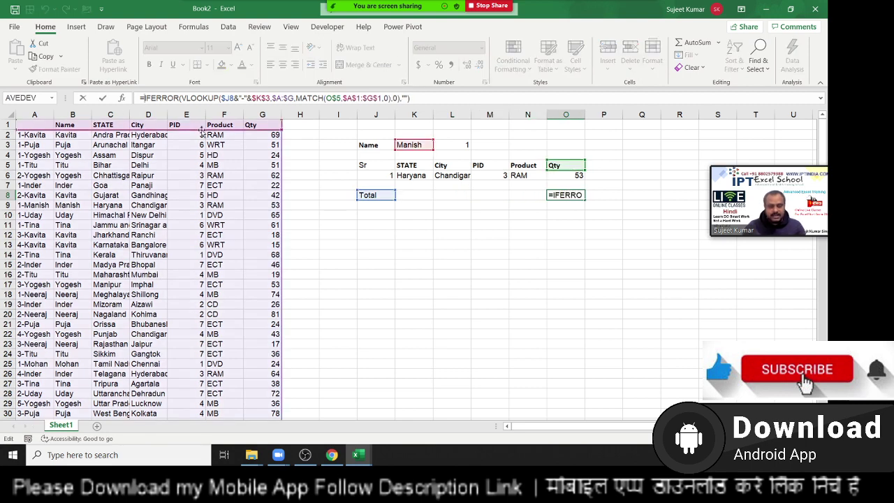
{"action": "type", "text": "IF("}
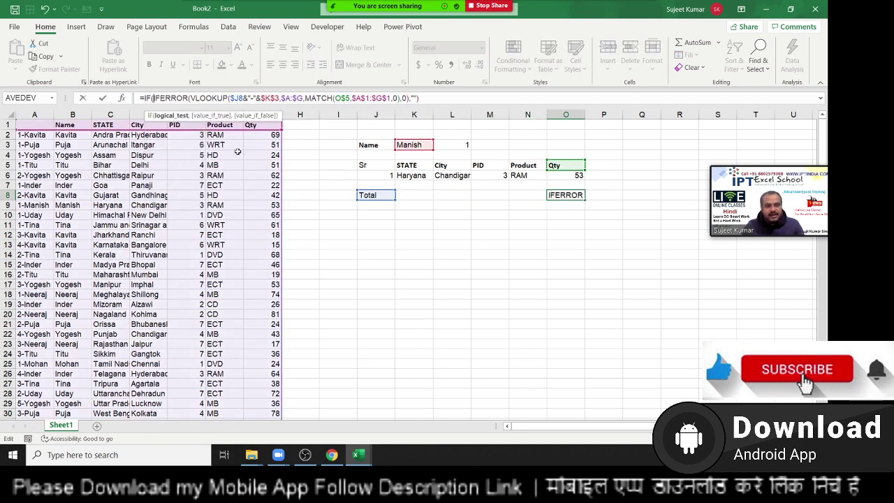
{"action": "left_click", "coordinate": [377, 196]}
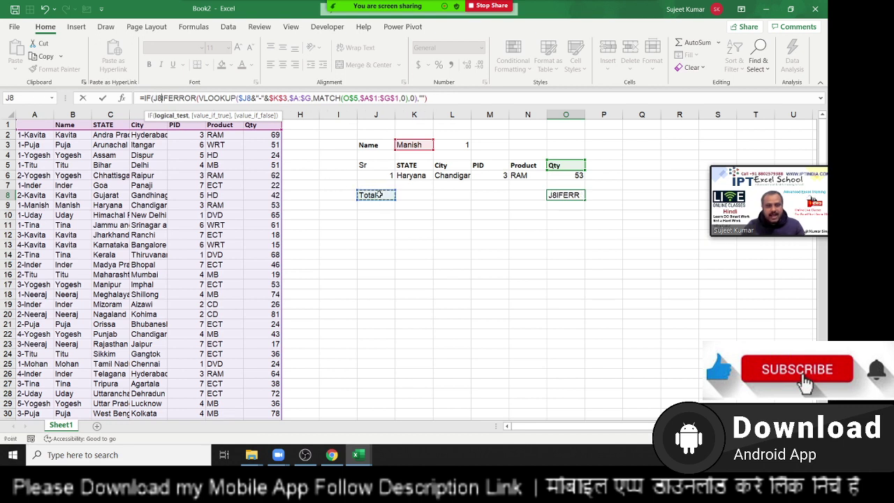
{"action": "type", "text": "=\""}
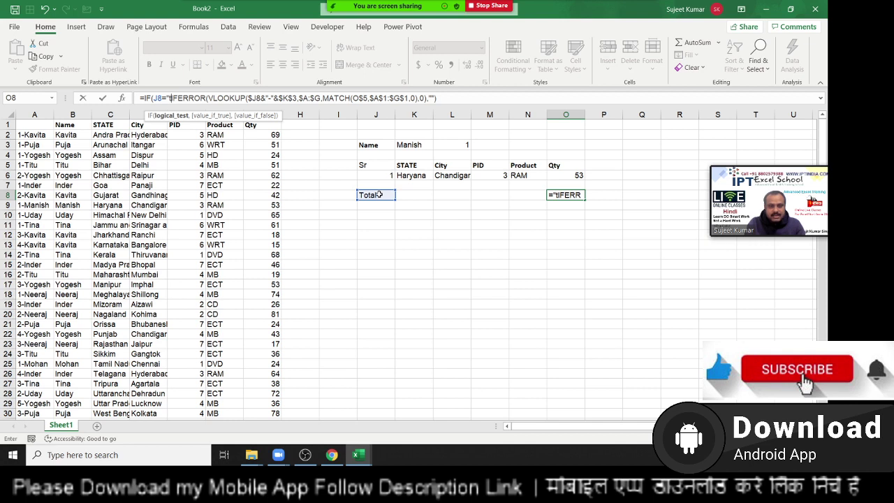
{"action": "key", "text": "BackSpace"}
{"action": "type", "text": "T"}
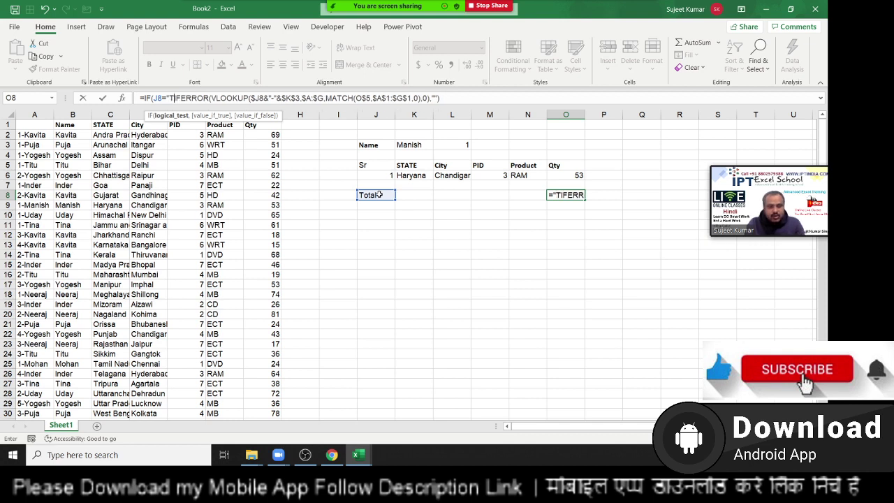
{"action": "type", "text": "otal"}
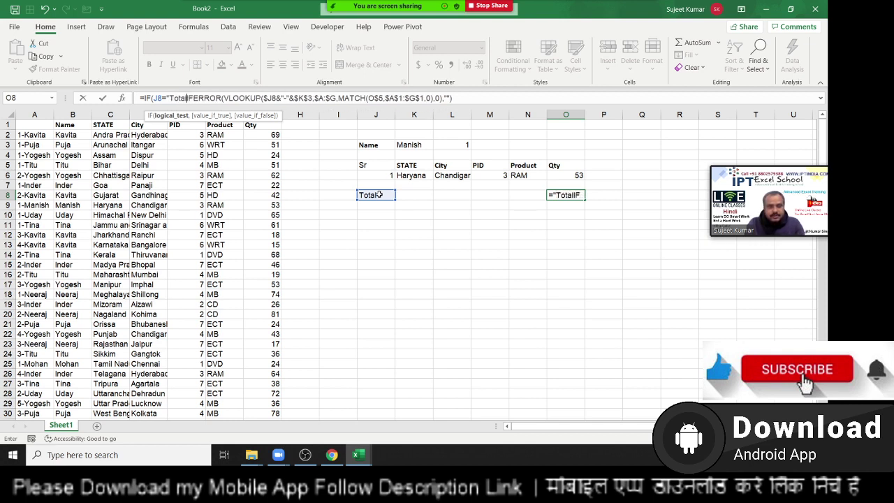
{"action": "type", "text": "\","}
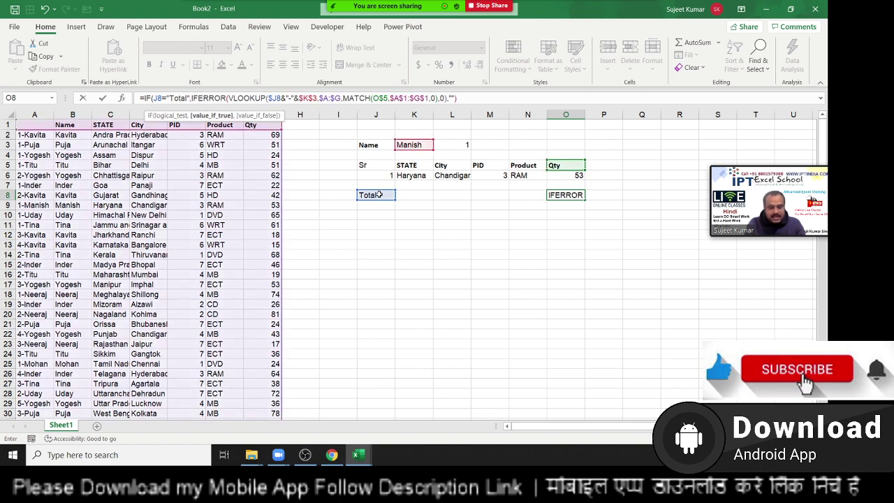
{"action": "type", "text": "SUM("}
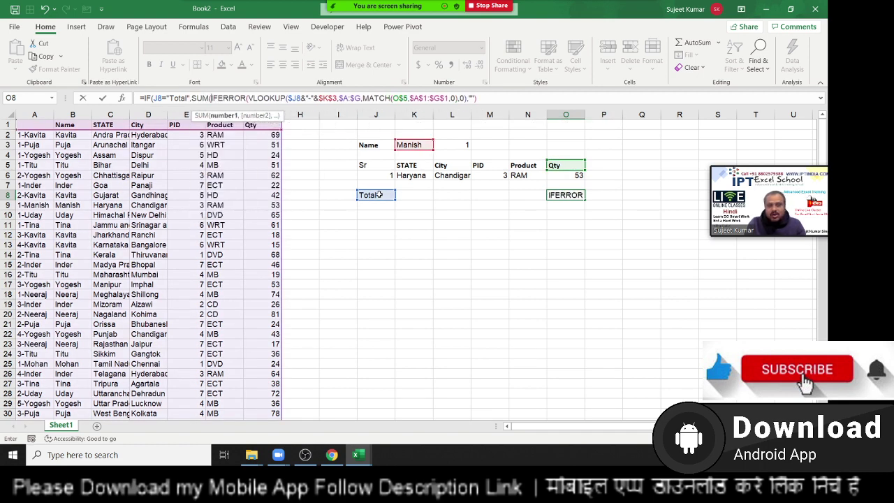
Complete the sum as SUM($O$6:O6) with an absolute start and confirm the formula.
{"action": "left_click", "coordinate": [580, 176]}
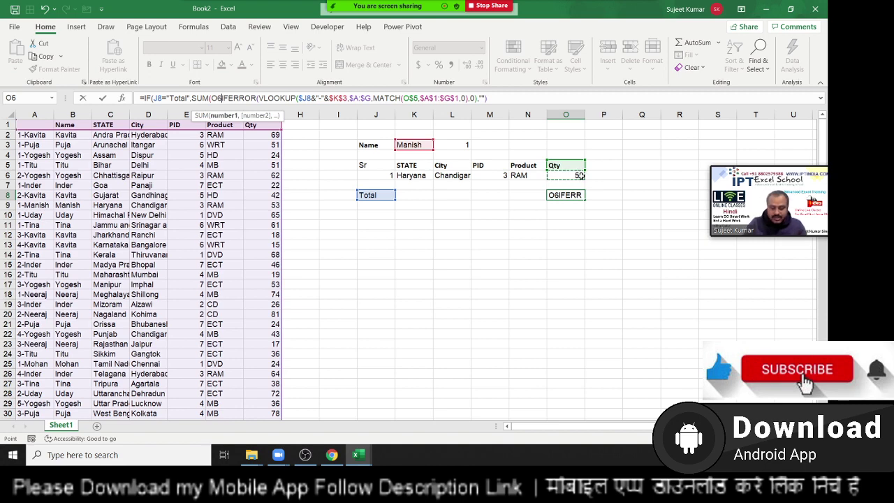
{"action": "key", "text": "F8"}
{"action": "key", "text": "F8"}
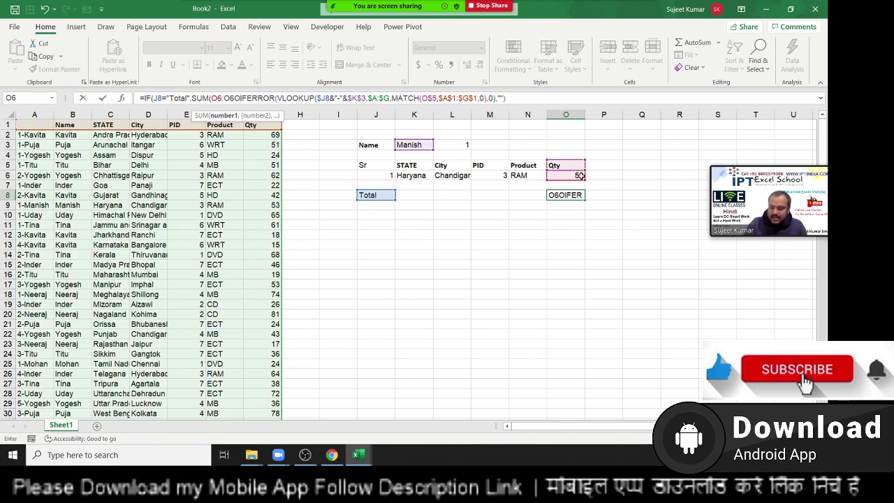
{"action": "type", "text": "),"}
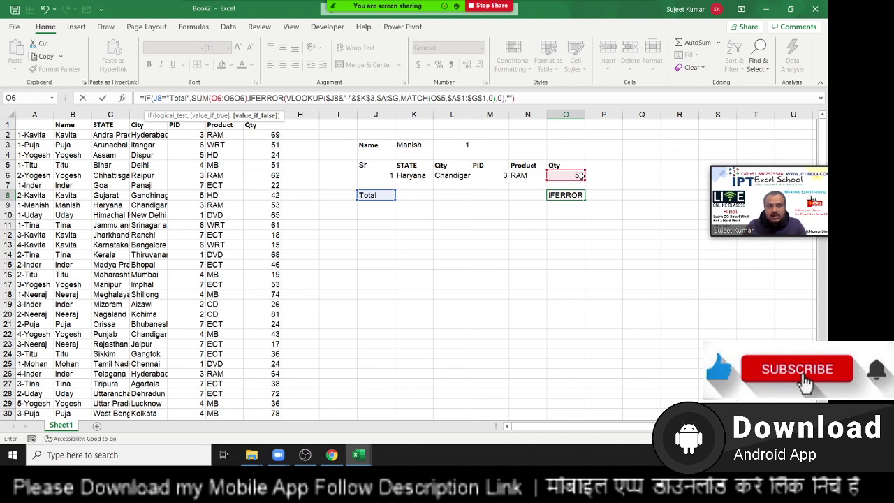
{"action": "left_click", "coordinate": [242, 98]}
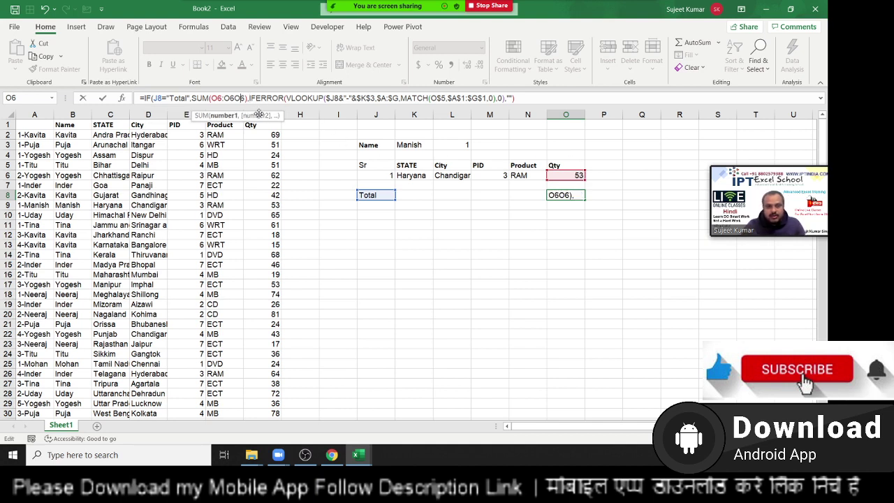
{"action": "key", "text": "BackSpace"}
{"action": "key", "text": "BackSpace"}
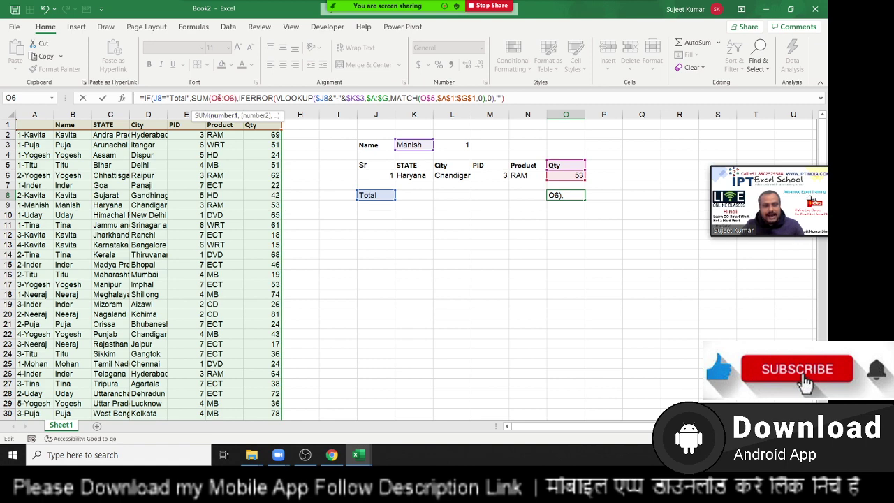
{"action": "left_click", "coordinate": [218, 98]}
{"action": "key", "text": "F4"}
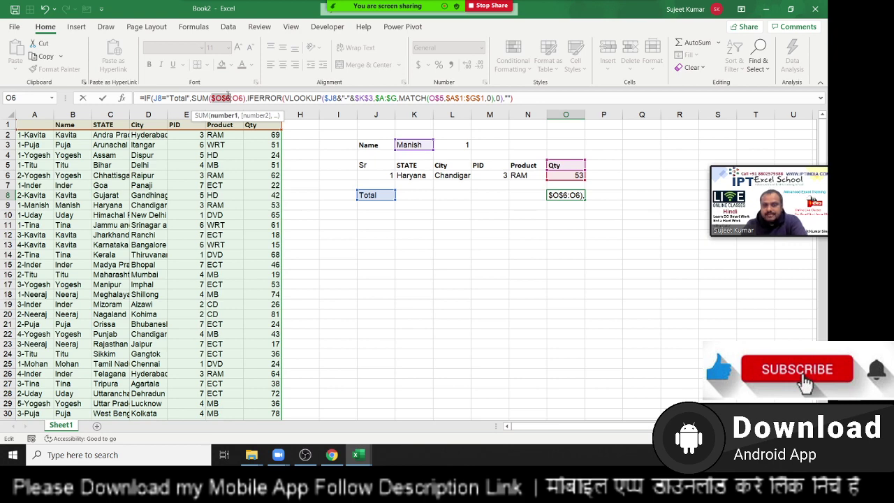
{"action": "key", "text": "Return"}
{"action": "key", "text": "Return"}
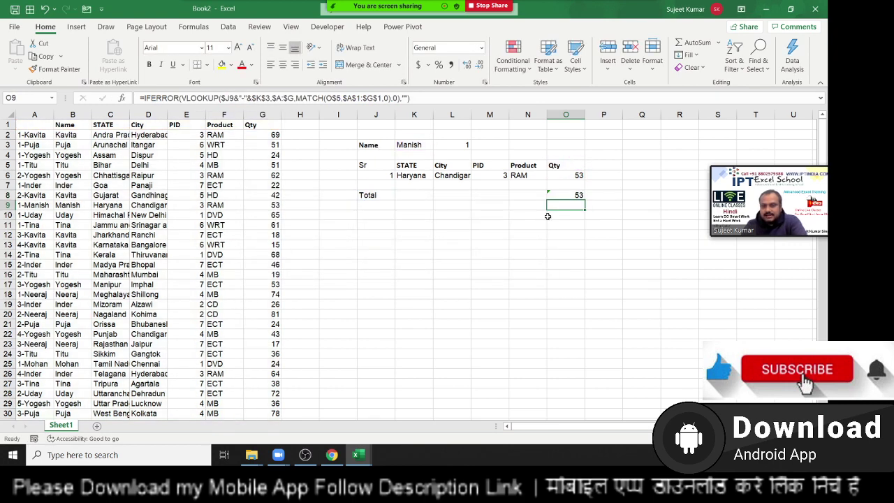
Accept the correction, fill O8's formula down the Qty column, and filter by Puja.
{"action": "left_click", "coordinate": [578, 195]}
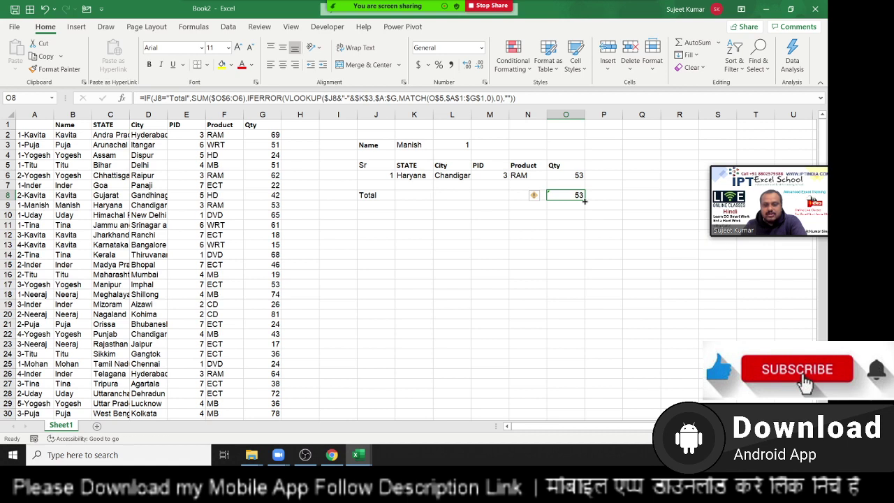
{"action": "double_click", "coordinate": [585, 200]}
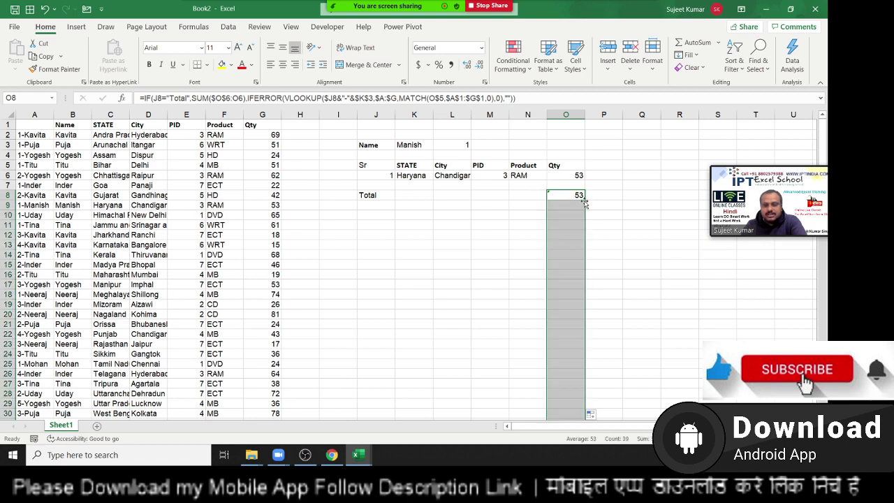
{"action": "left_click", "coordinate": [416, 145]}
{"action": "type", "text": "Pu"}
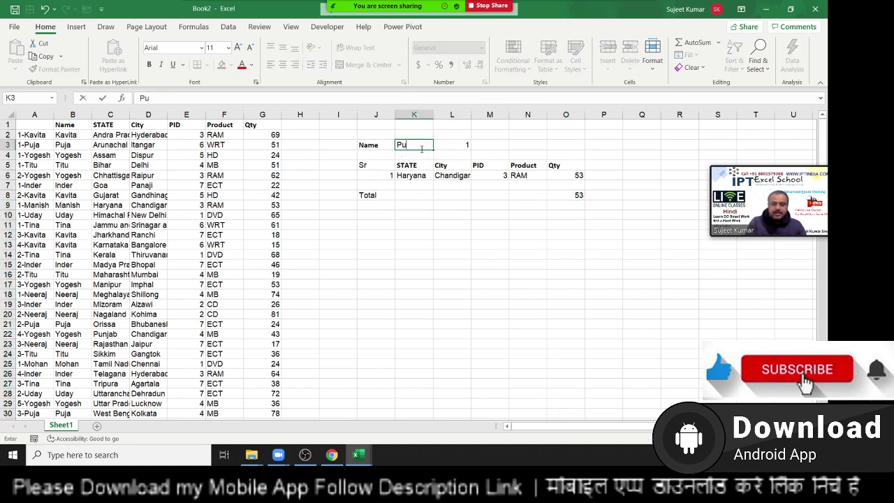
{"action": "type", "text": "ja"}
{"action": "key", "text": "Return"}
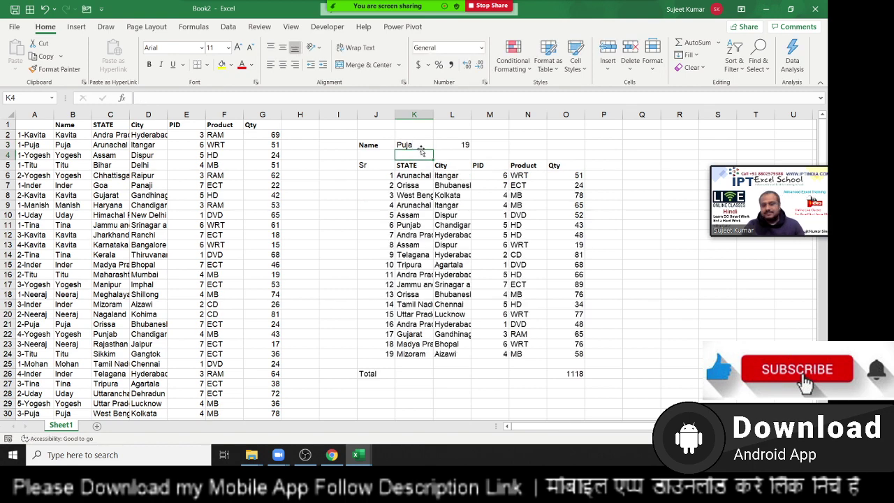
Test the names Om and Tina, giving Tina's 14 records totalling 727.
{"action": "left_click", "coordinate": [421, 147]}
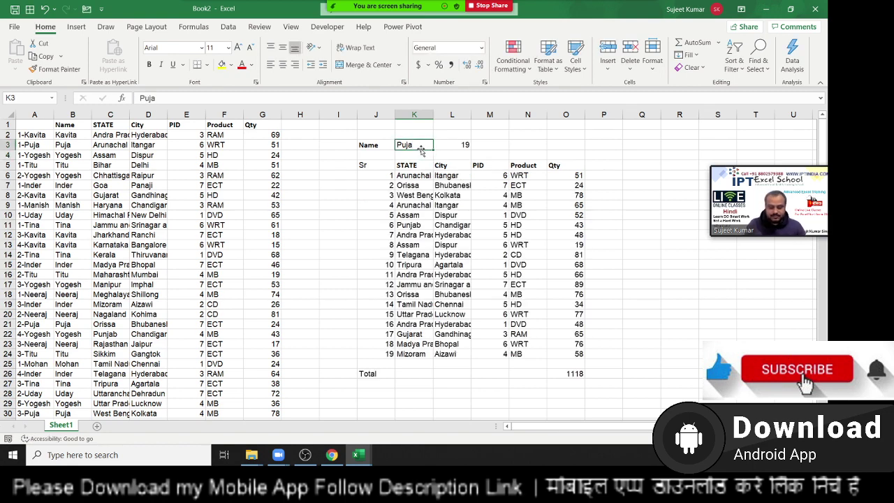
{"action": "type", "text": "Om"}
{"action": "key", "text": "Return"}
{"action": "left_click", "coordinate": [421, 147]}
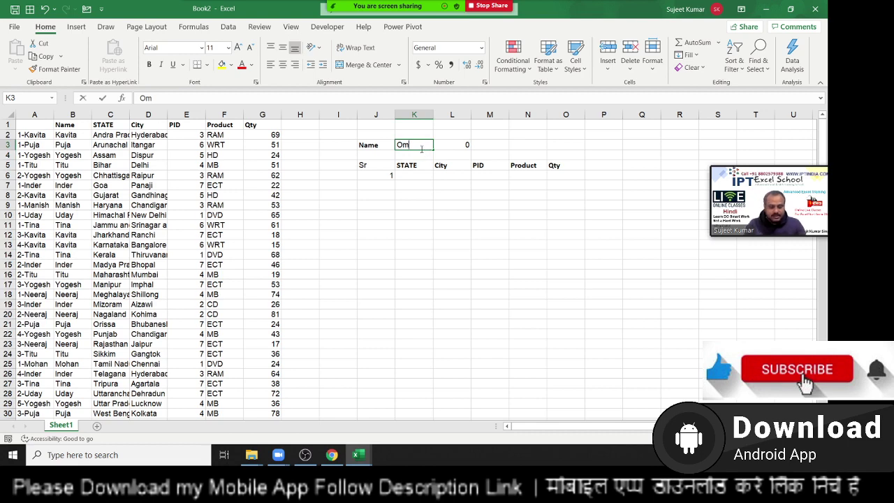
{"action": "type", "text": "Tina"}
{"action": "key", "text": "Return"}
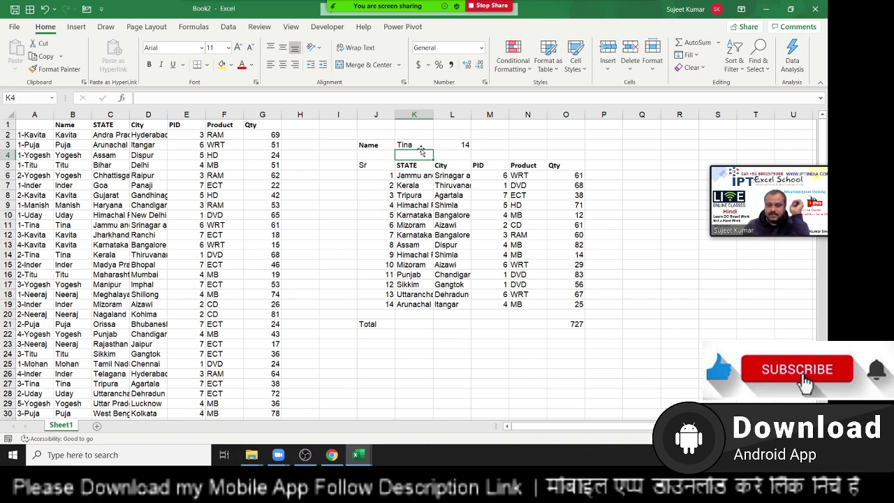
{"action": "left_click", "coordinate": [373, 166]}
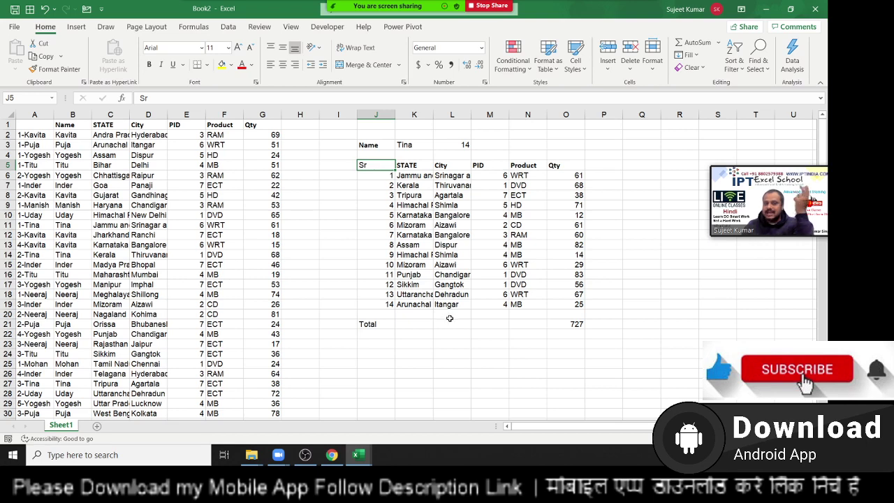
Create a new formula-based conditional formatting rule using =J5<>"".
{"action": "left_click", "coordinate": [513, 67]}
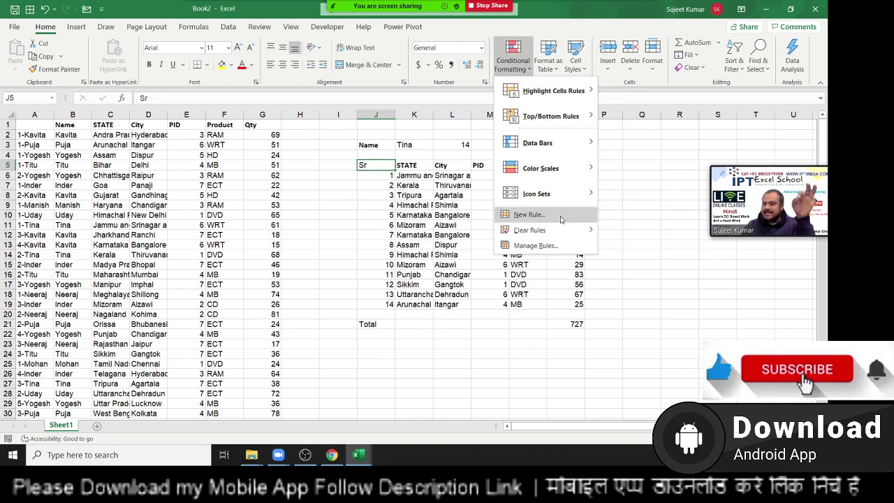
{"action": "left_click", "coordinate": [530, 214]}
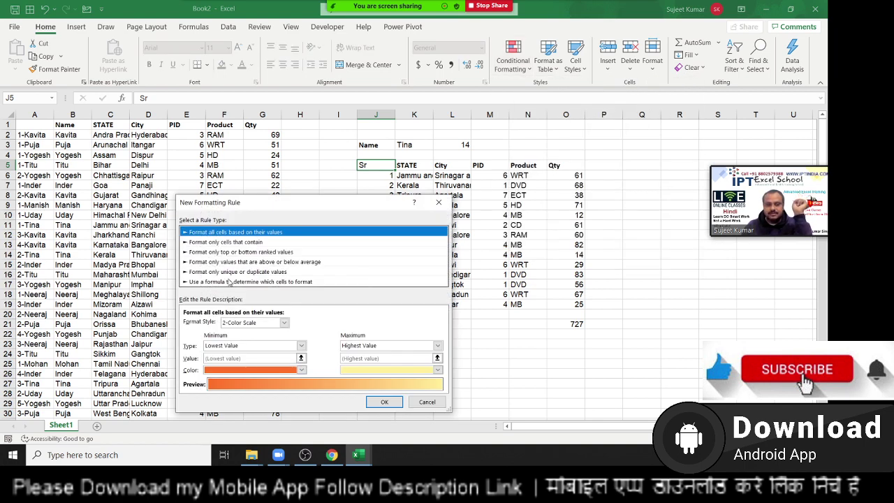
{"action": "left_click", "coordinate": [230, 282]}
{"action": "left_click_drag", "start_coordinate": [247, 205], "coordinate": [432, 214]}
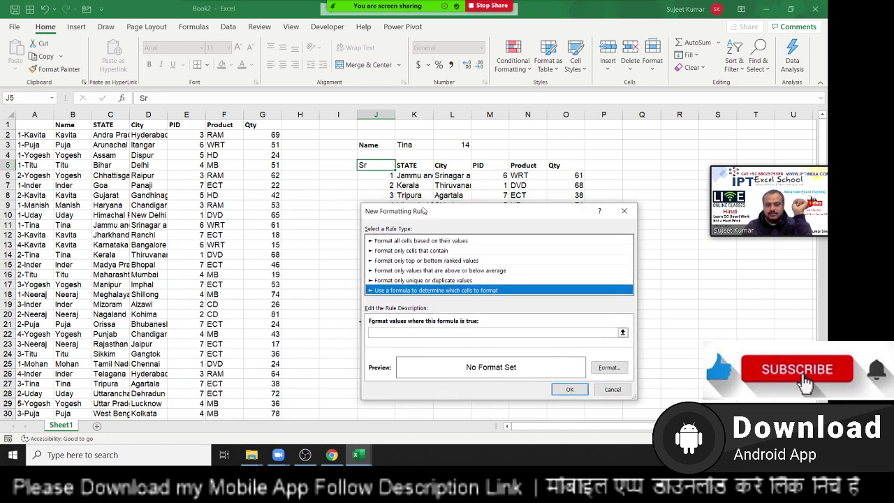
{"action": "left_click", "coordinate": [390, 330]}
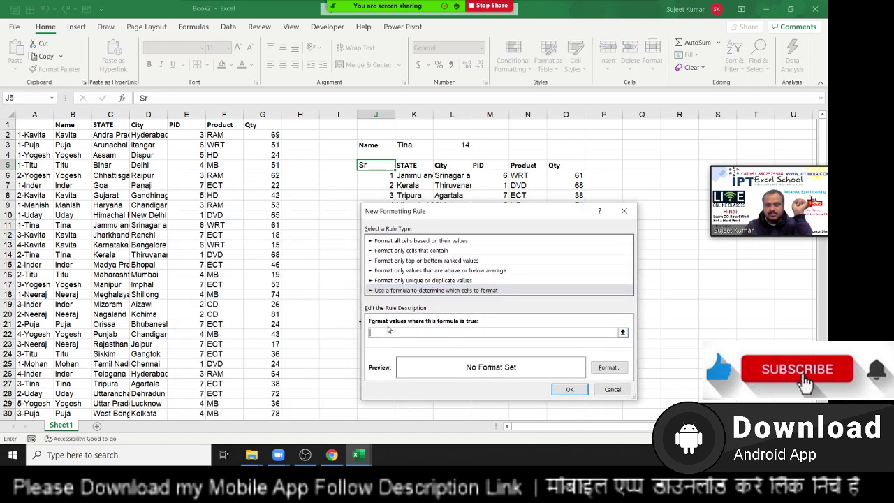
{"action": "left_click", "coordinate": [374, 167]}
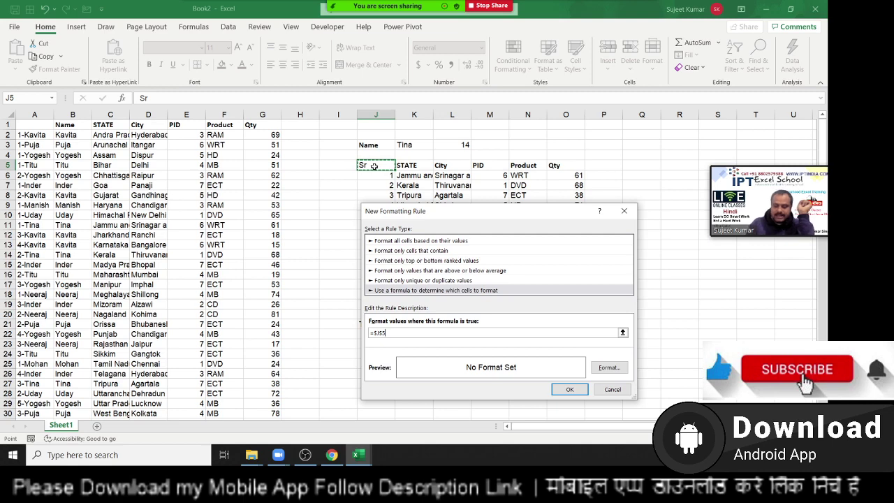
{"action": "type", "text": "<>\""}
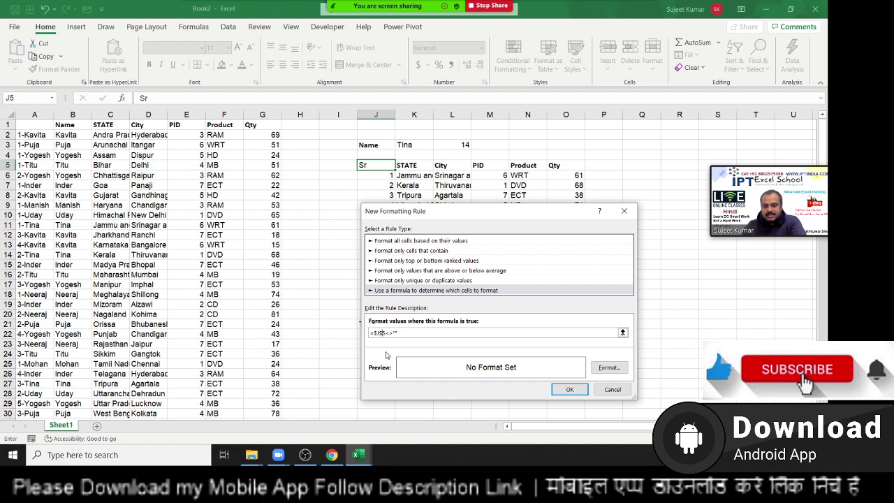
{"action": "key", "text": "BackSpace"}
Give the rule an outline border format and save it.
{"action": "left_click", "coordinate": [601, 368]}
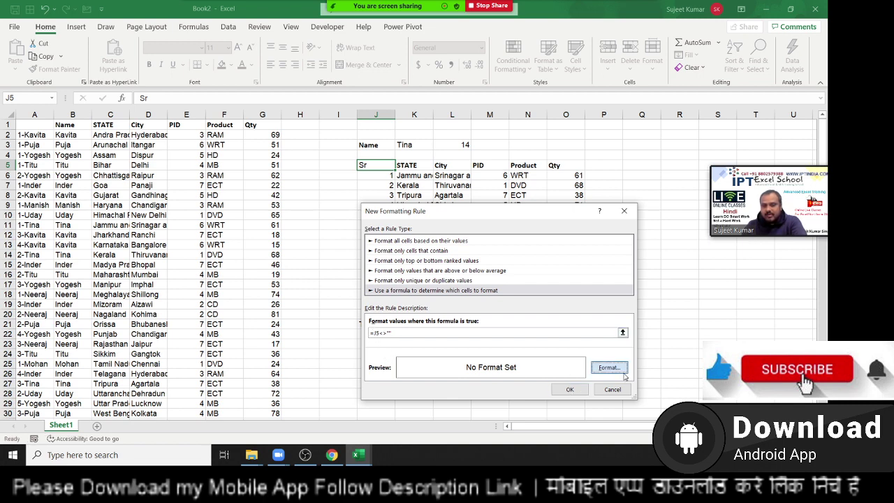
{"action": "left_click", "coordinate": [600, 368]}
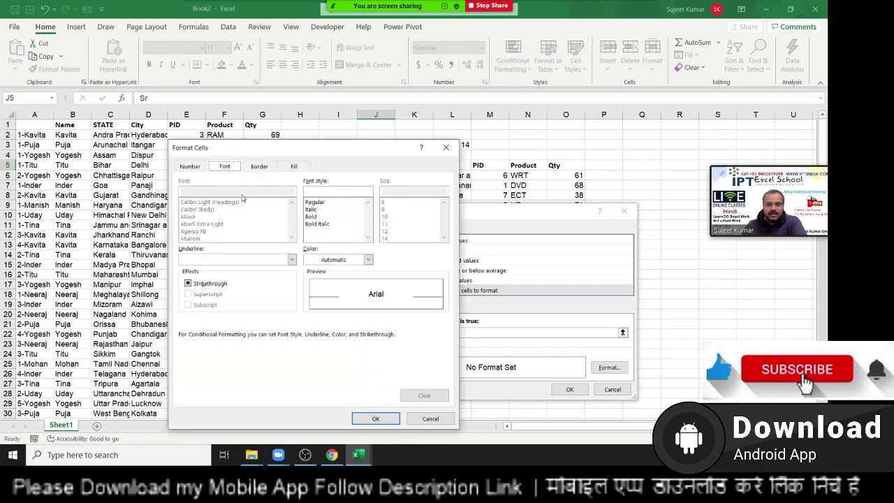
{"action": "left_click", "coordinate": [259, 168]}
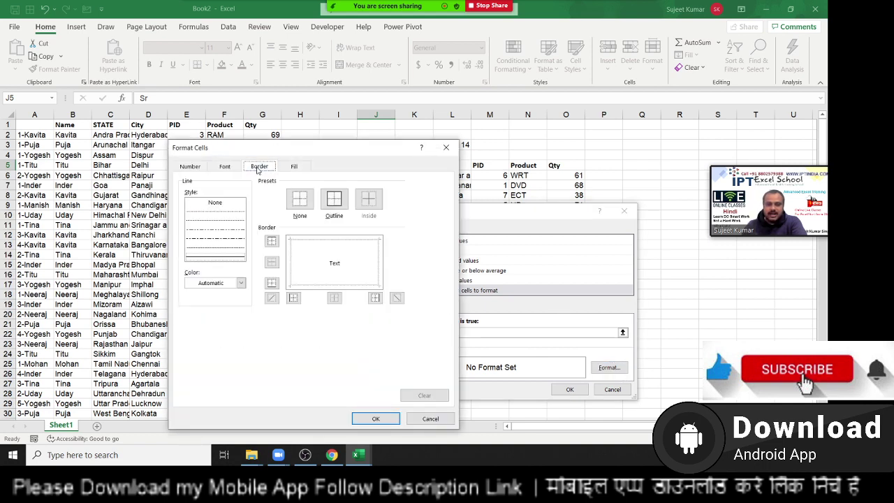
{"action": "left_click", "coordinate": [340, 201]}
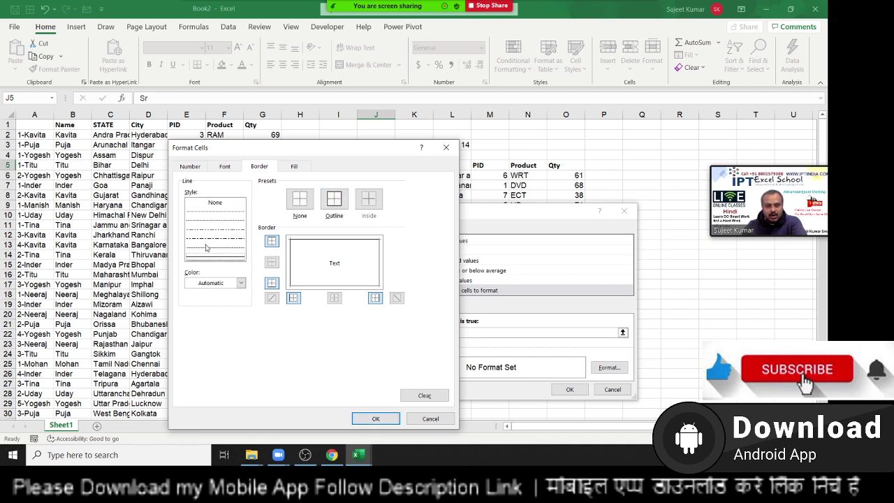
{"action": "left_click", "coordinate": [376, 418]}
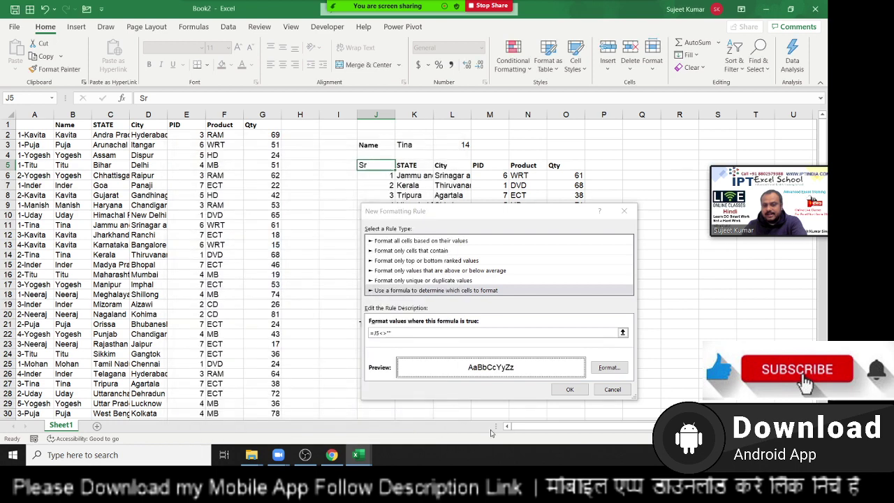
{"action": "left_click", "coordinate": [567, 390]}
Format-paint J5's border rule across J5:O30.
{"action": "left_click", "coordinate": [54, 68]}
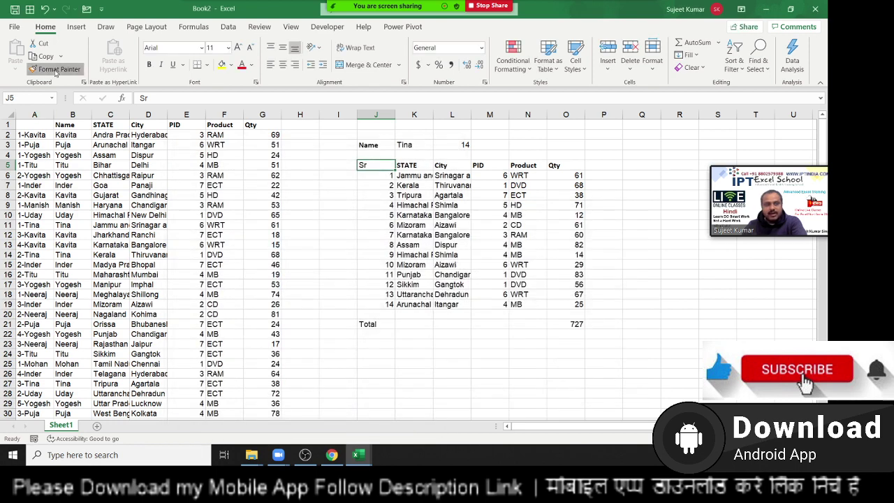
{"action": "mouse_move", "coordinate": [362, 165]}
{"action": "left_mouse_down"}
{"action": "mouse_move", "coordinate": [498, 250]}
{"action": "mouse_move", "coordinate": [575, 414]}
{"action": "left_mouse_up"}
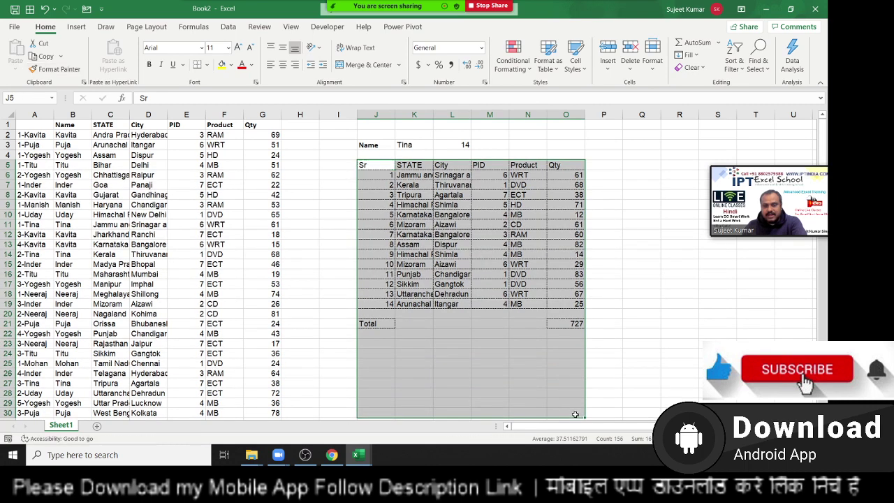
{"action": "left_click", "coordinate": [481, 334]}
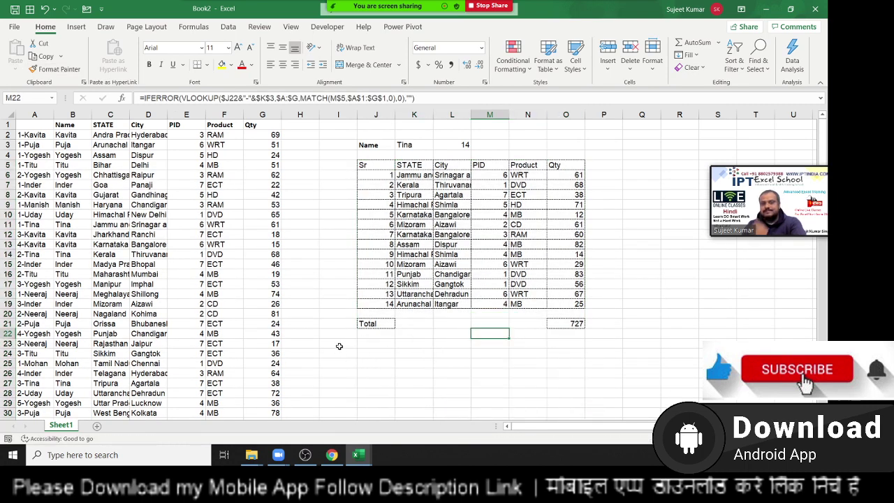
Filter the report by Puja in K3, undoing the mistaken entry that overwrote L3.
{"action": "left_click", "coordinate": [453, 146]}
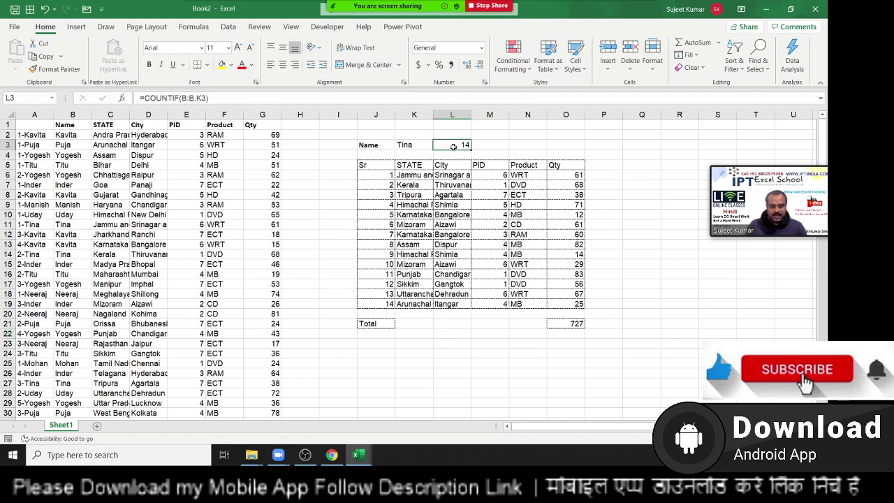
{"action": "type", "text": "Puja"}
{"action": "key", "text": "Return"}
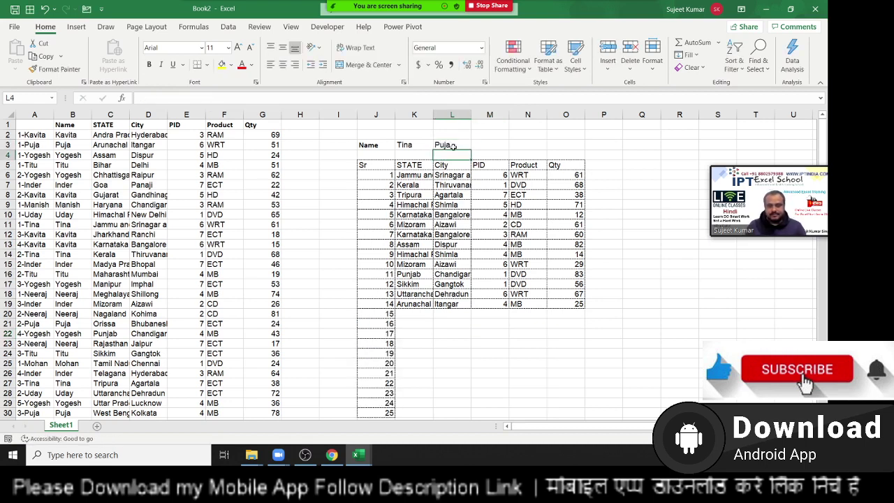
{"action": "left_click", "coordinate": [453, 146]}
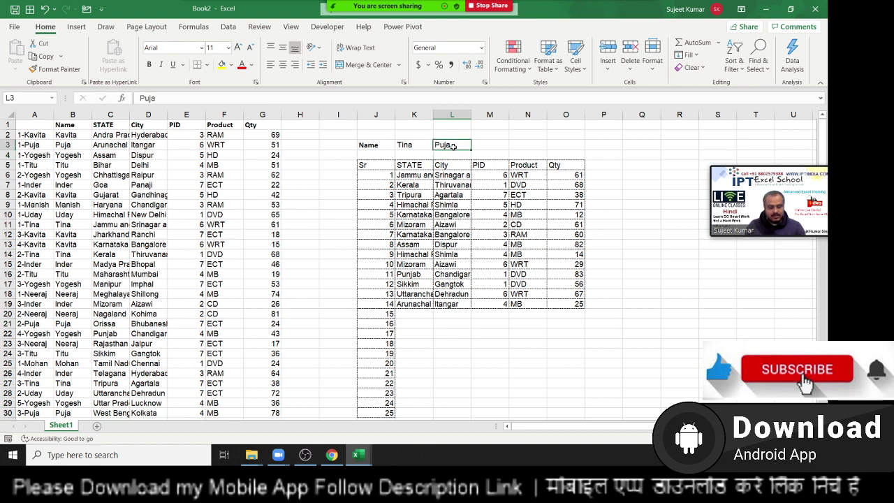
{"action": "key", "text": "ctrl+z"}
{"action": "key", "text": "Left"}
{"action": "type", "text": "Pu"}
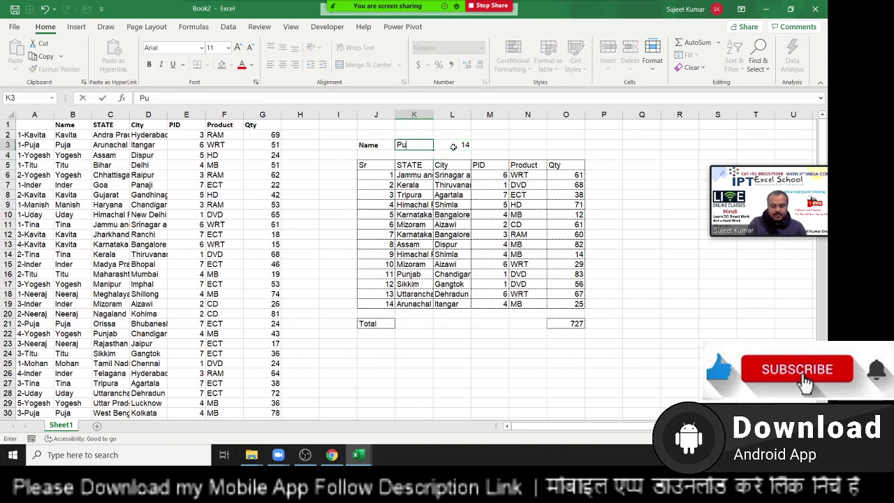
{"action": "type", "text": "ja"}
{"action": "key", "text": "Return"}
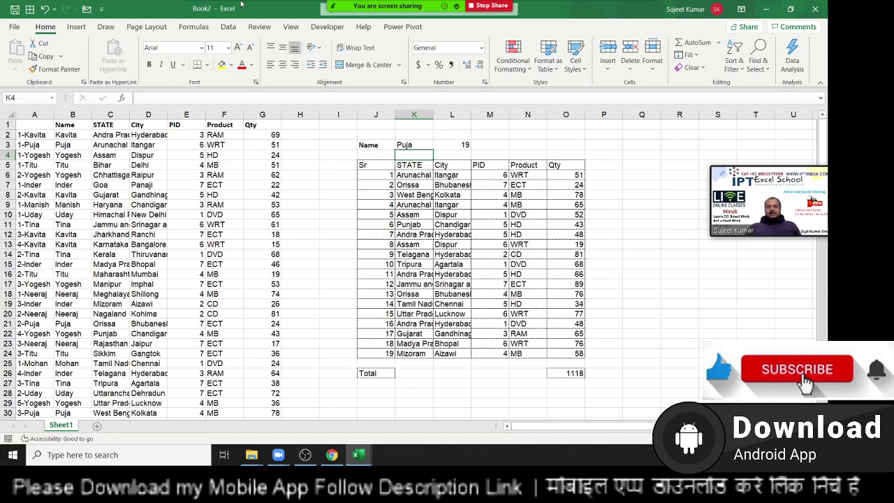
{"action": "mouse_move", "coordinate": [378, 14]}
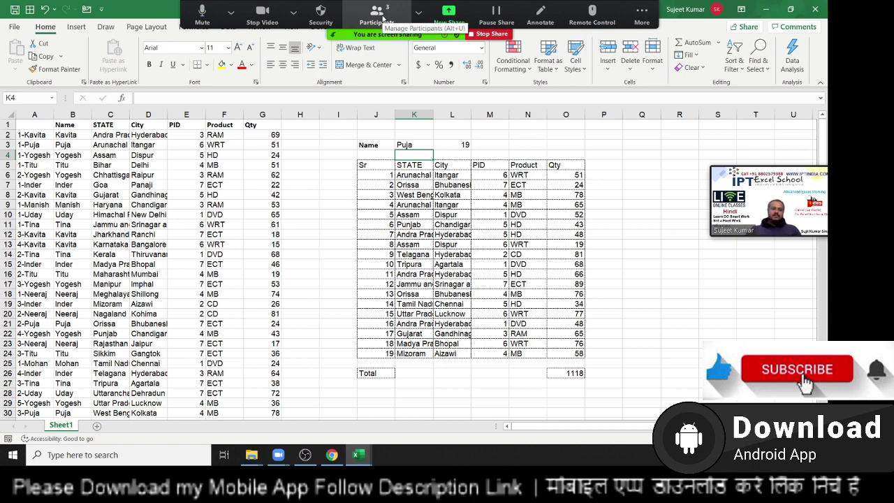
{"action": "left_click", "coordinate": [382, 164]}
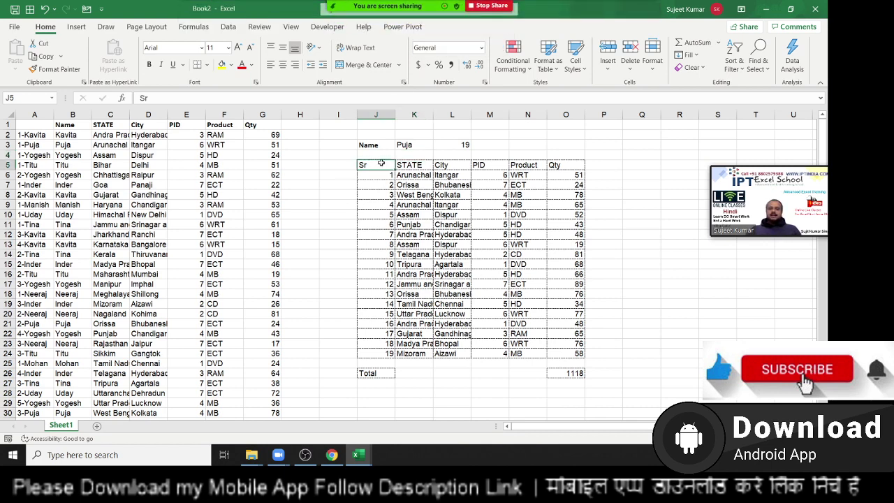
{"action": "left_click", "coordinate": [509, 69]}
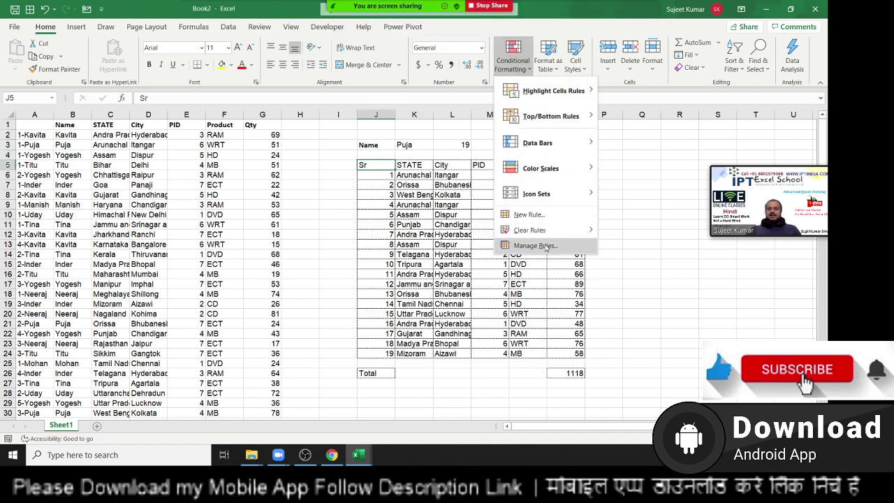
{"action": "left_click", "coordinate": [536, 246]}
{"action": "left_click", "coordinate": [426, 289]}
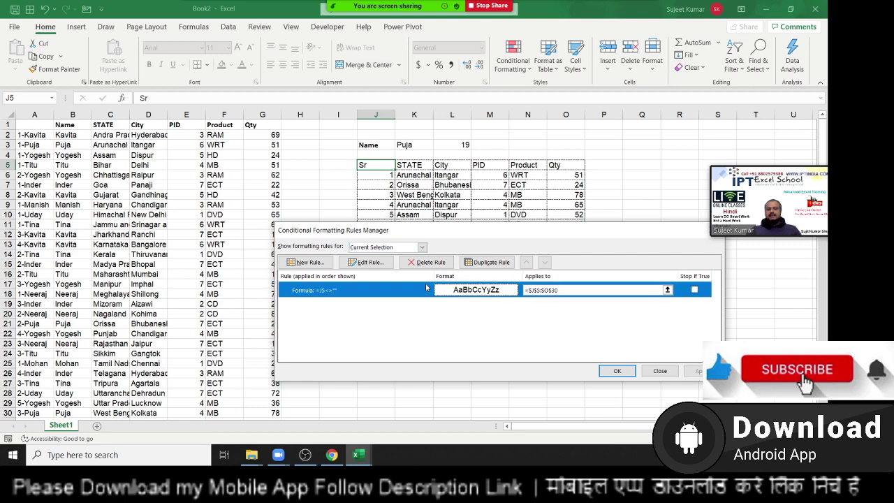
{"action": "double_click", "coordinate": [426, 289]}
{"action": "left_click_drag", "start_coordinate": [443, 219], "coordinate": [590, 106]}
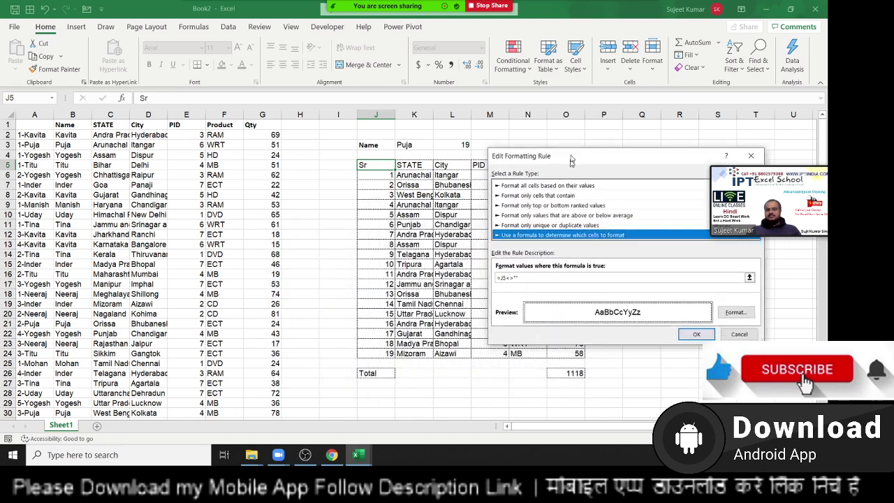
{"action": "left_click_drag", "start_coordinate": [539, 225], "coordinate": [454, 221]}
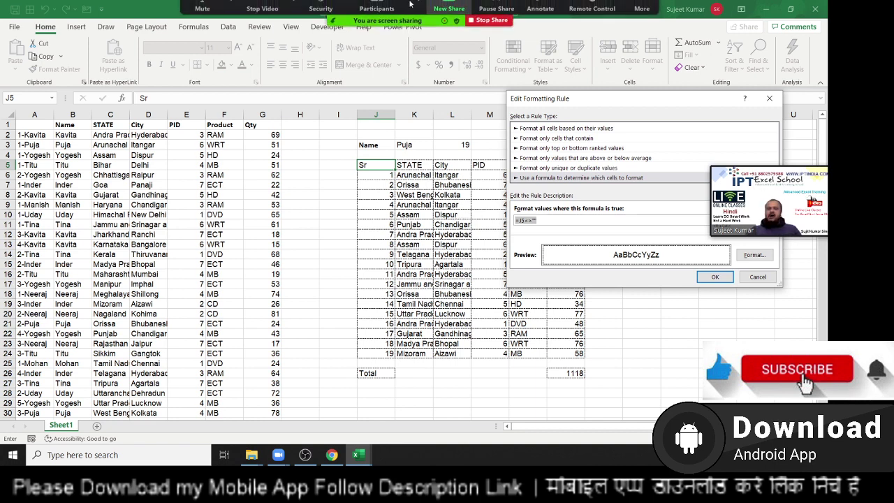
{"action": "mouse_move", "coordinate": [262, 16]}
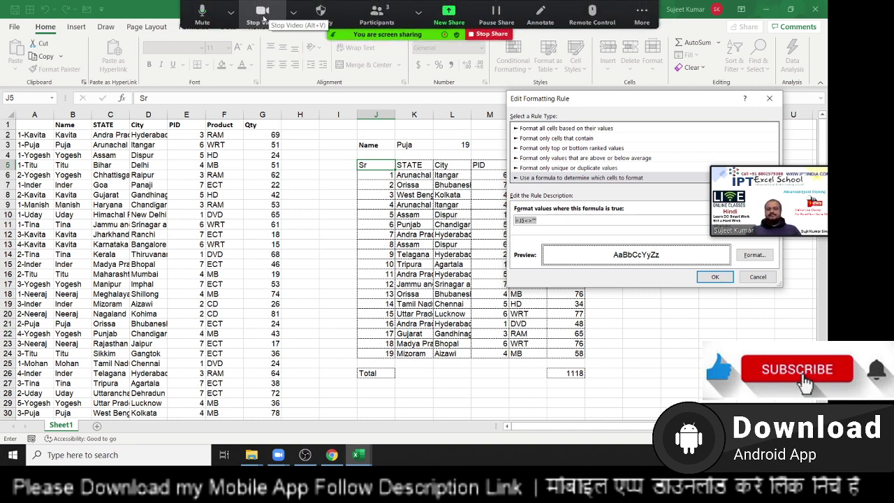
{"action": "left_click", "coordinate": [264, 17]}
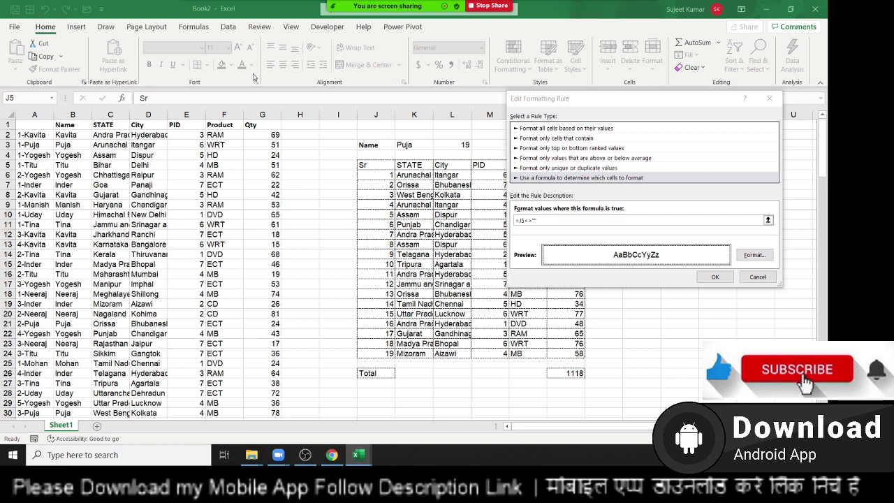
{"action": "left_click", "coordinate": [758, 277]}
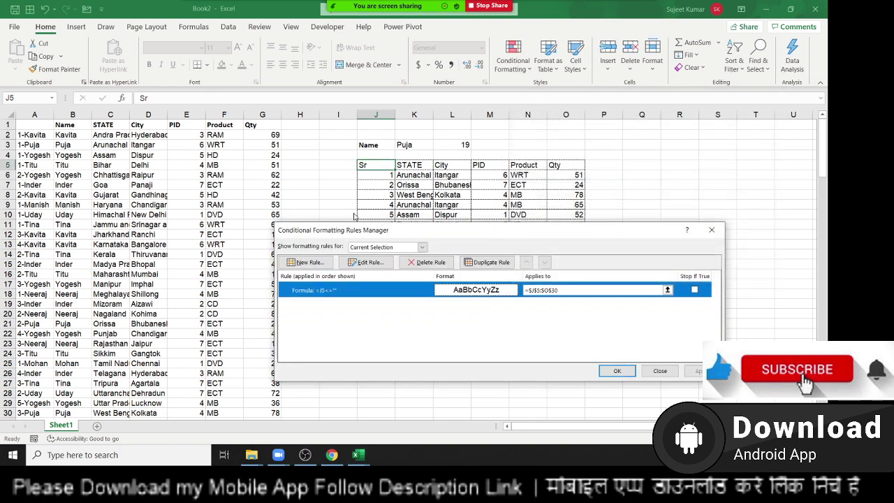
{"action": "left_click", "coordinate": [660, 371]}
Browse the Lookup & Reference function list, then add a new blank Sheet2.
{"action": "left_click", "coordinate": [111, 135]}
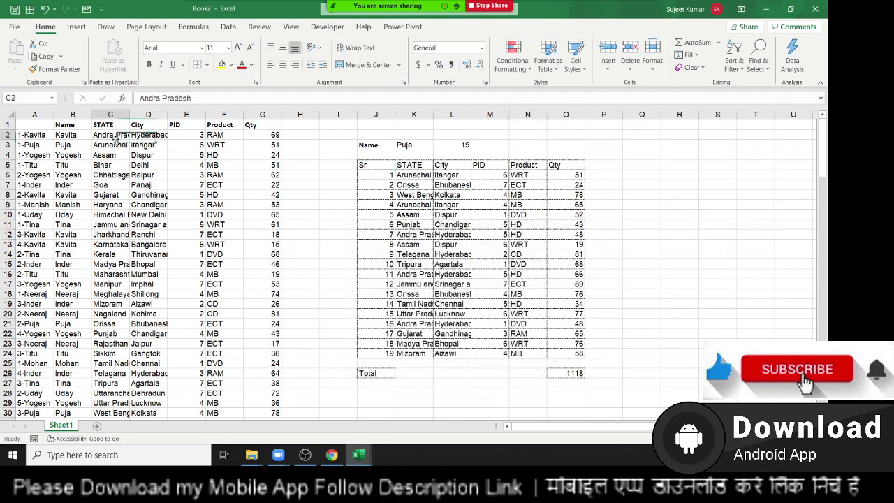
{"action": "left_click", "coordinate": [179, 26]}
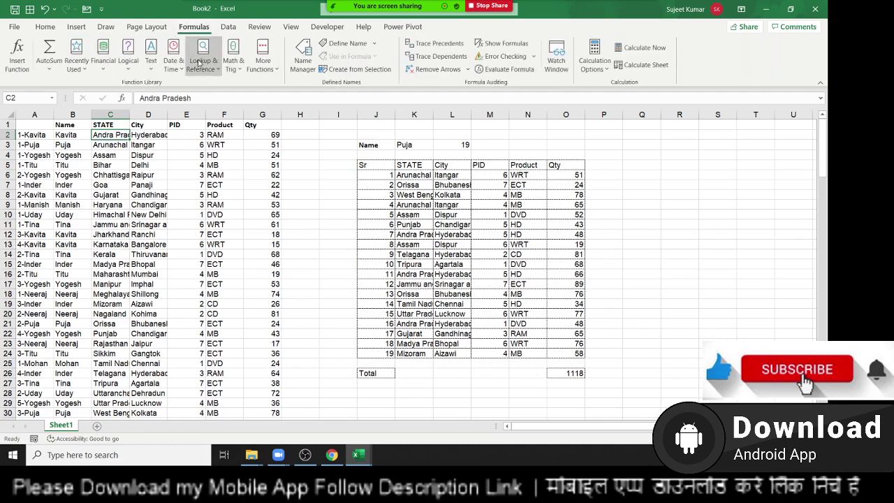
{"action": "left_click", "coordinate": [207, 74]}
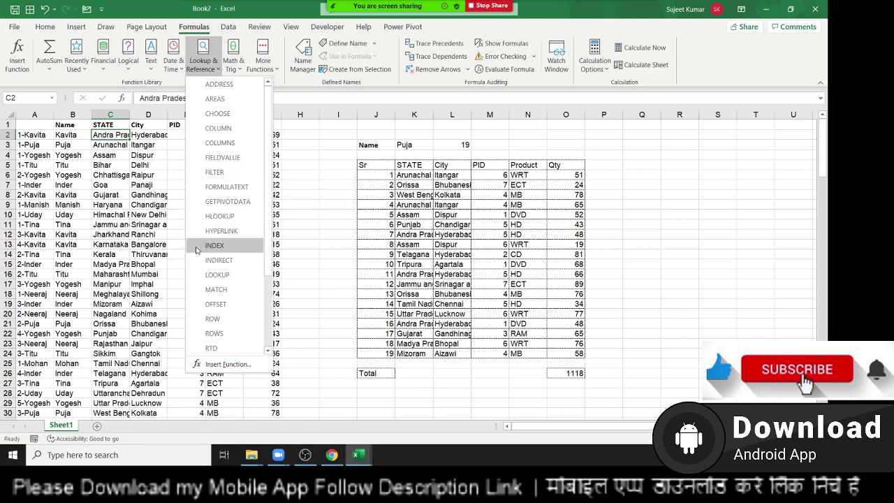
{"action": "scroll", "coordinate": [200, 286], "scroll_direction": "down", "scroll_amount": 2}
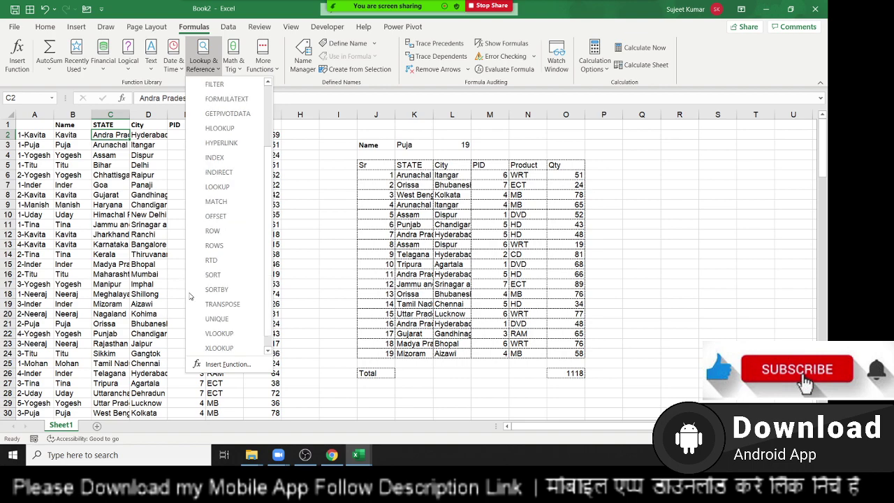
{"action": "scroll", "coordinate": [201, 283], "scroll_direction": "down", "scroll_amount": 1}
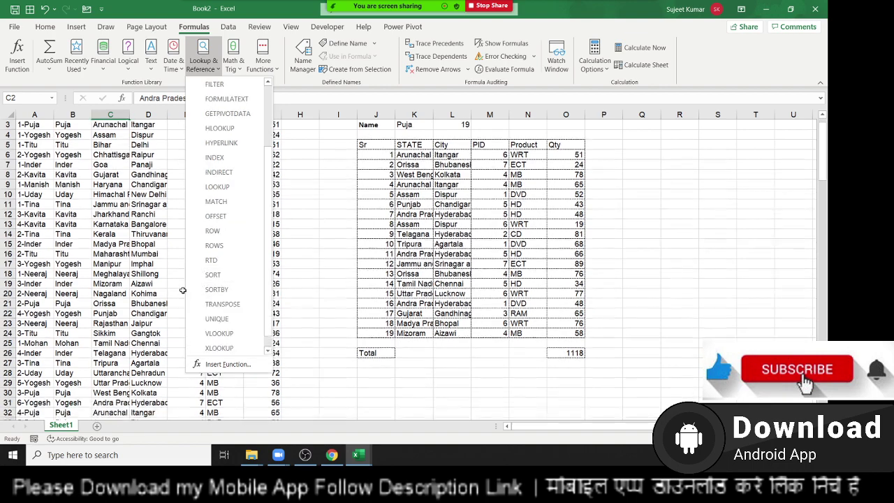
{"action": "scroll", "coordinate": [234, 231], "scroll_direction": "up", "scroll_amount": 1}
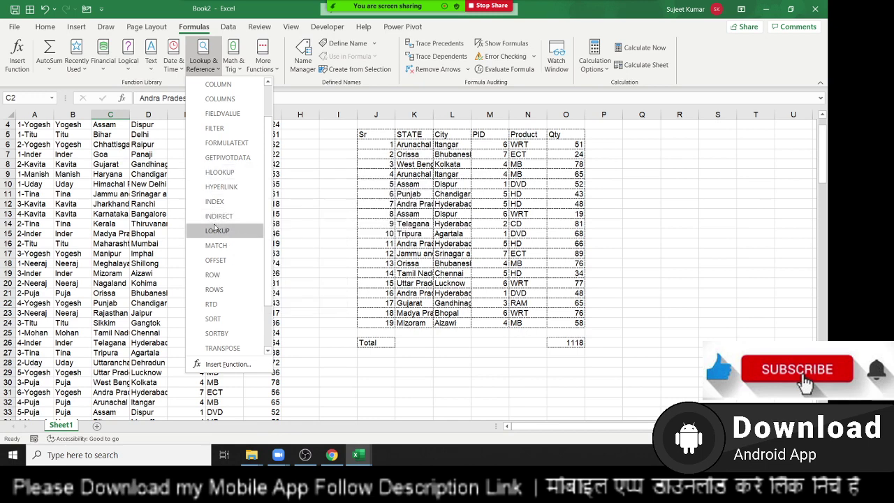
{"action": "left_click", "coordinate": [198, 379]}
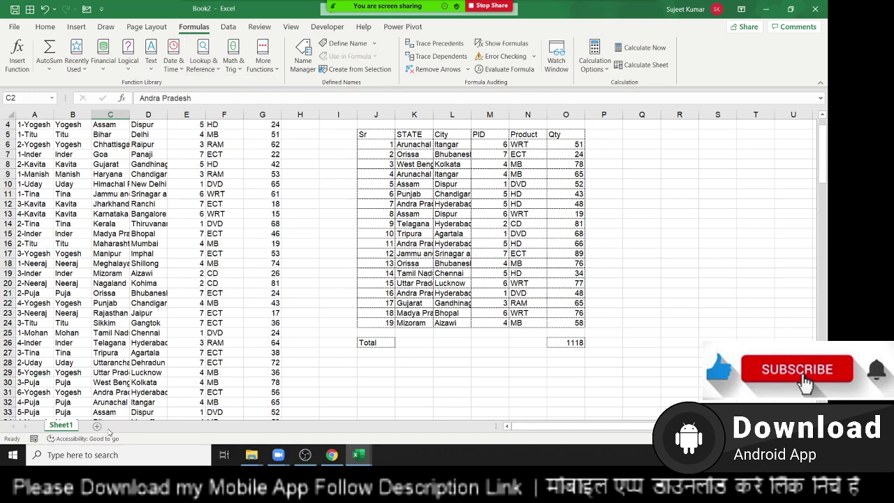
{"action": "left_click", "coordinate": [103, 429]}
{"action": "left_click", "coordinate": [148, 164]}
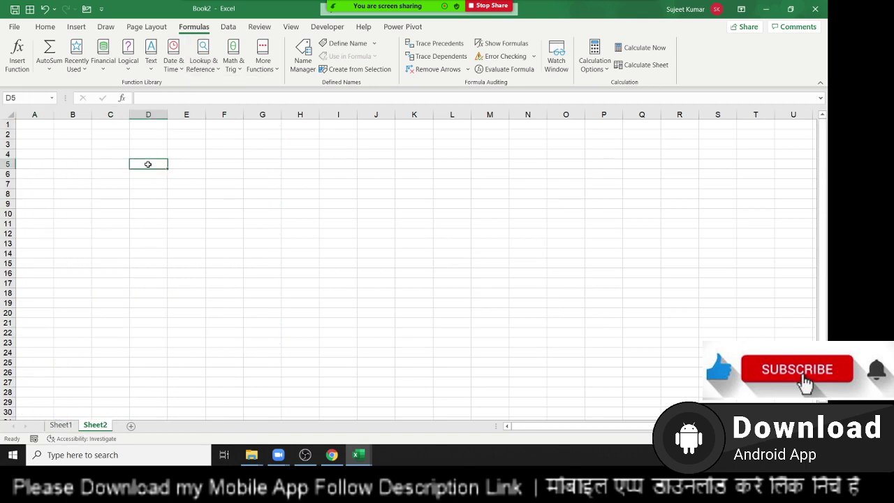
{"action": "type", "text": "ggg"}
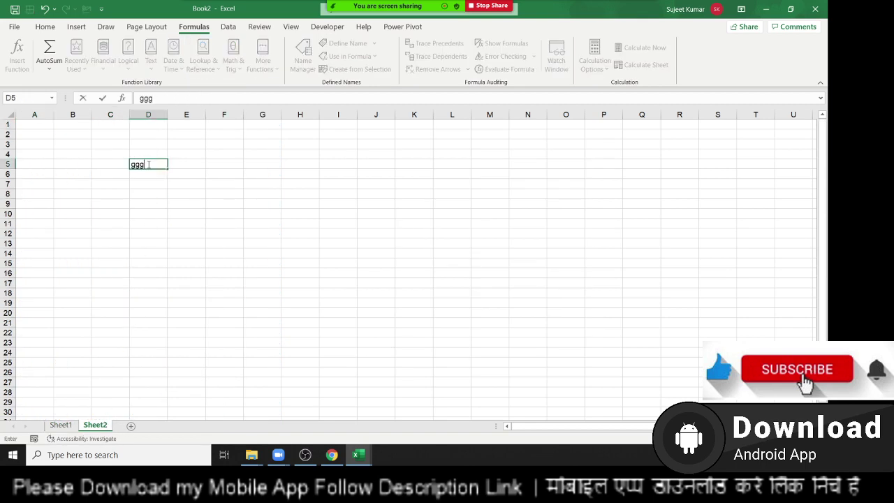
{"action": "key", "text": "BackSpace"}
{"action": "key", "text": "BackSpace"}
{"action": "key", "text": "BackSpace"}
{"action": "key", "text": "Escape"}
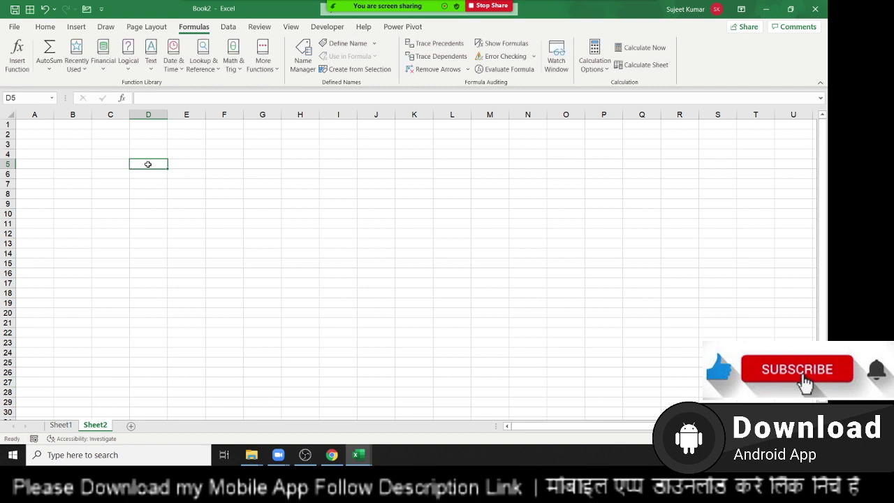
{"action": "type", "text": "www.g"}
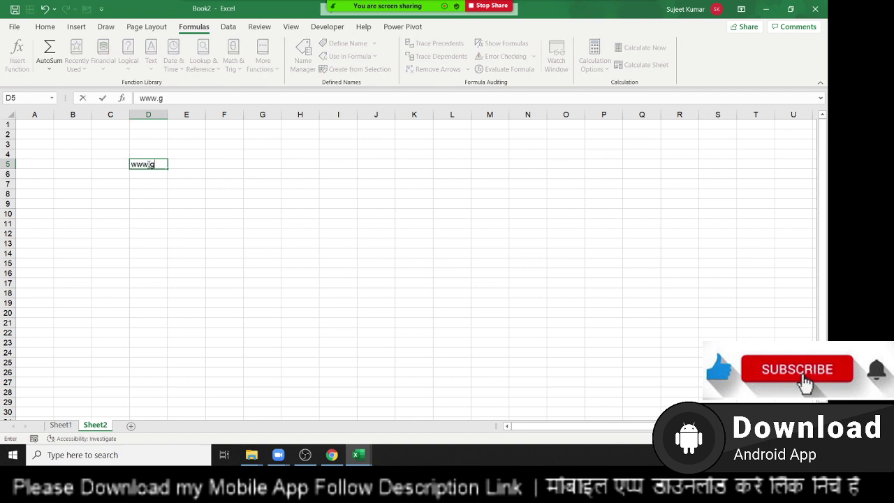
{"action": "type", "text": "oolge.co"}
{"action": "type", "text": "m"}
{"action": "key", "text": "Return"}
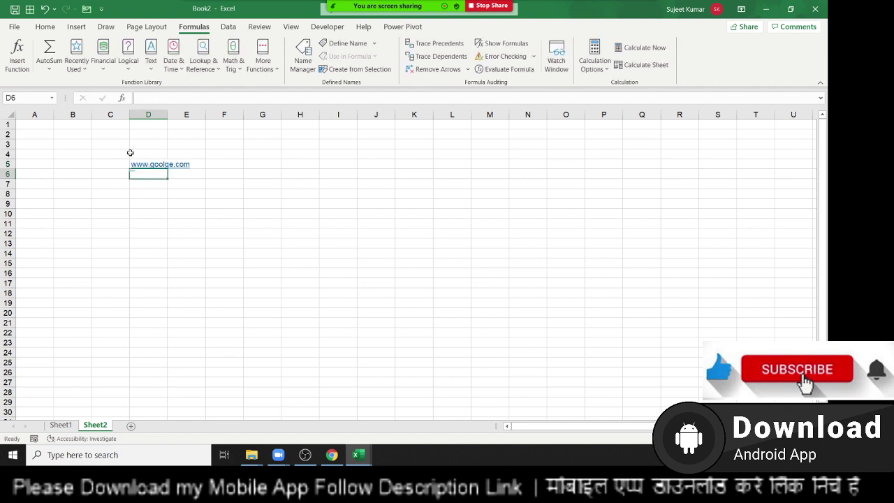
{"action": "right_click", "coordinate": [145, 167]}
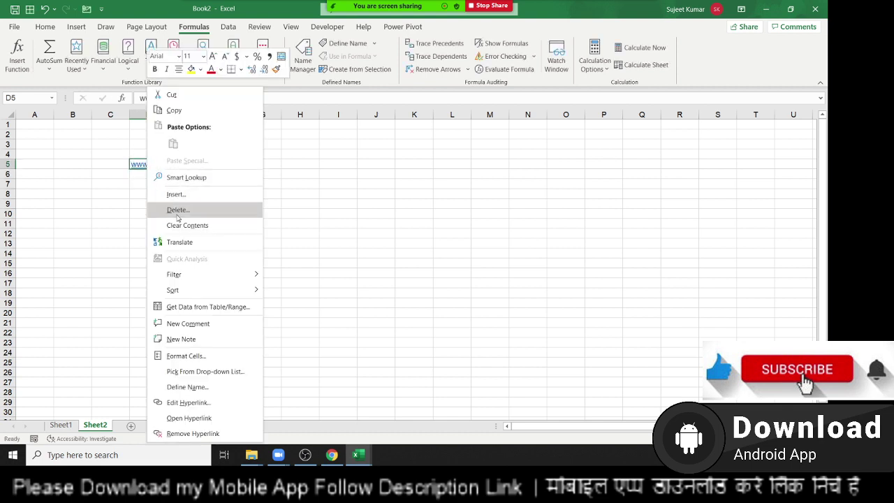
{"action": "left_click", "coordinate": [188, 403]}
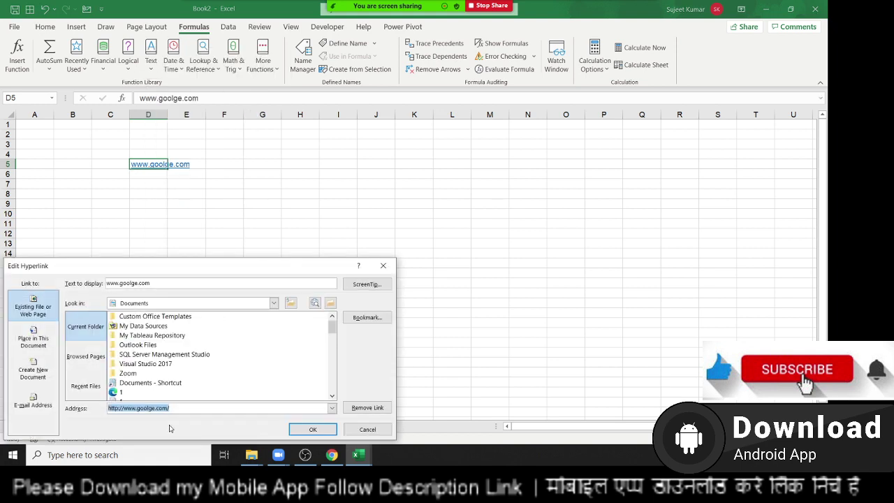
{"action": "key", "text": "Escape"}
Clear the link from D5 and type the label Google in C5.
{"action": "key", "text": "Delete"}
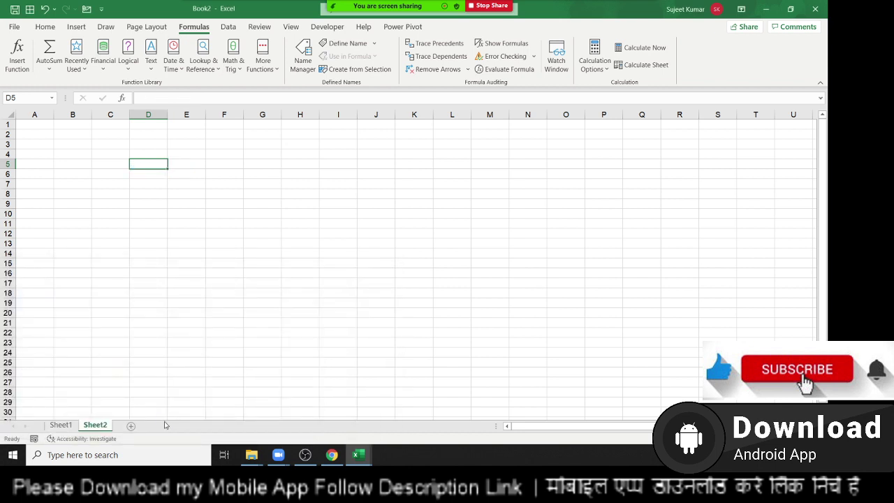
{"action": "key", "text": "Left"}
{"action": "type", "text": "Goo"}
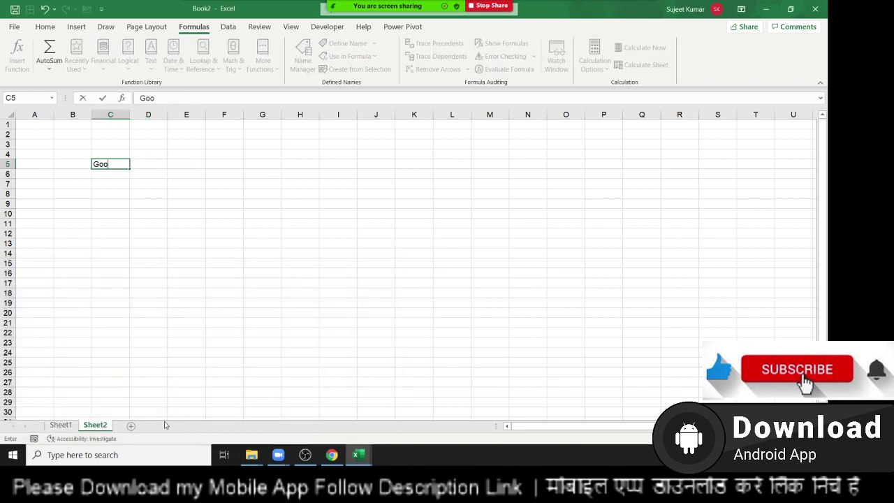
{"action": "type", "text": "gle"}
{"action": "key", "text": "Tab"}
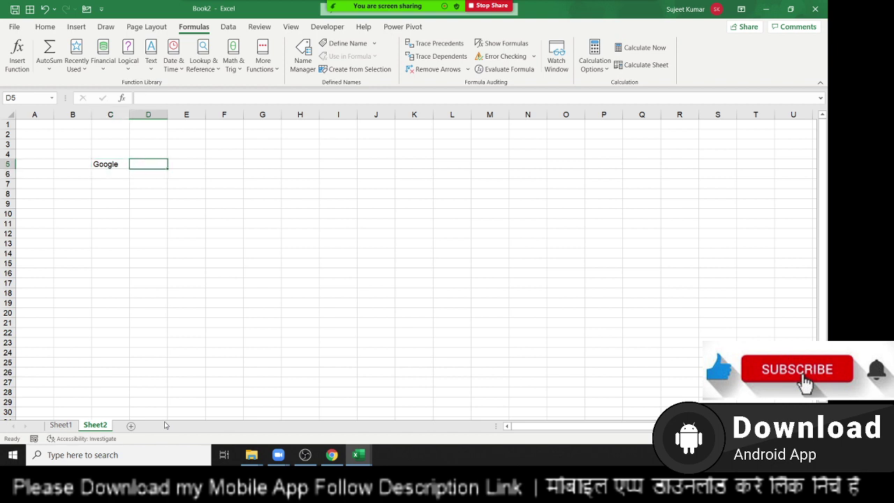
{"action": "type", "text": "C"}
{"action": "key", "text": "Escape"}
{"action": "key", "text": "Down"}
{"action": "key", "text": "Left"}
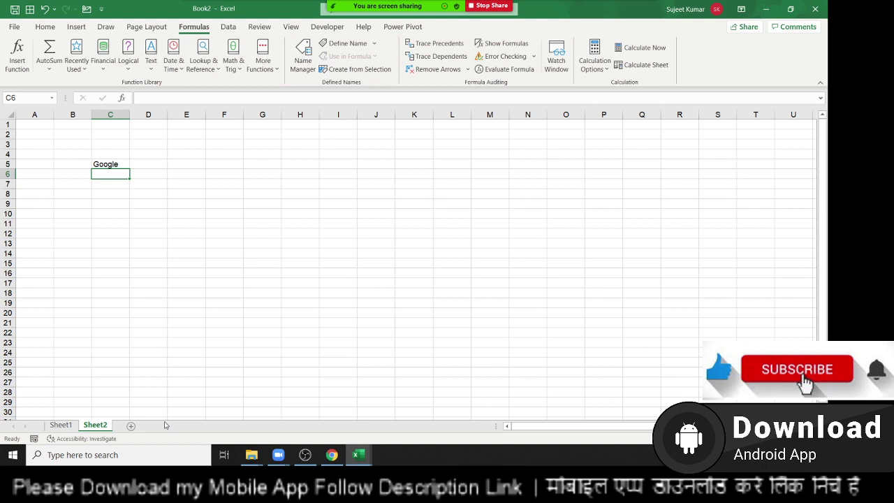
{"action": "type", "text": "=hy"}
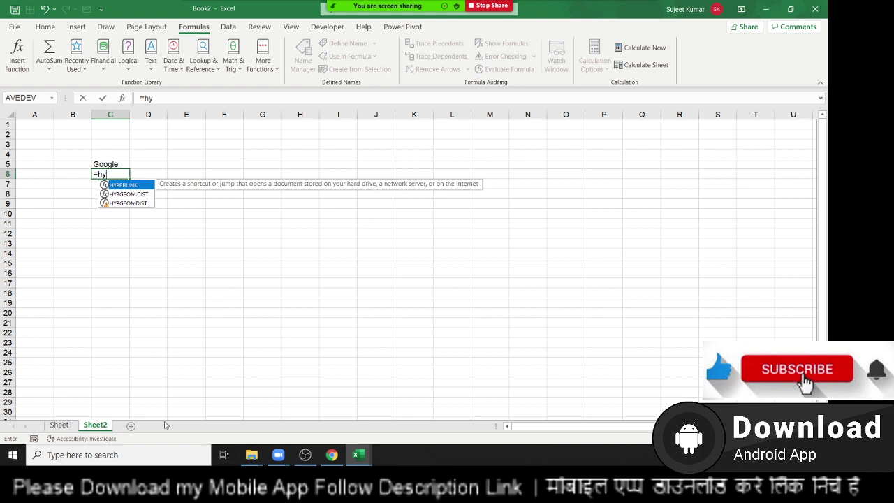
{"action": "key", "text": "Tab"}
{"action": "key", "text": "Up"}
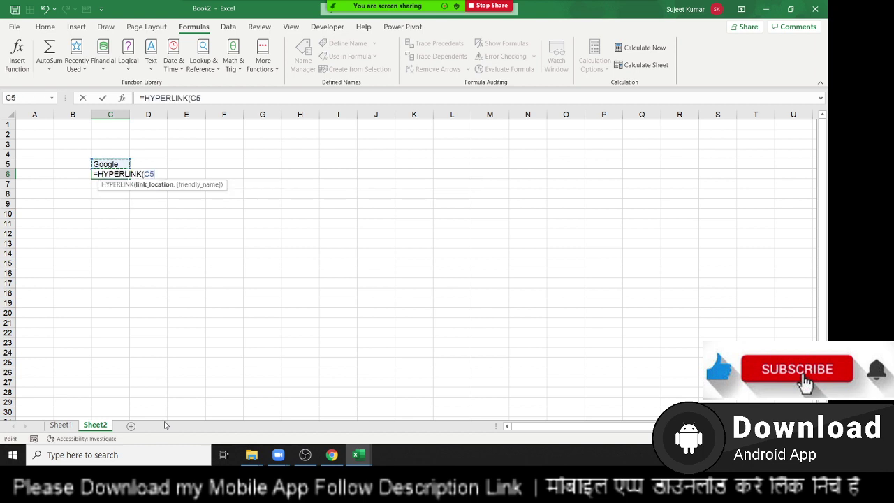
{"action": "type", "text": ","}
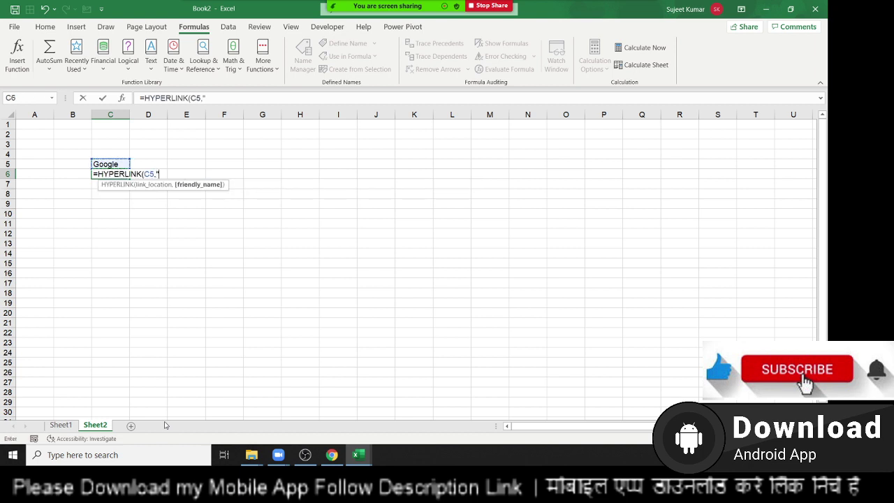
{"action": "key", "text": "BackSpace"}
{"action": "key", "text": "BackSpace"}
{"action": "key", "text": "BackSpace"}
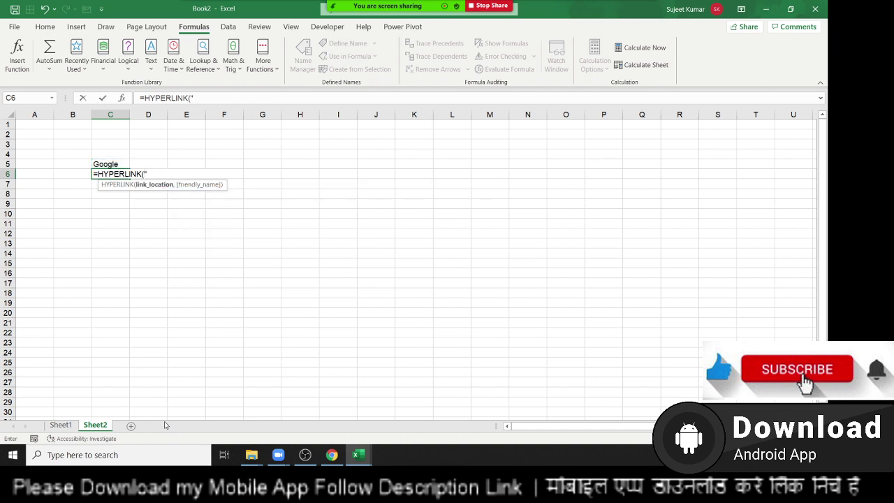
{"action": "type", "text": "http://www.goolge.com/\""}
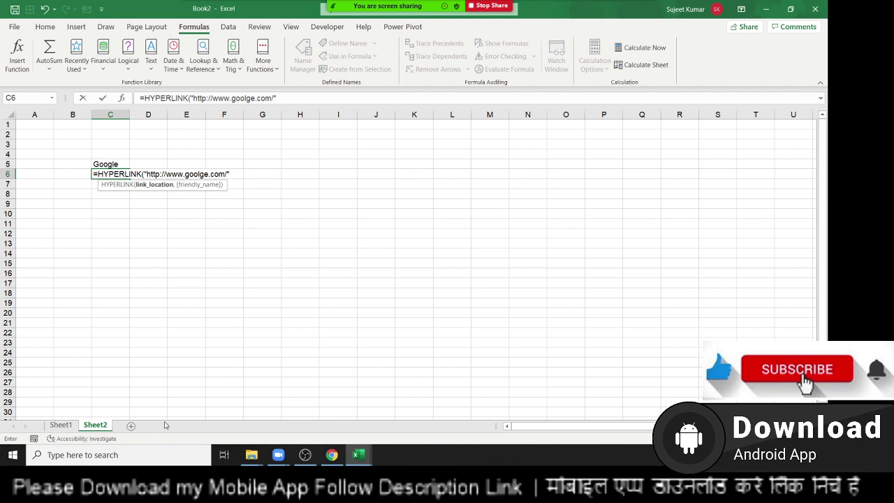
{"action": "type", "text": ",\"Cli"}
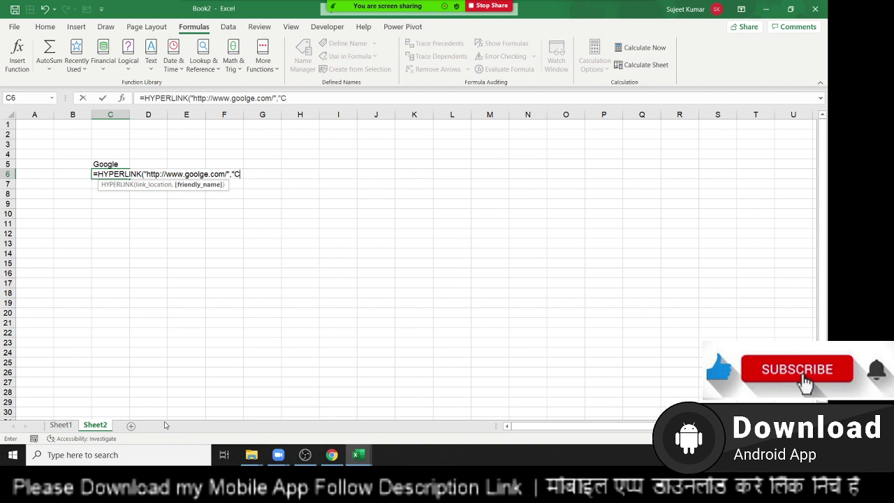
{"action": "type", "text": "ck"}
{"action": "type", "text": " Hare"}
{"action": "key", "text": "Return"}
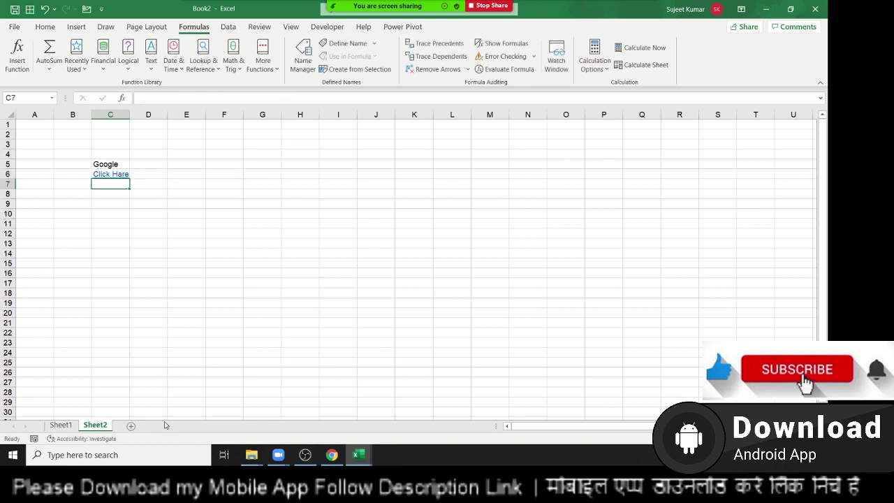
{"action": "key", "text": "Up"}
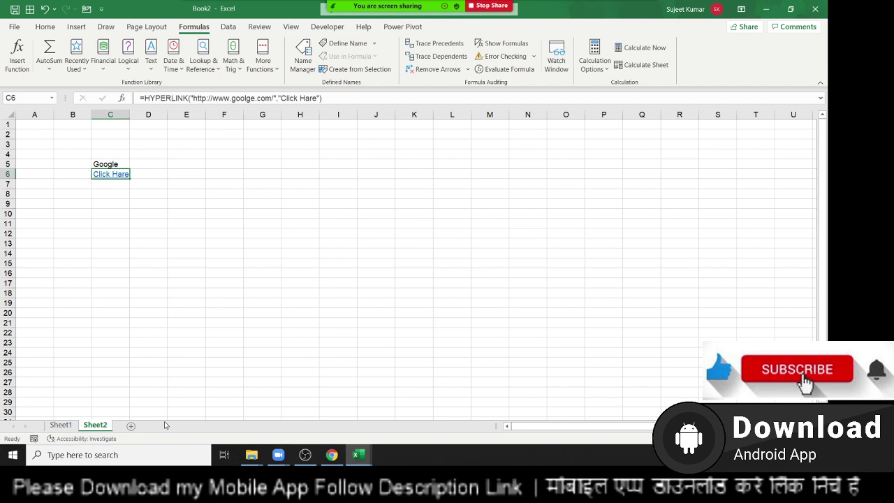
{"action": "left_click", "coordinate": [105, 258]}
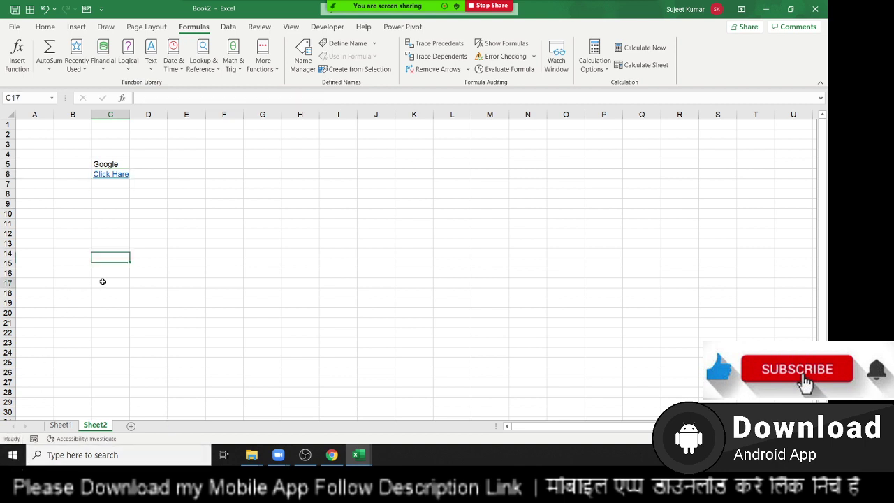
{"action": "left_click", "coordinate": [104, 283]}
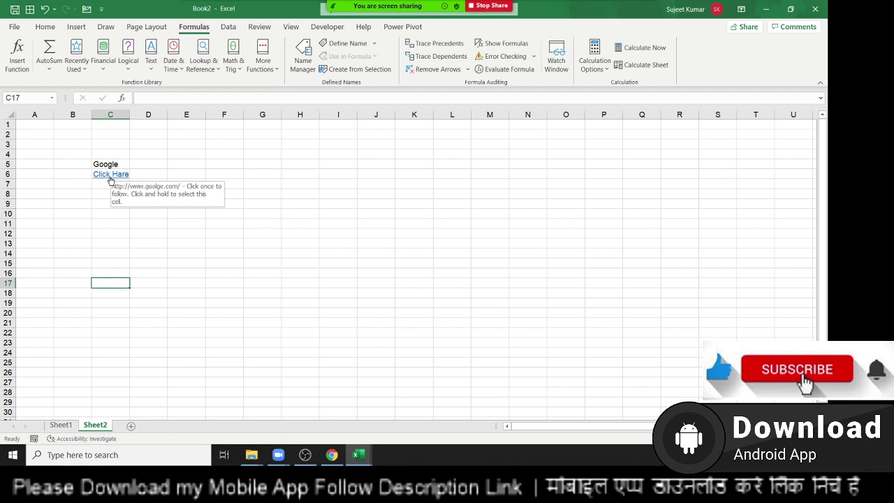
{"action": "left_click", "coordinate": [110, 176]}
{"action": "left_click", "coordinate": [110, 176]}
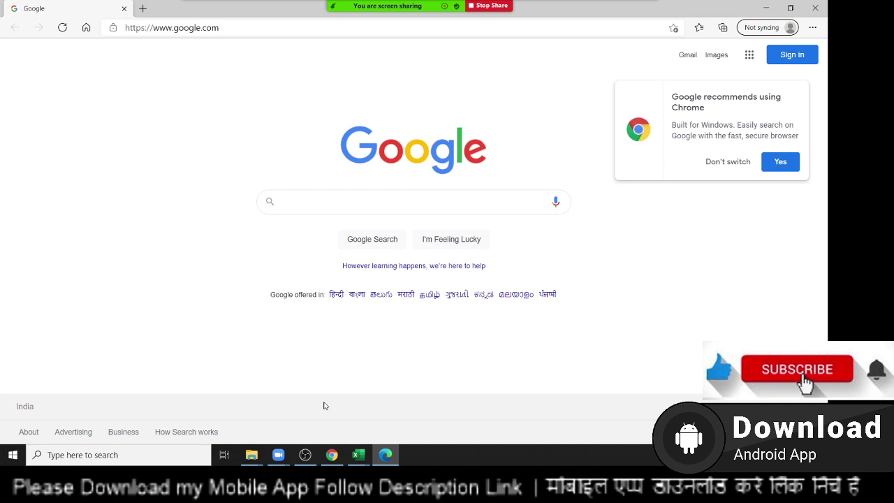
Dismiss the Chrome recommendation popup with Don't switch, then close Edge to return to Excel.
{"action": "left_click", "coordinate": [731, 162]}
{"action": "left_click", "coordinate": [816, 9]}
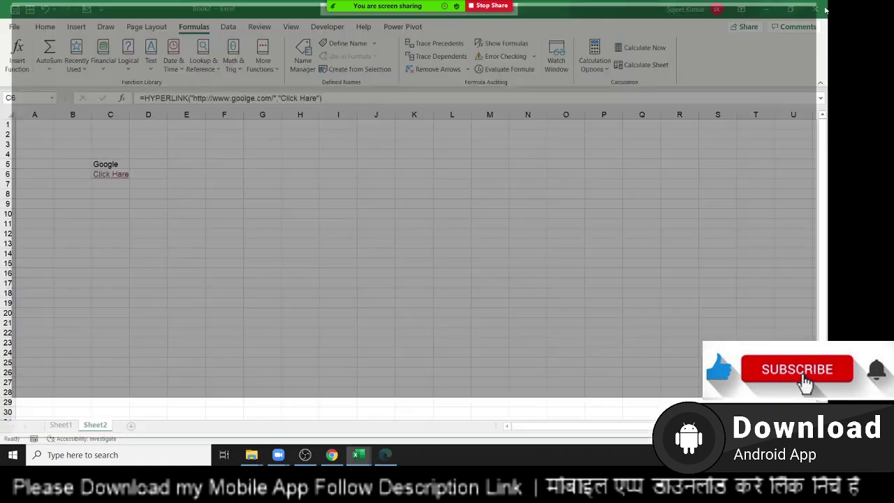